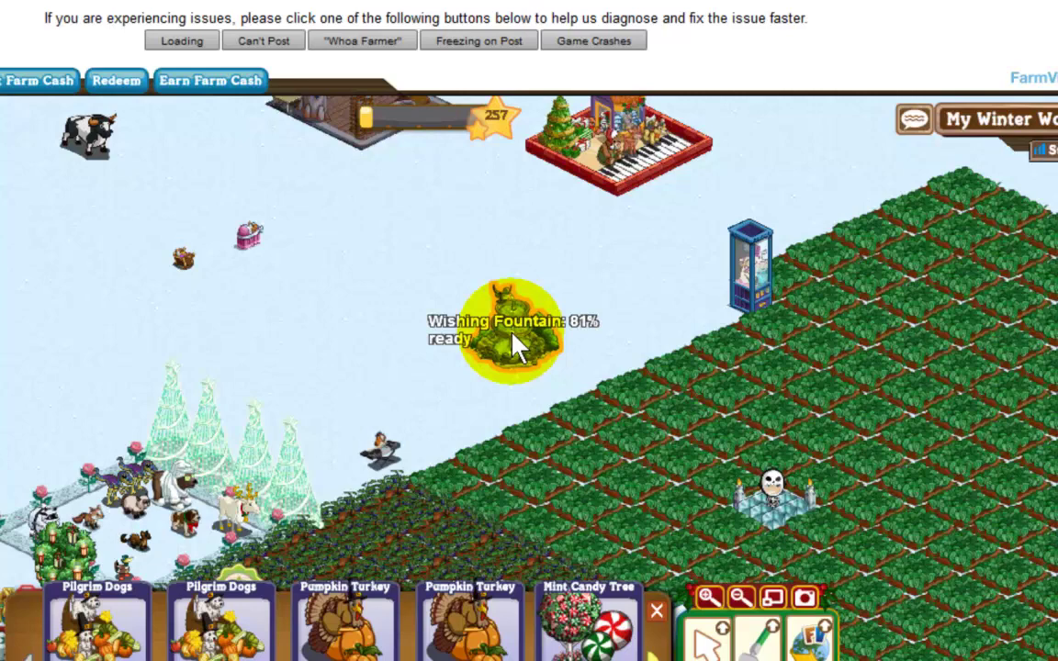
# Open the Wishing Fountain on the Winter Wonderland farm to check its current stage and required parts, and close its window.
pyautogui.click(515, 345)
pyautogui.click(565, 346)
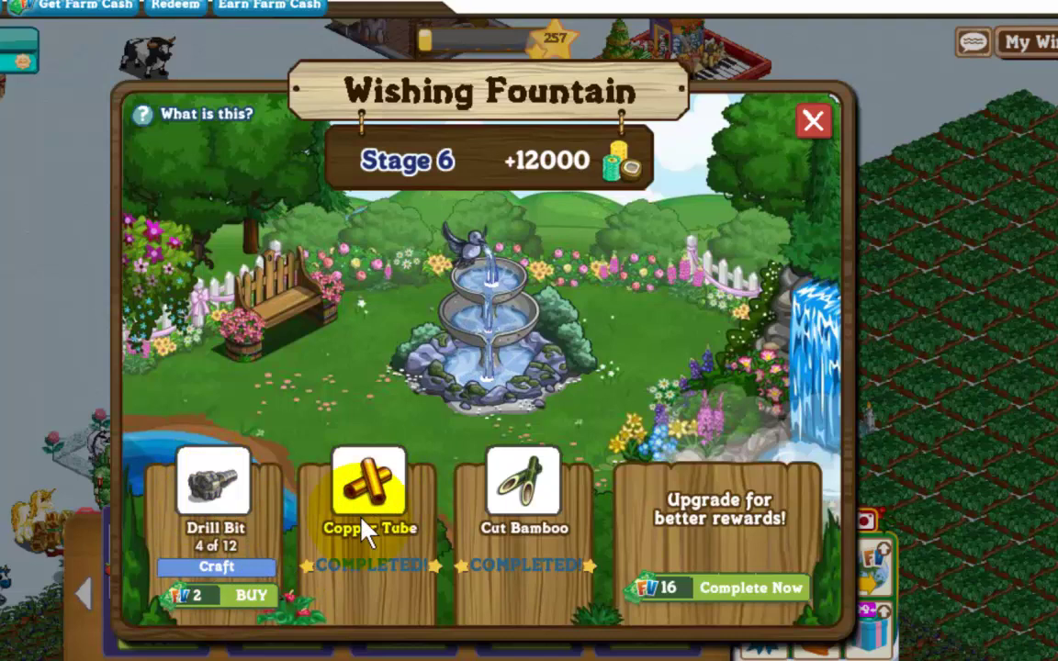
pyautogui.click(813, 122)
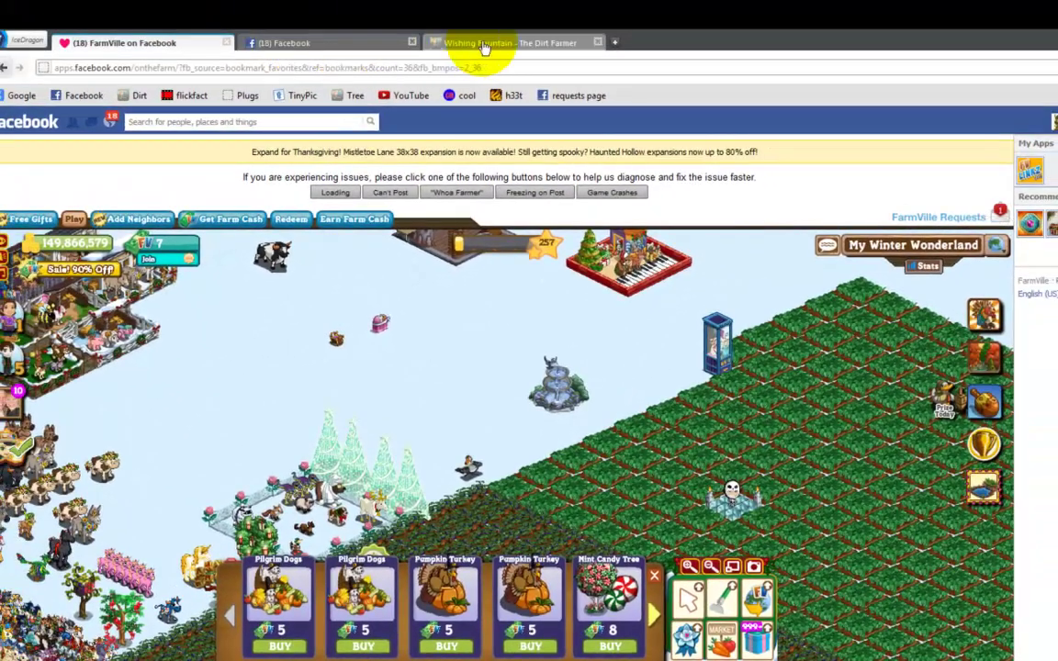
# Examine the part totals and maximum harvest reward in The Dirt Farmer's Wishing Fountain article, and close the article.
pyautogui.click(484, 43)
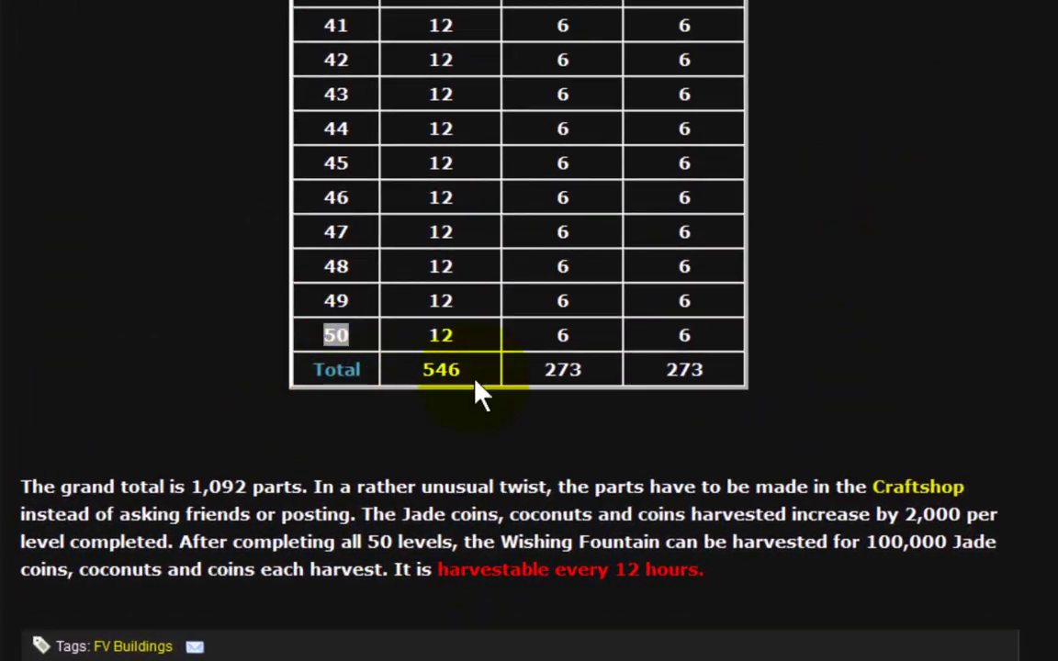
pyautogui.doubleClick(428, 370)
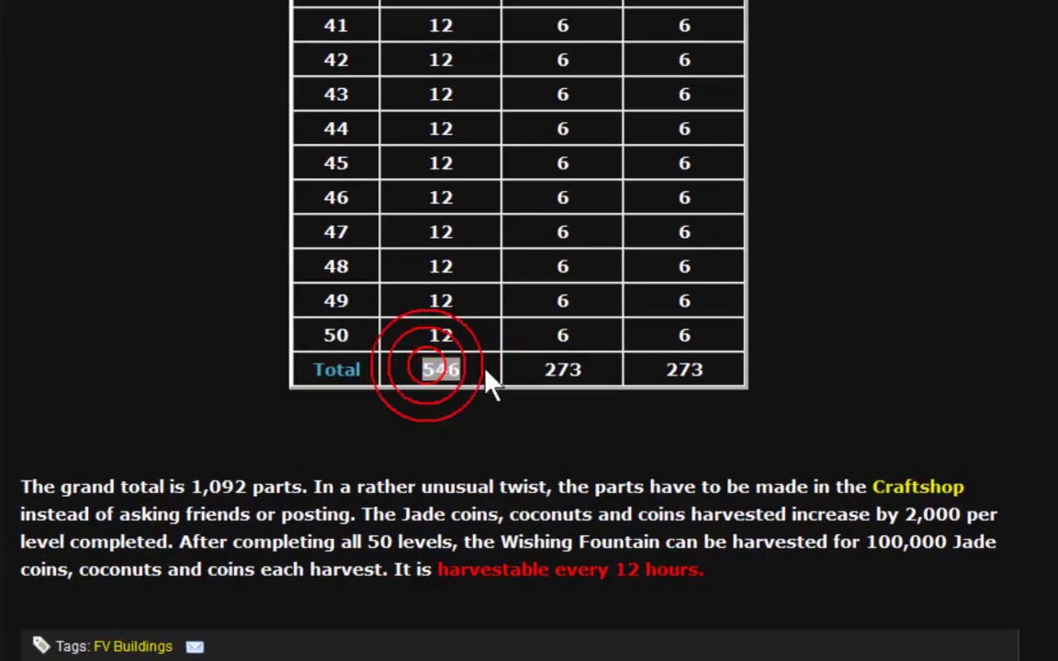
pyautogui.click(564, 371)
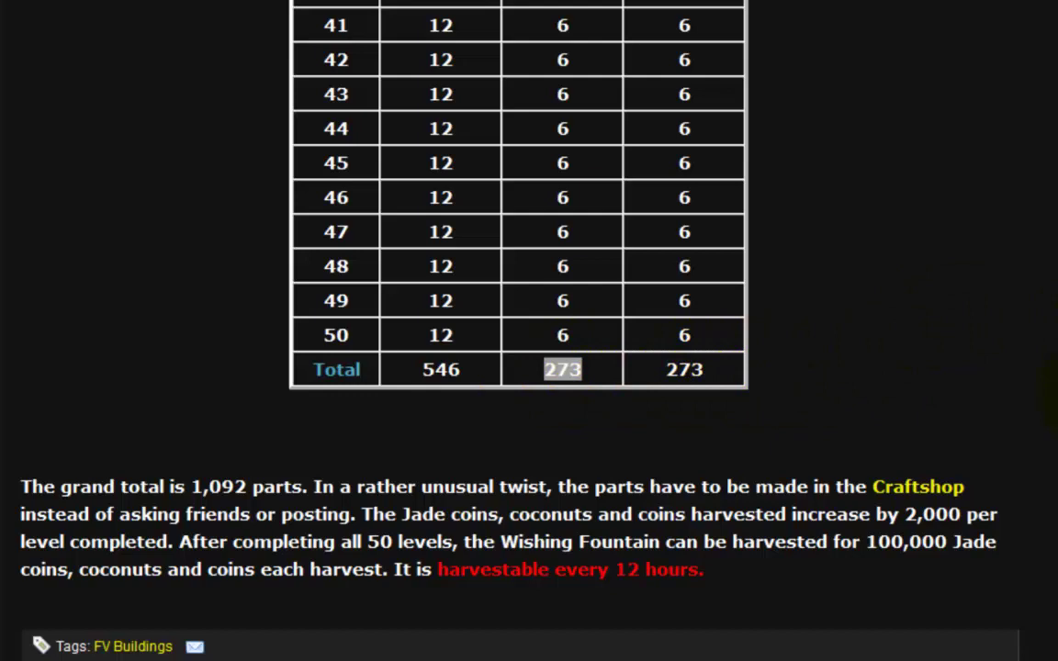
pyautogui.click(861, 540)
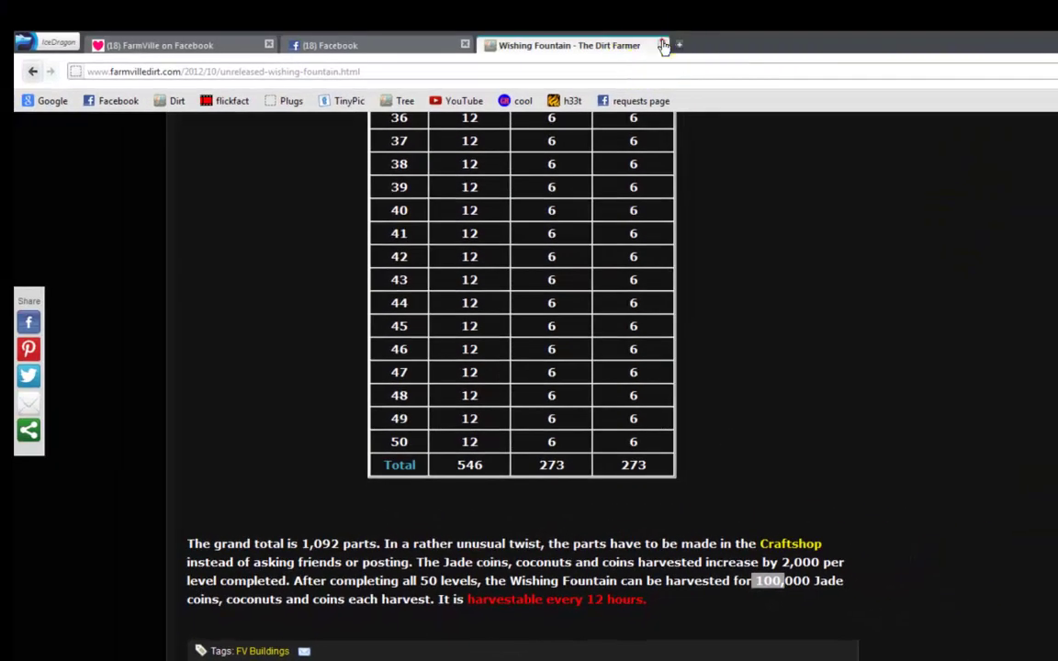
pyautogui.click(663, 45)
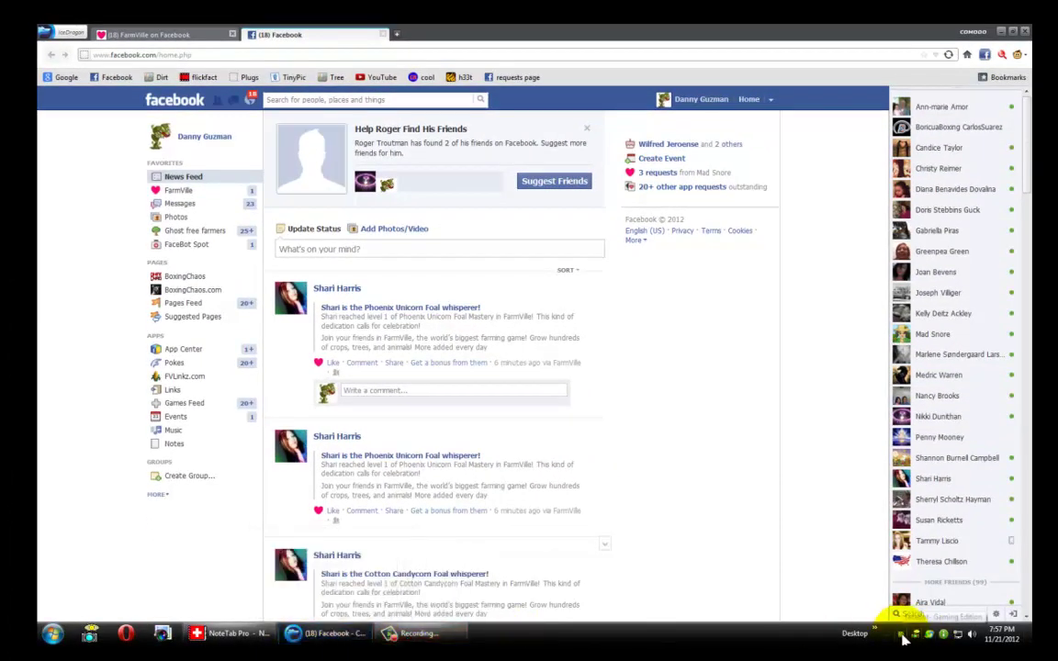
# Return to the FarmVille page, switch to faceBot and bring up the NoteTab Pro list of required plugins.
pyautogui.click(136, 35)
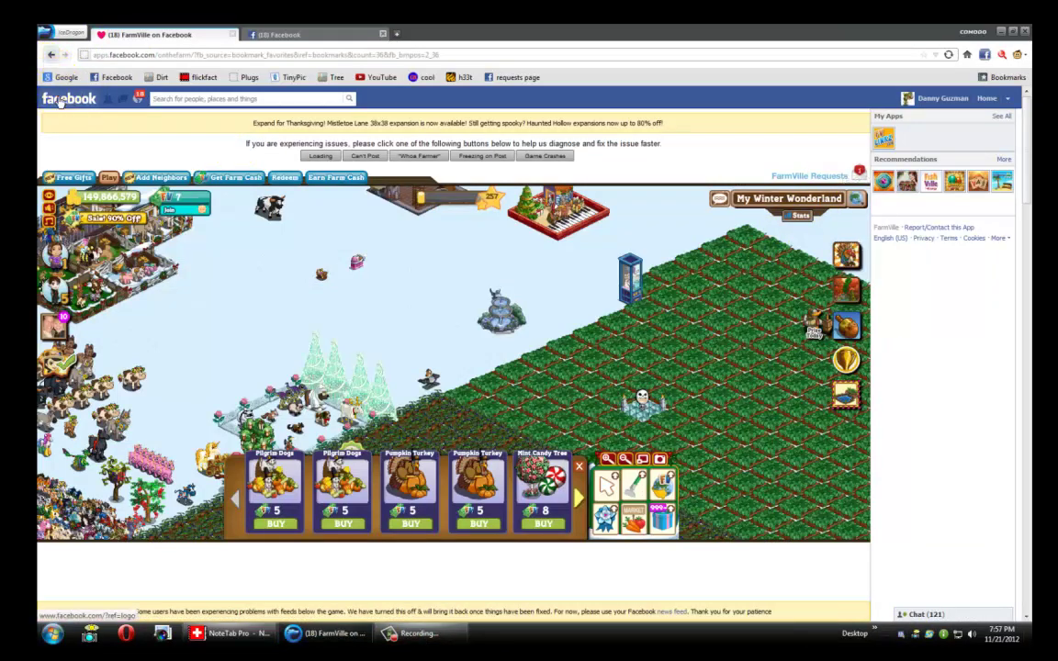
pyautogui.click(498, 303)
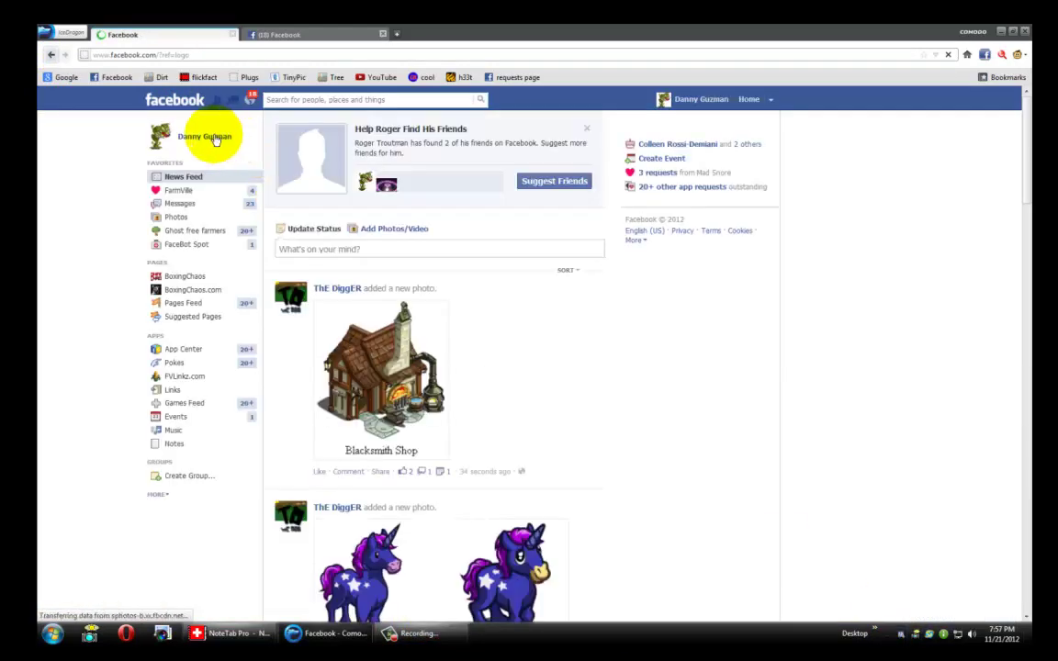
pyautogui.doubleClick(916, 639)
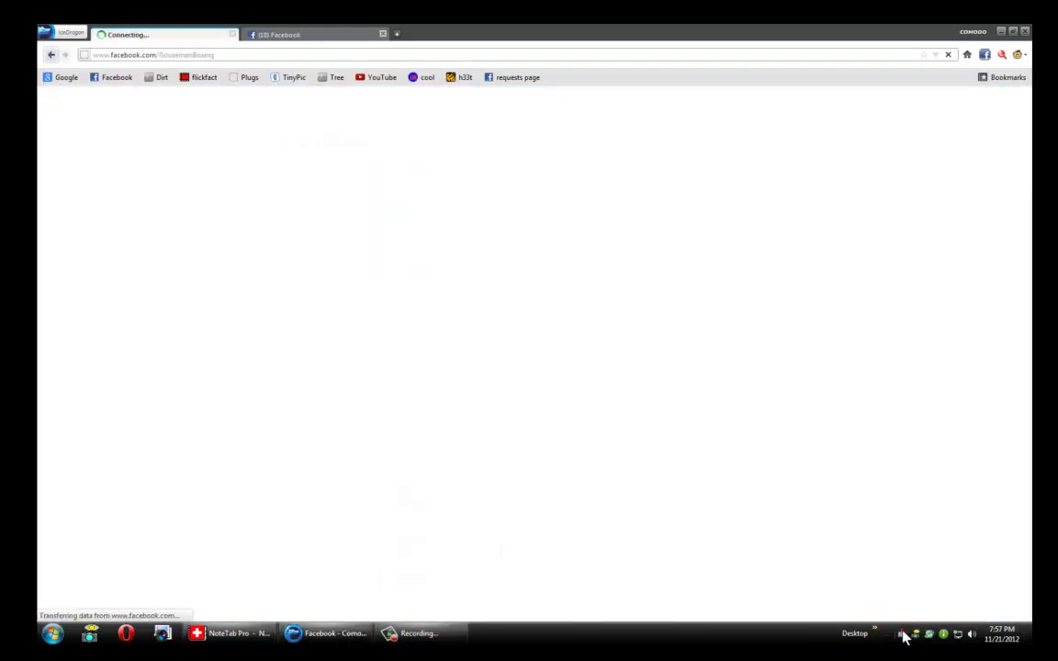
pyautogui.click(525, 61)
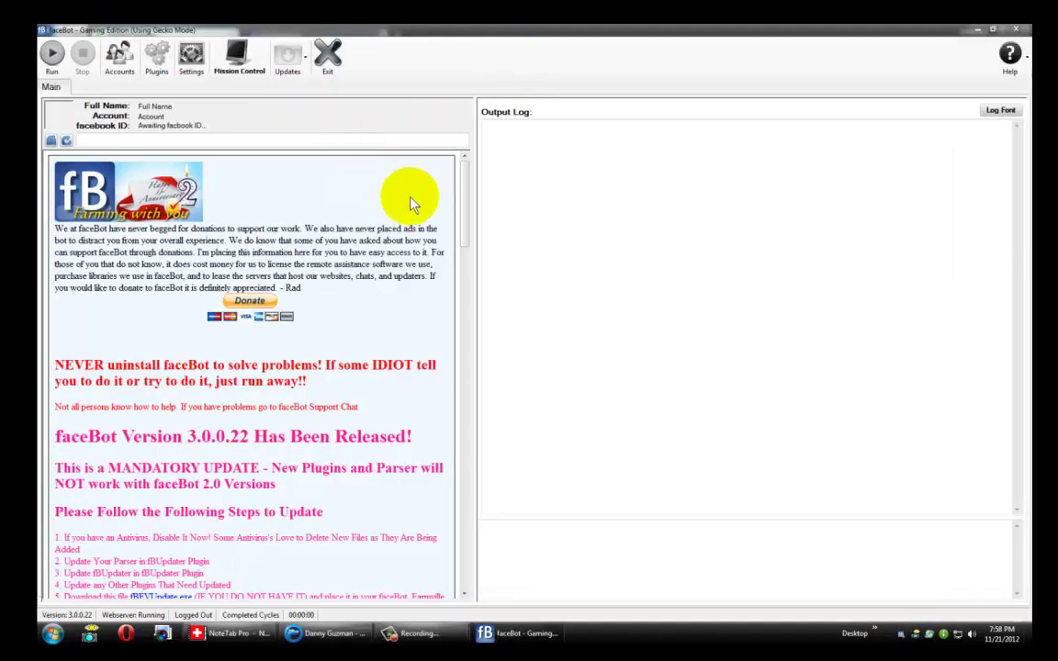
pyautogui.click(229, 636)
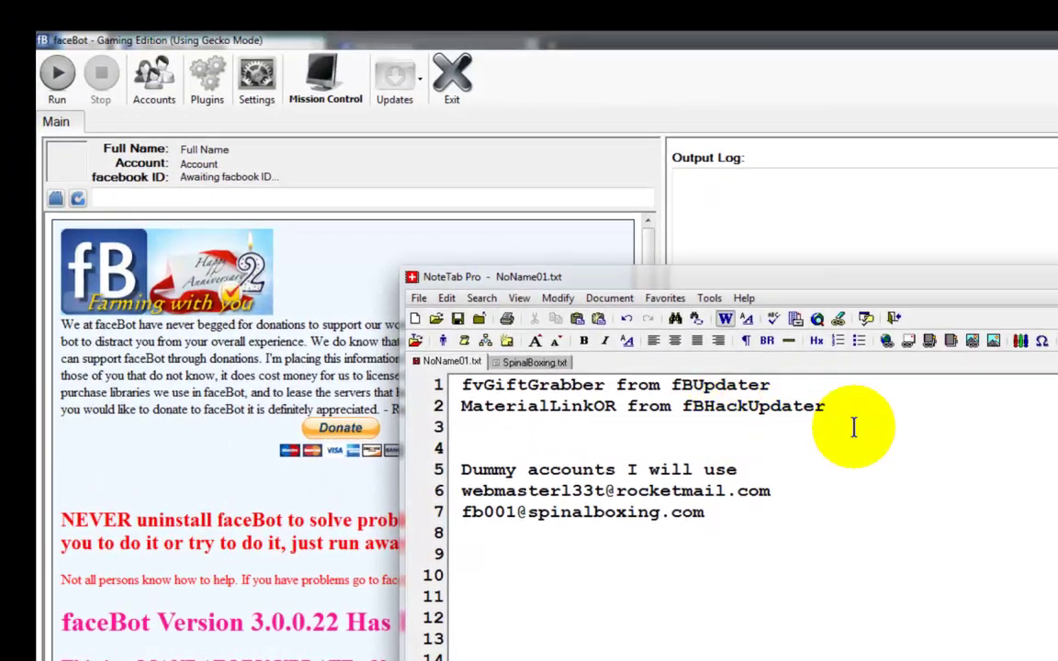
# Load the fBSettings, fBHackUpdater and fBUpdater plugins in faceBot and close the plugin list.
pyautogui.click(206, 80)
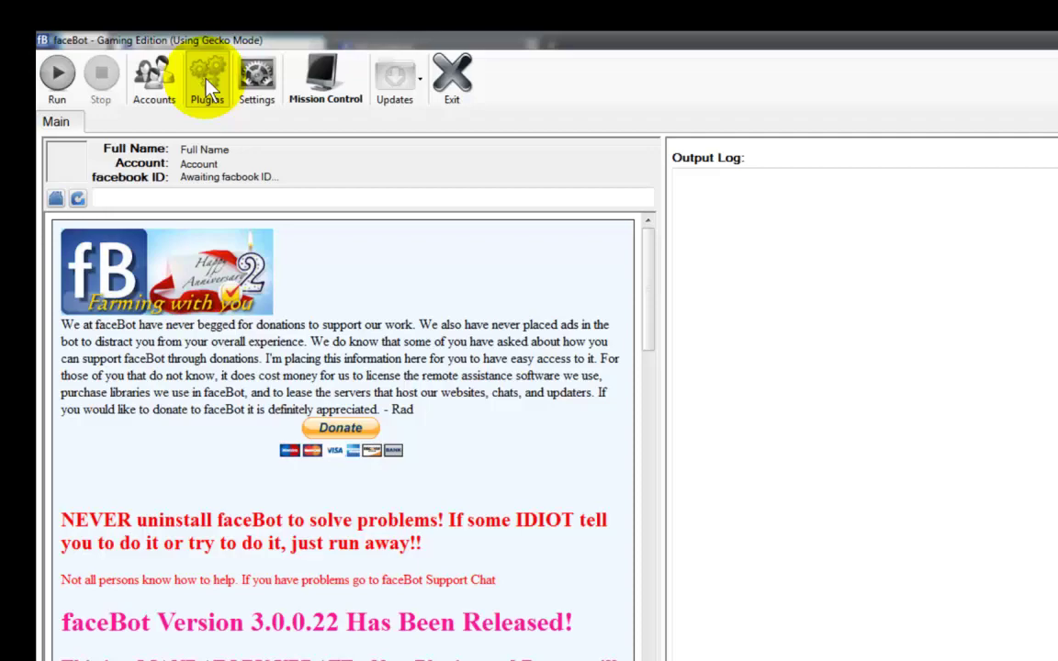
pyautogui.click(207, 83)
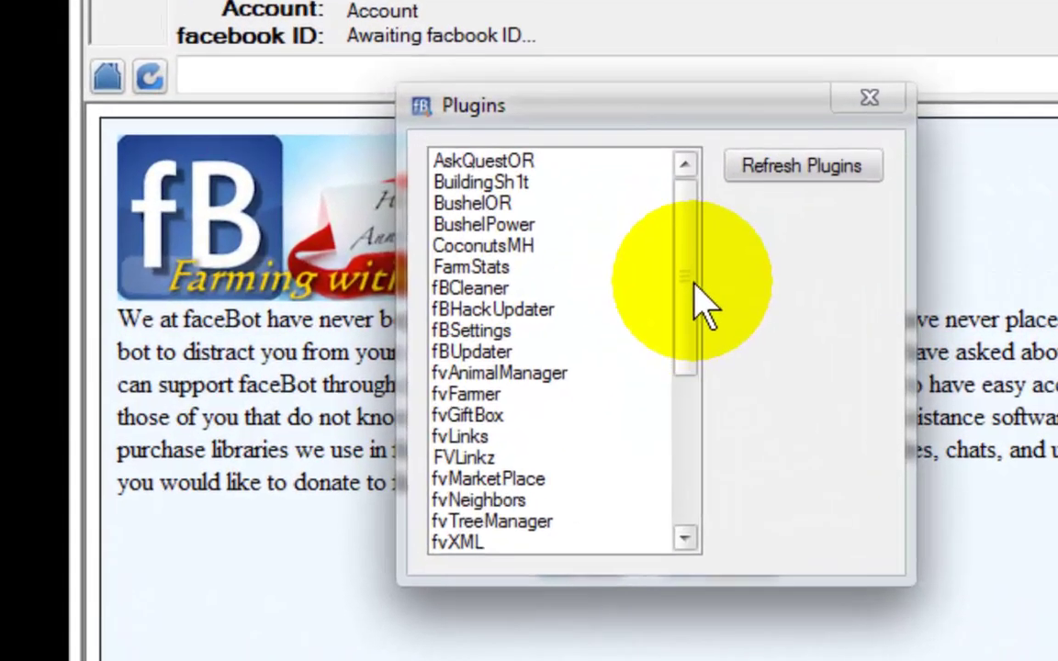
pyautogui.click(476, 330)
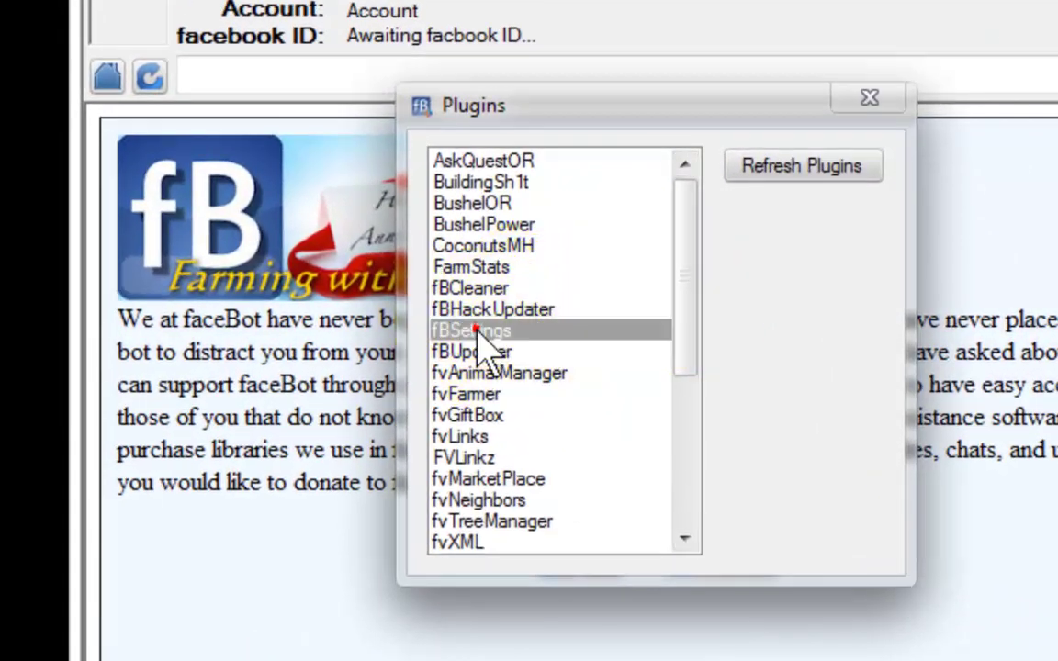
pyautogui.click(521, 309)
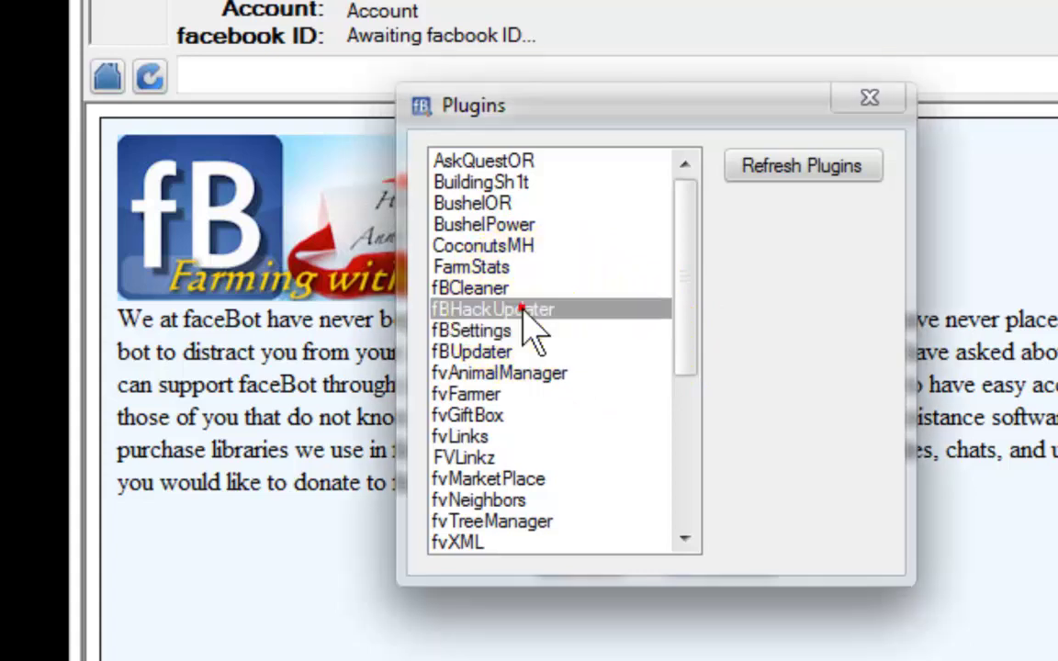
pyautogui.click(445, 351)
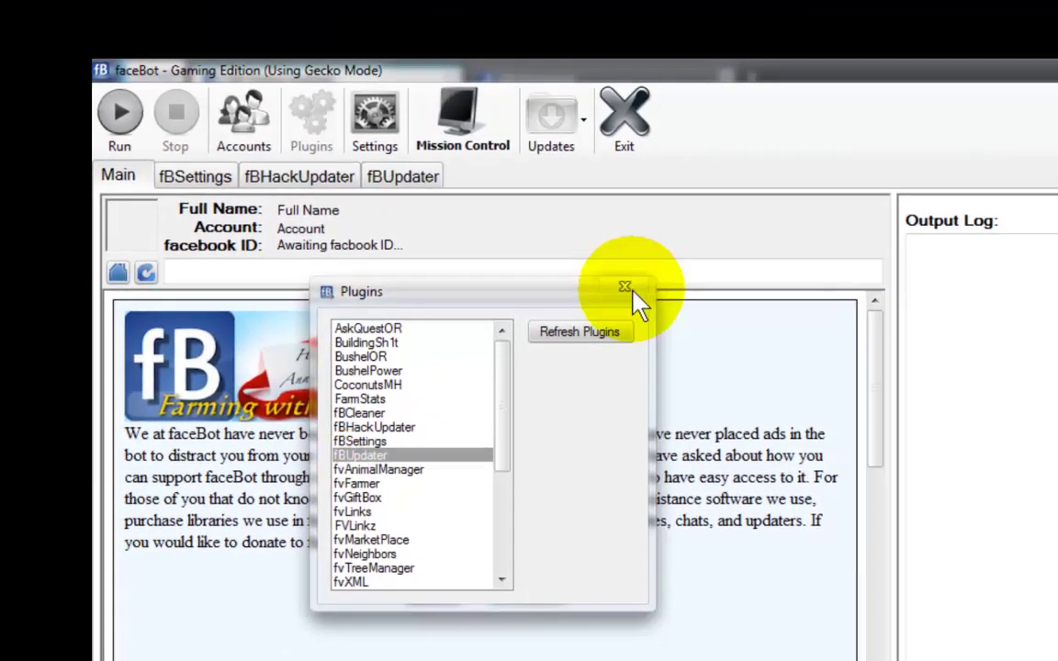
pyautogui.click(641, 274)
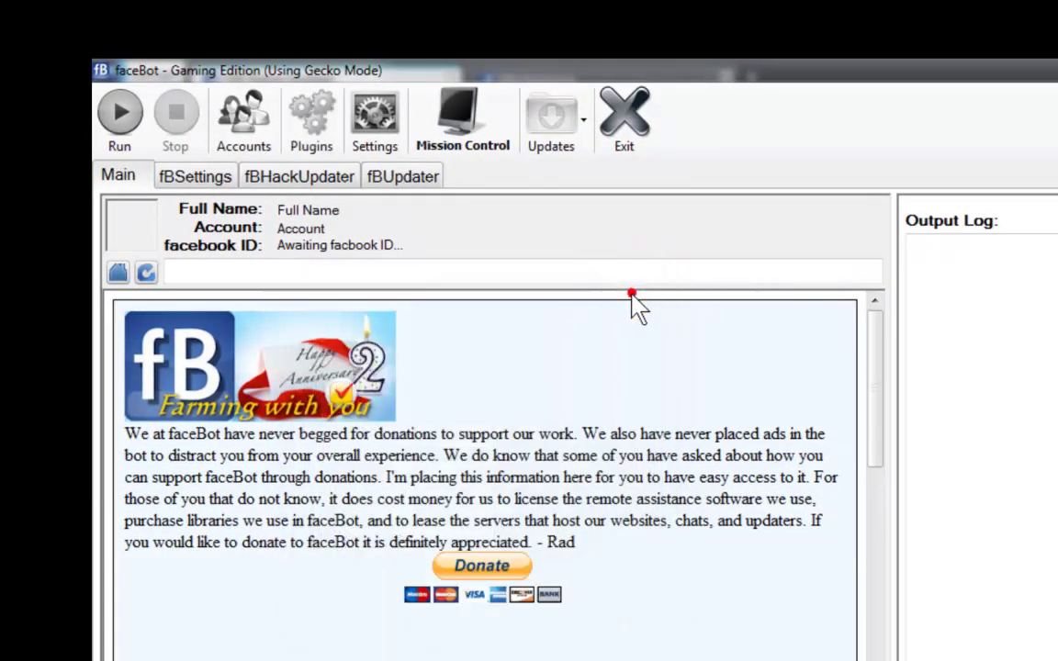
# Install the MaterialLinkOR plugin from fBHackUpdater and return to its plugin page.
pyautogui.click(285, 179)
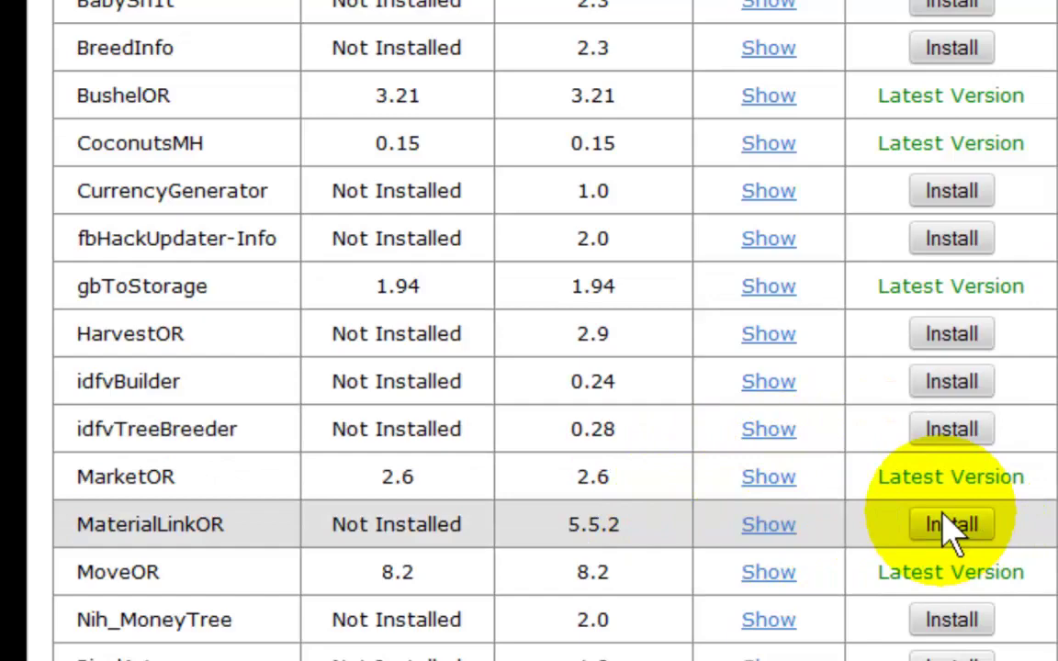
pyautogui.click(951, 525)
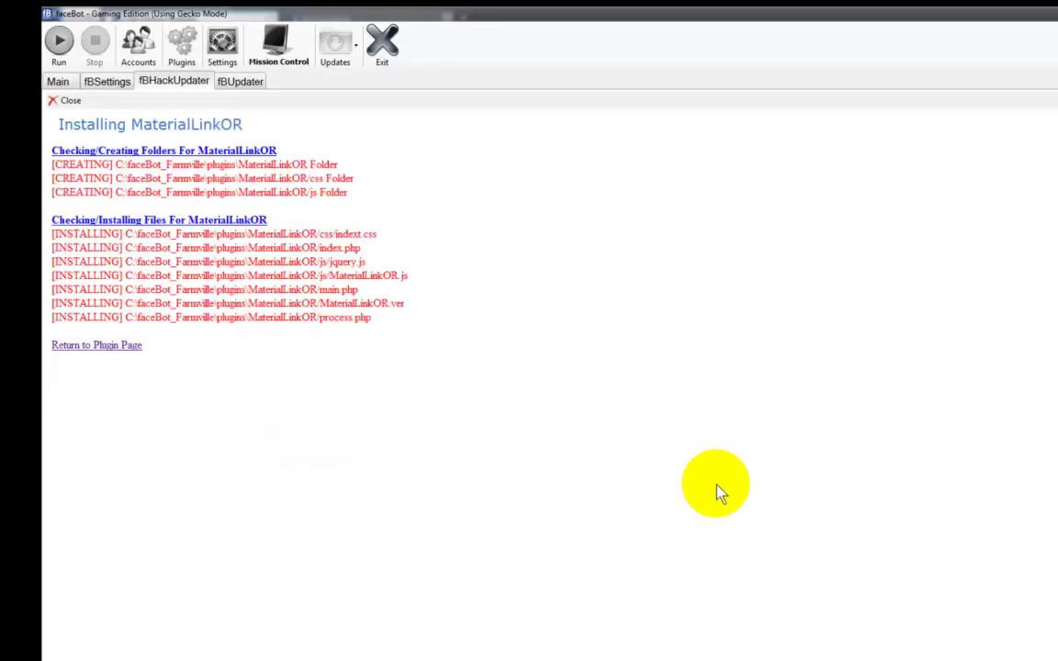
pyautogui.click(95, 347)
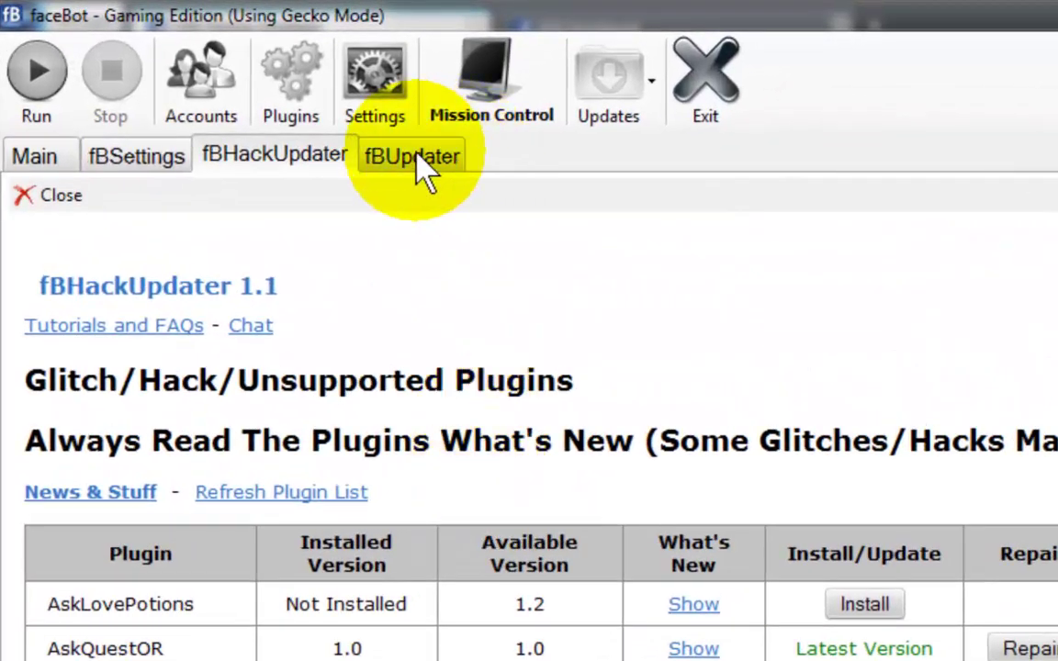
# Install the fvGiftGrabber plugin from fBUpdater and return to its plugin page.
pyautogui.click(420, 170)
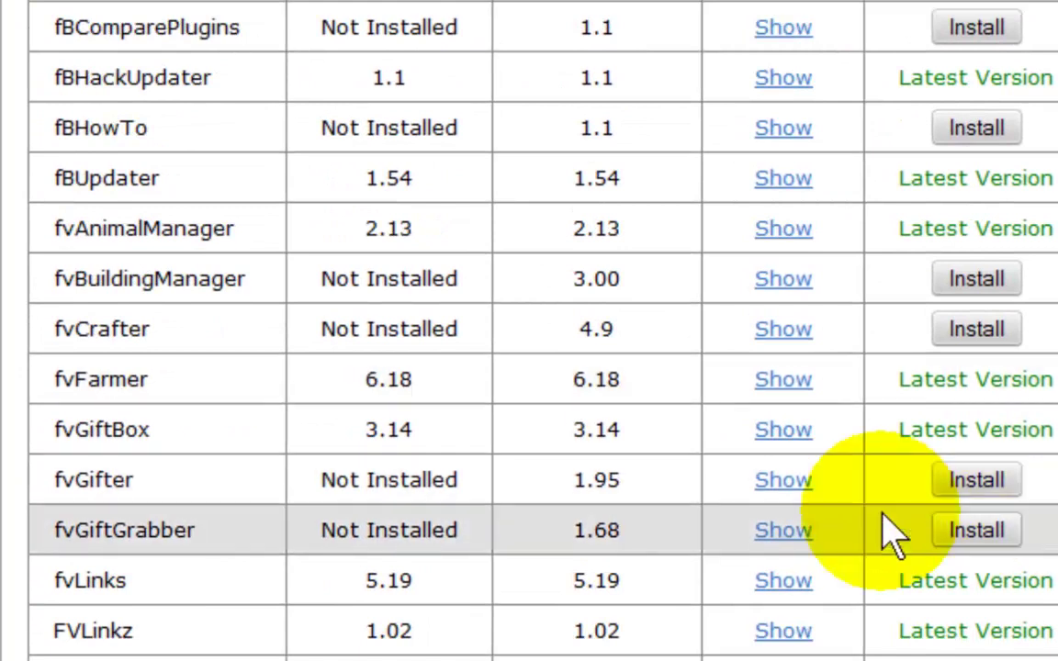
pyautogui.click(976, 533)
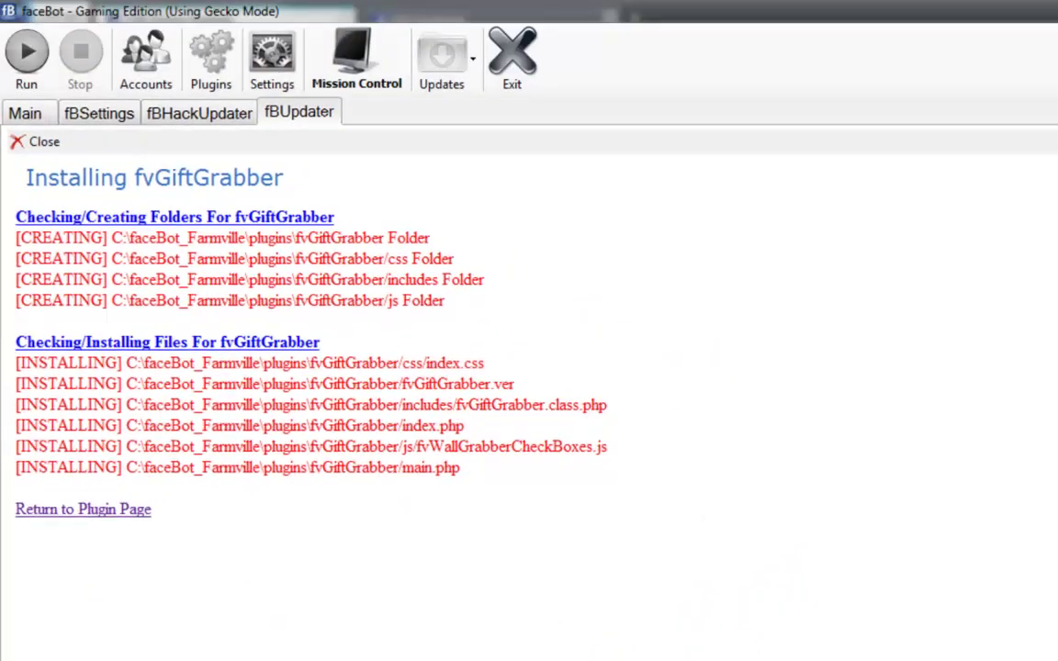
pyautogui.click(91, 522)
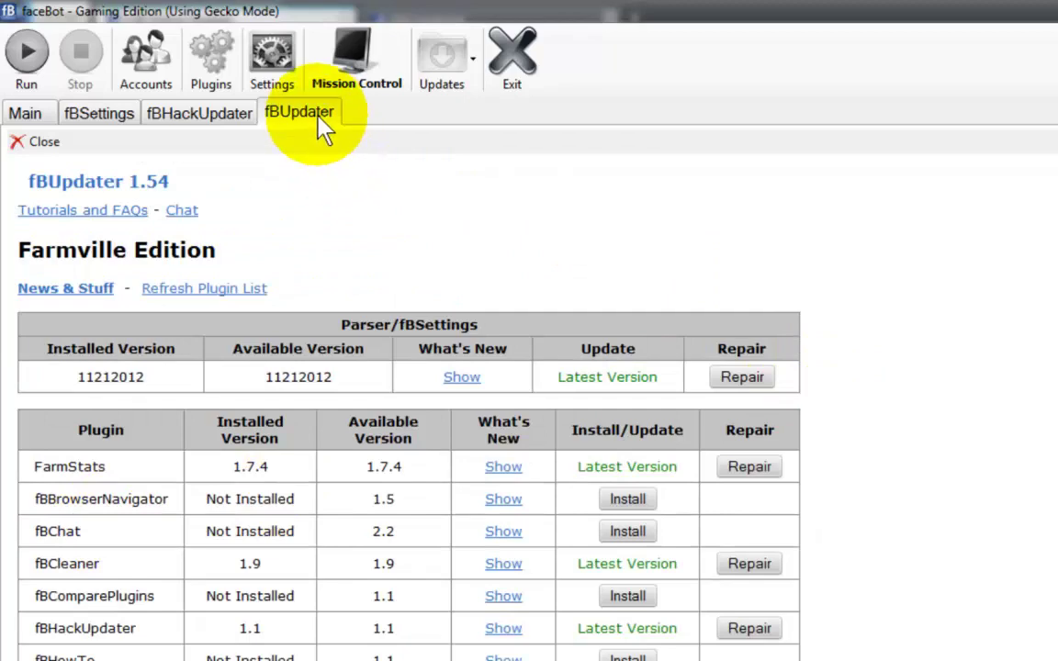
# Close the fBUpdater and fBHackUpdater plugins, leaving fBSettings open.
pyautogui.click(39, 143)
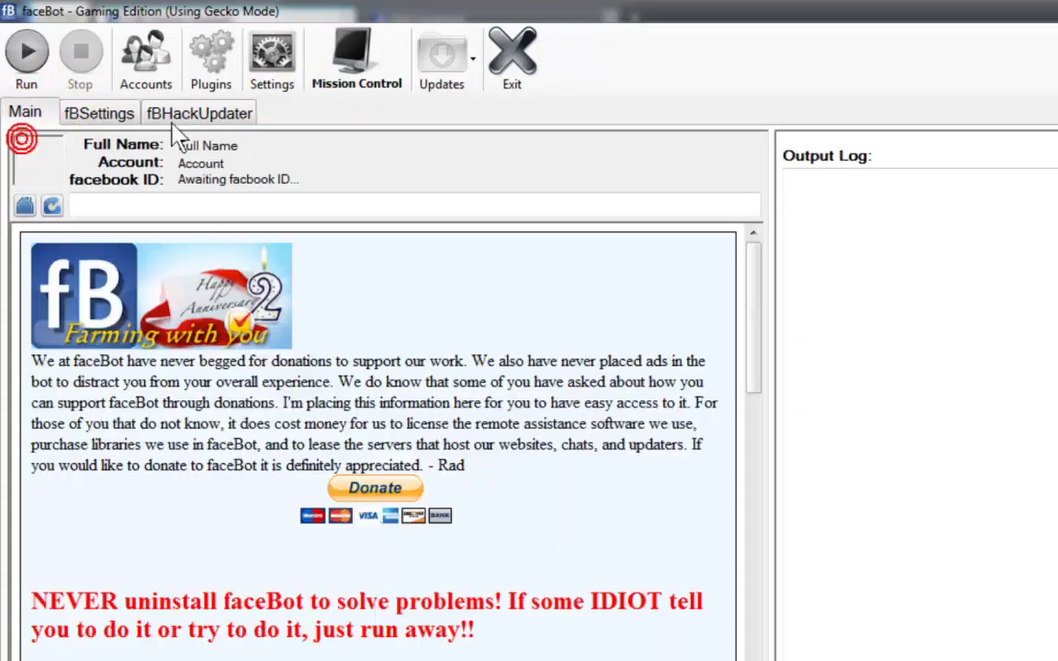
pyautogui.click(200, 114)
pyautogui.click(36, 145)
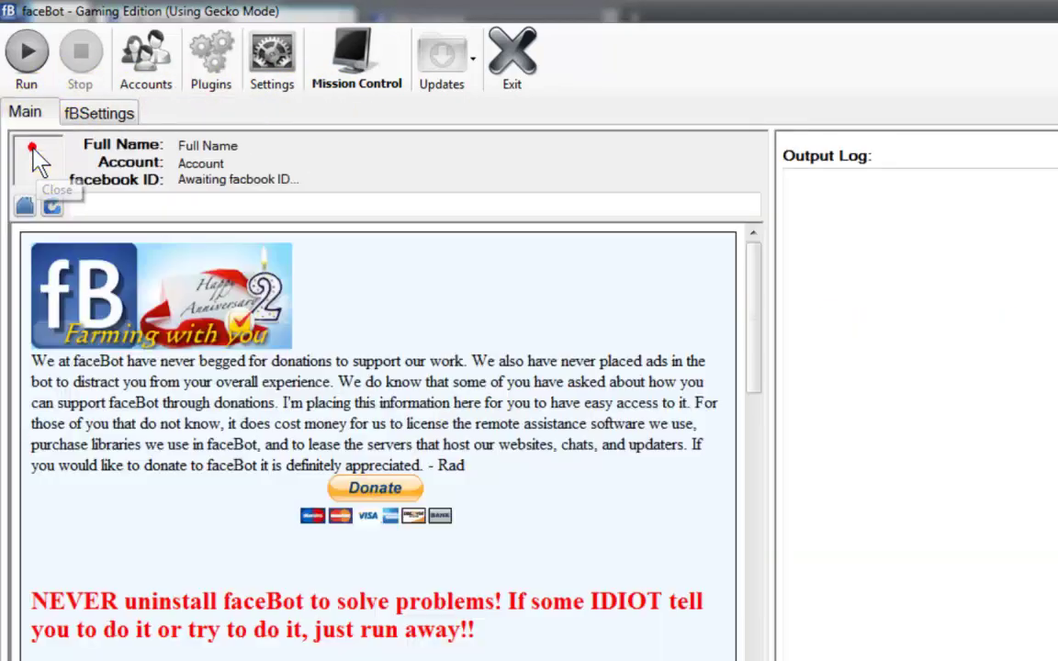
# Load the newly installed fvGiftGrabber and MaterialLinkOR plugins and close the plugin list.
pyautogui.click(211, 78)
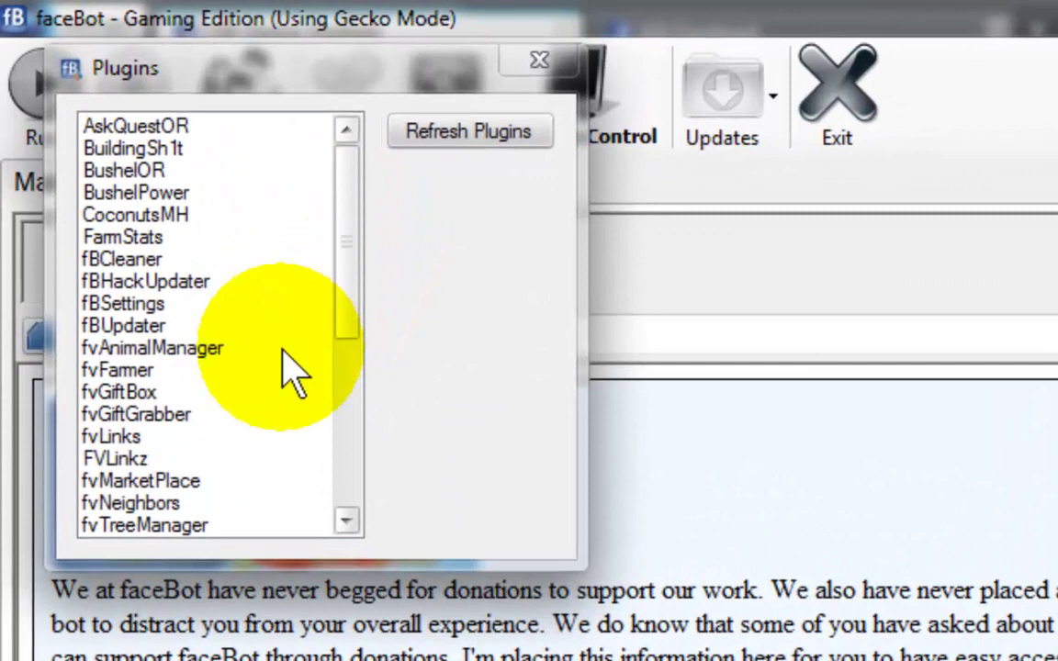
pyautogui.click(158, 418)
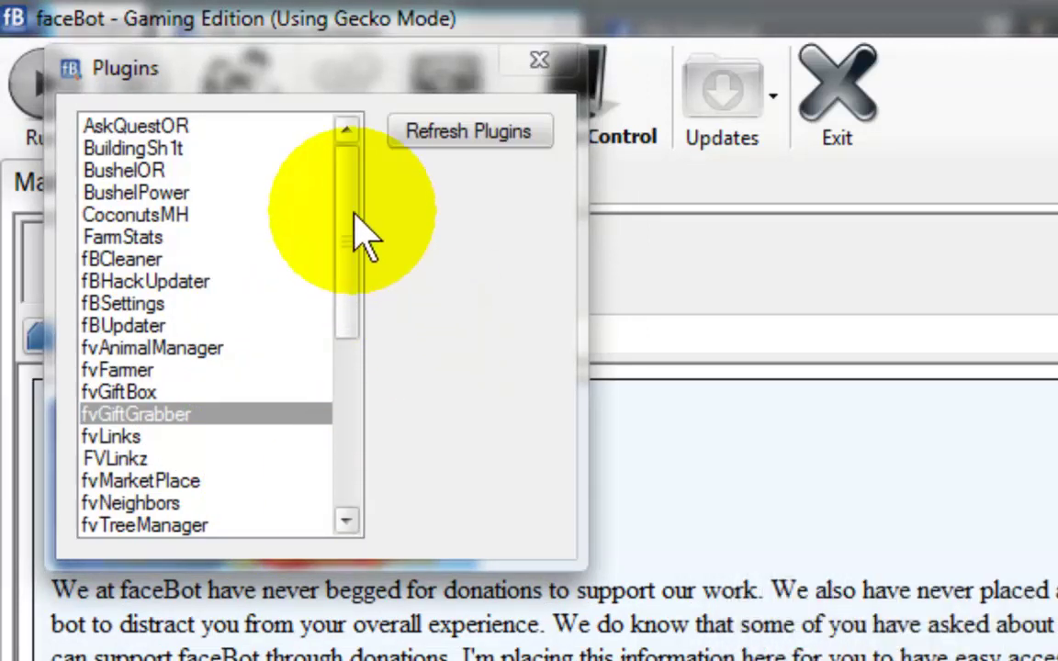
pyautogui.moveTo(353, 212); pyautogui.dragTo(356, 257)
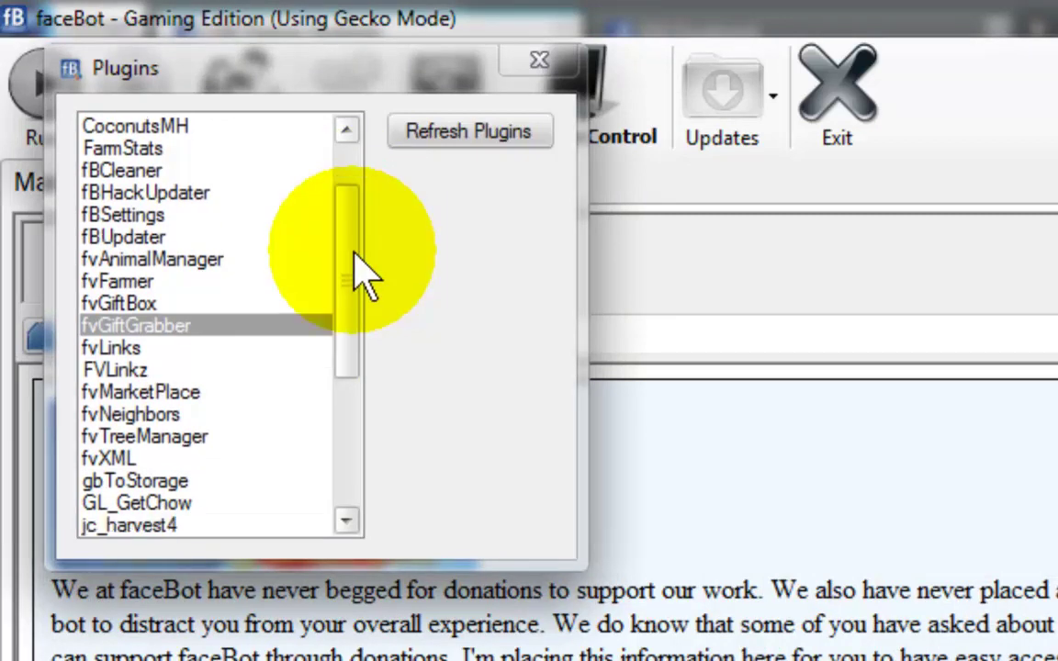
pyautogui.moveTo(366, 275); pyautogui.dragTo(367, 319)
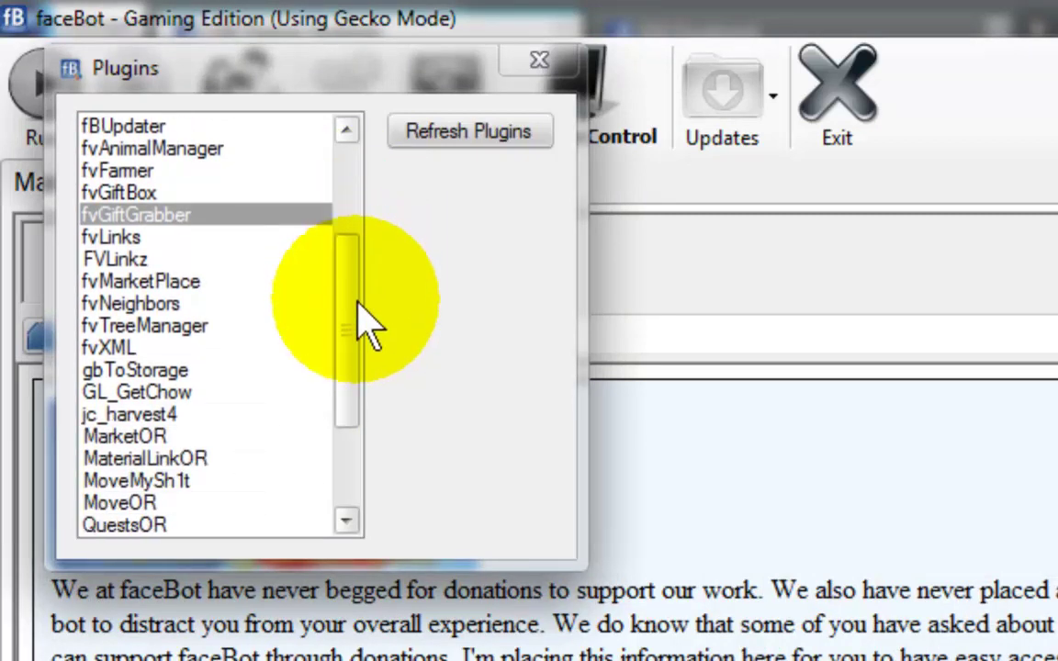
pyautogui.click(164, 457)
pyautogui.click(539, 59)
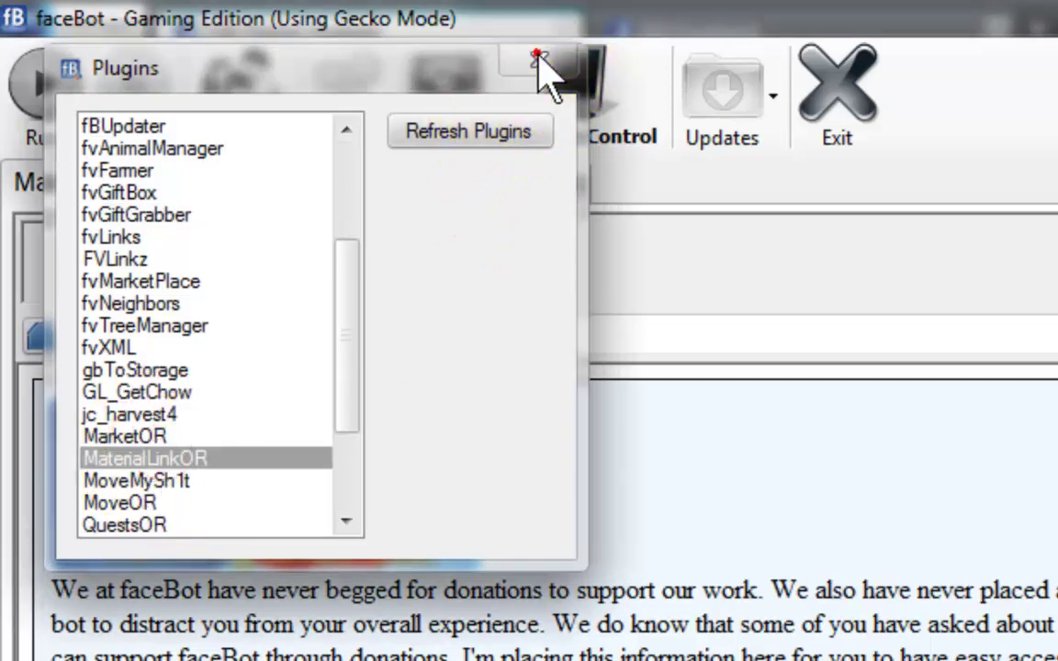
# Review the option pages of fvGiftGrabber and MaterialLinkOR, and close both plugins.
pyautogui.click(290, 189)
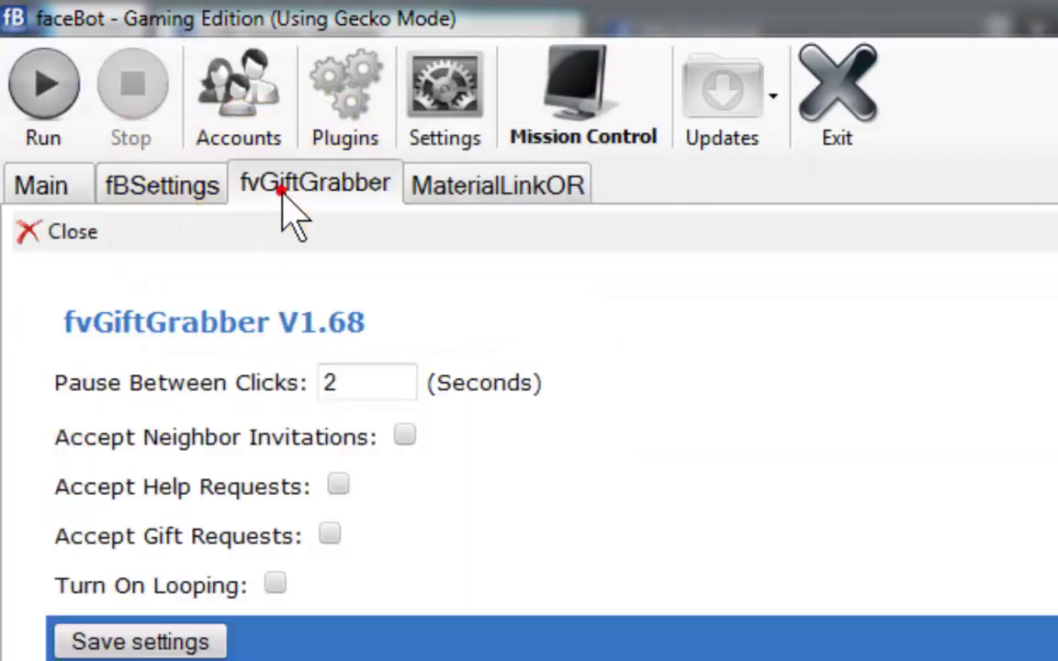
pyautogui.click(507, 193)
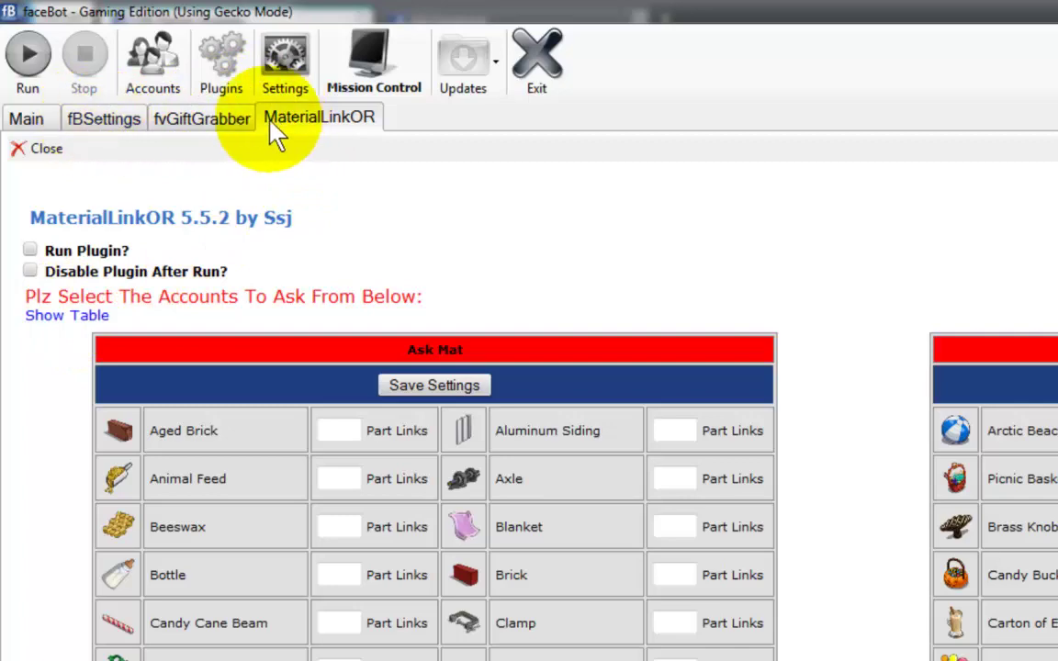
pyautogui.click(202, 129)
pyautogui.click(52, 148)
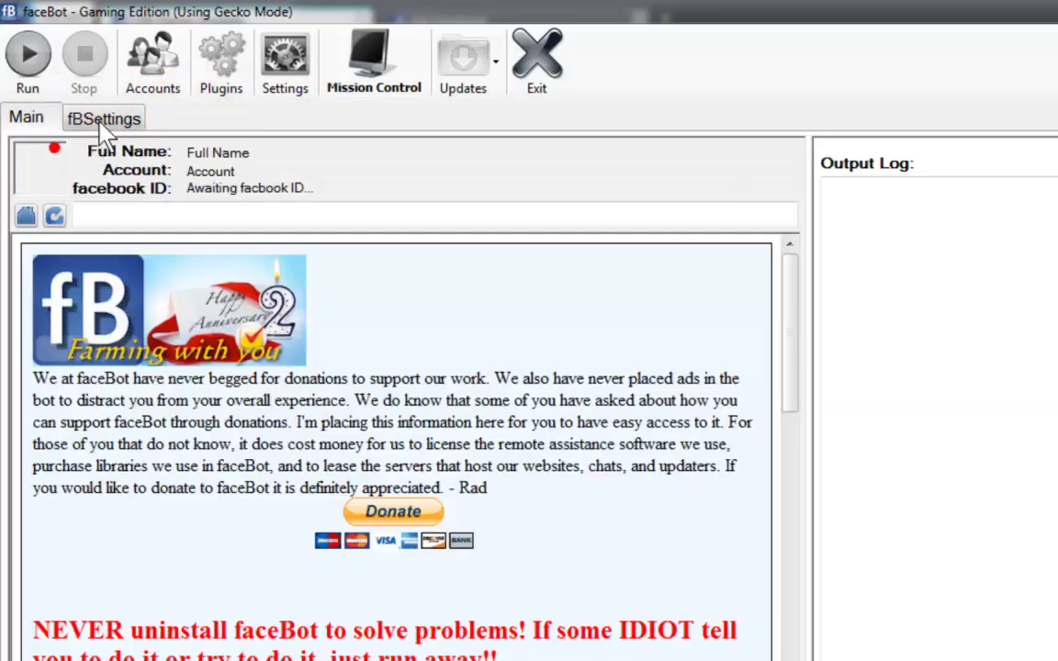
# Refresh the fBSettings page and check its list of switched-off plugins for fvGiftGrabber and MaterialLinkOR.
pyautogui.click(104, 119)
pyautogui.scroll(-5, 390, 597)
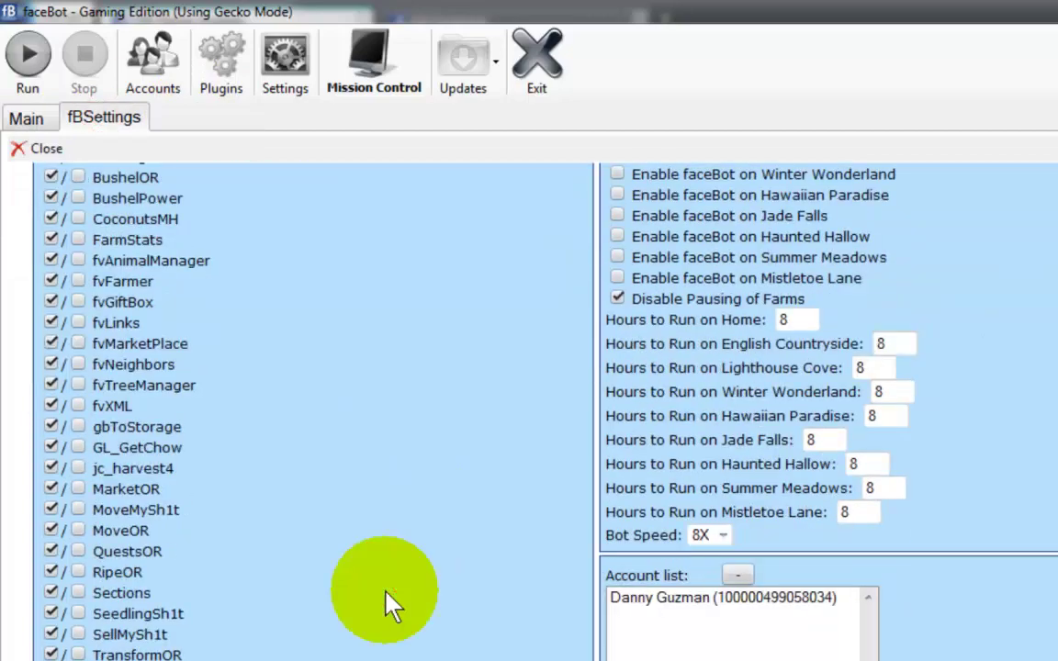
pyautogui.scroll(5, 387, 597)
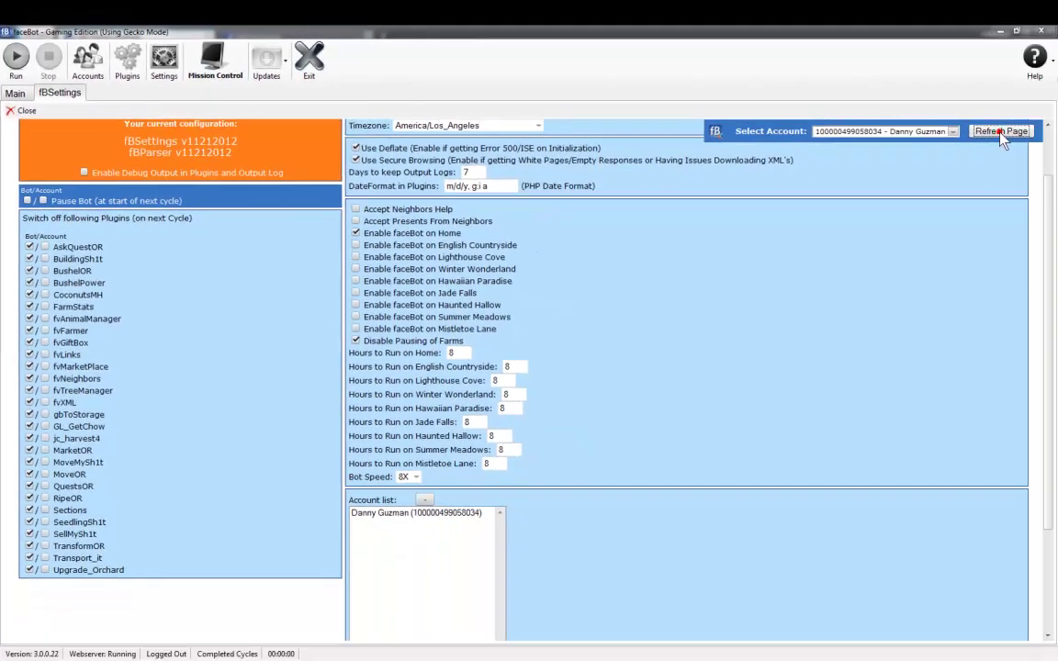
pyautogui.click(1001, 134)
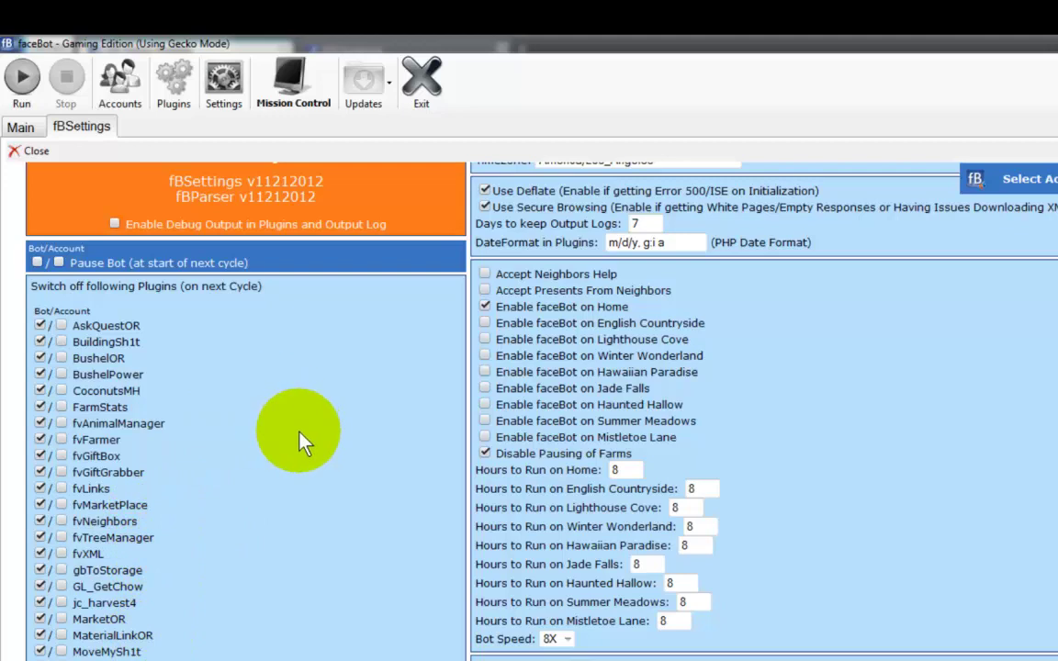
pyautogui.scroll(2, 317, 450)
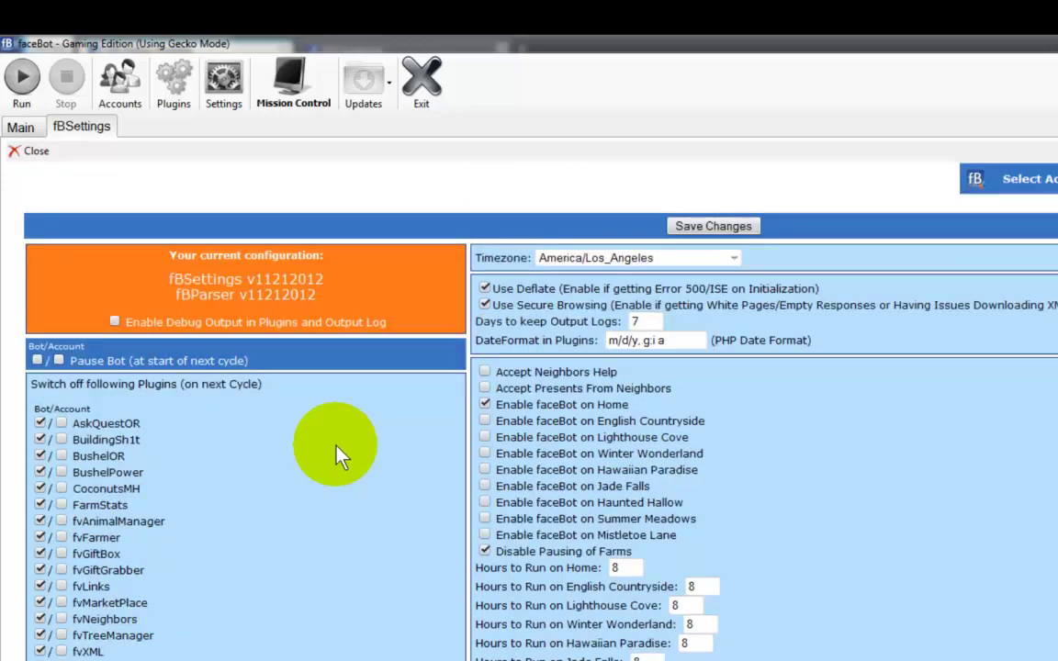
# Run the bot on the main page for one cycle with the existing account and stop it.
pyautogui.click(22, 128)
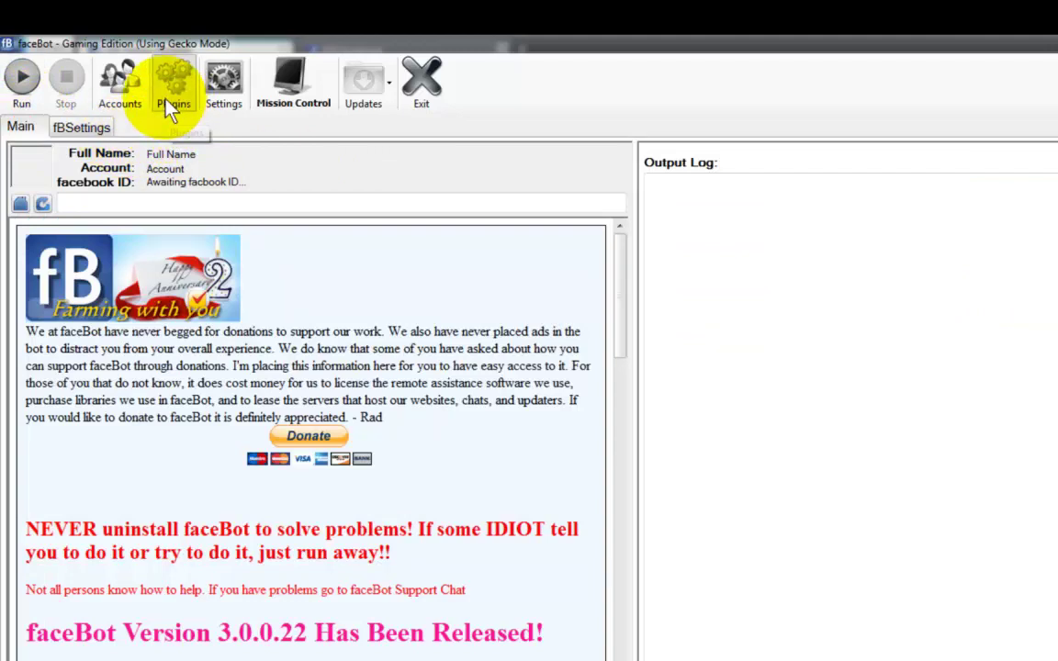
pyautogui.click(28, 81)
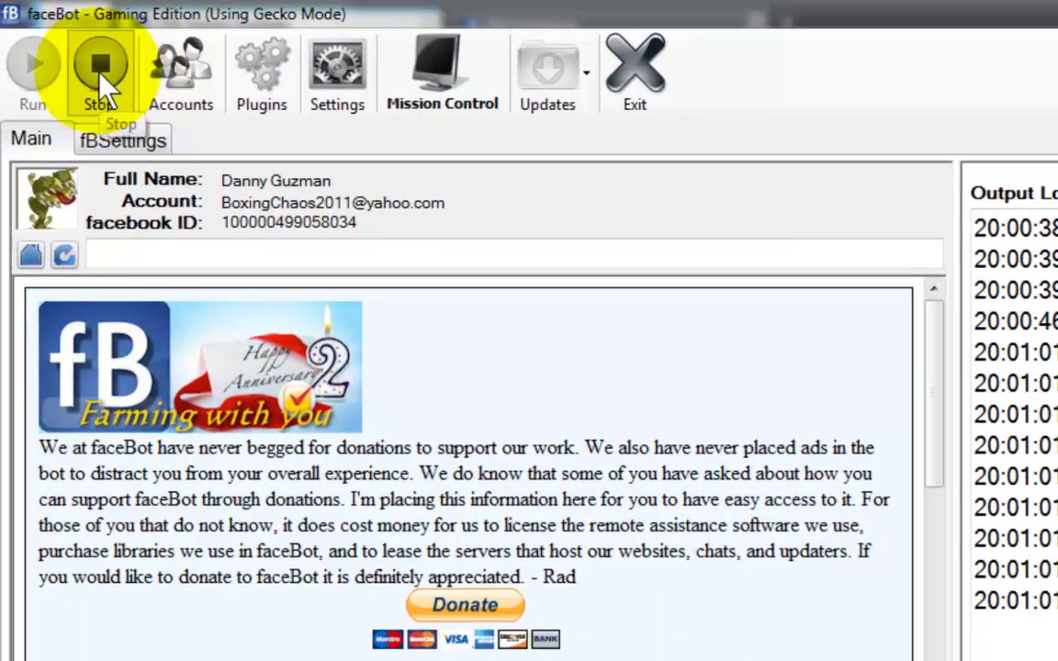
pyautogui.click(40, 55)
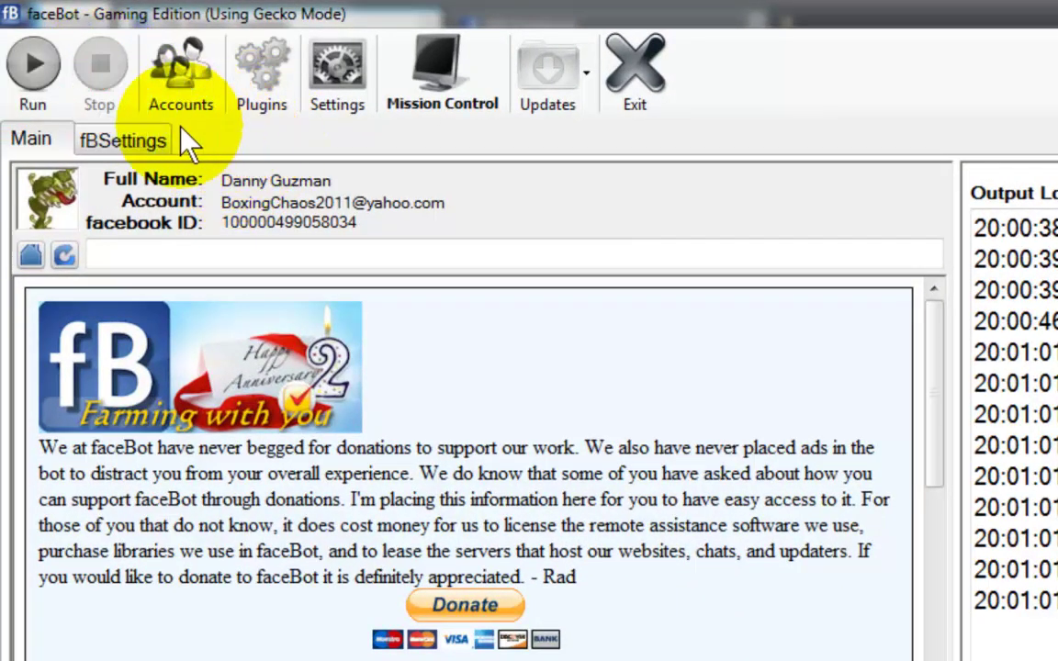
# Add the first dummy account listed in the NoteTab Pro notes as an active account with its e-mail and password, keeping 10 cycles.
pyautogui.click(187, 92)
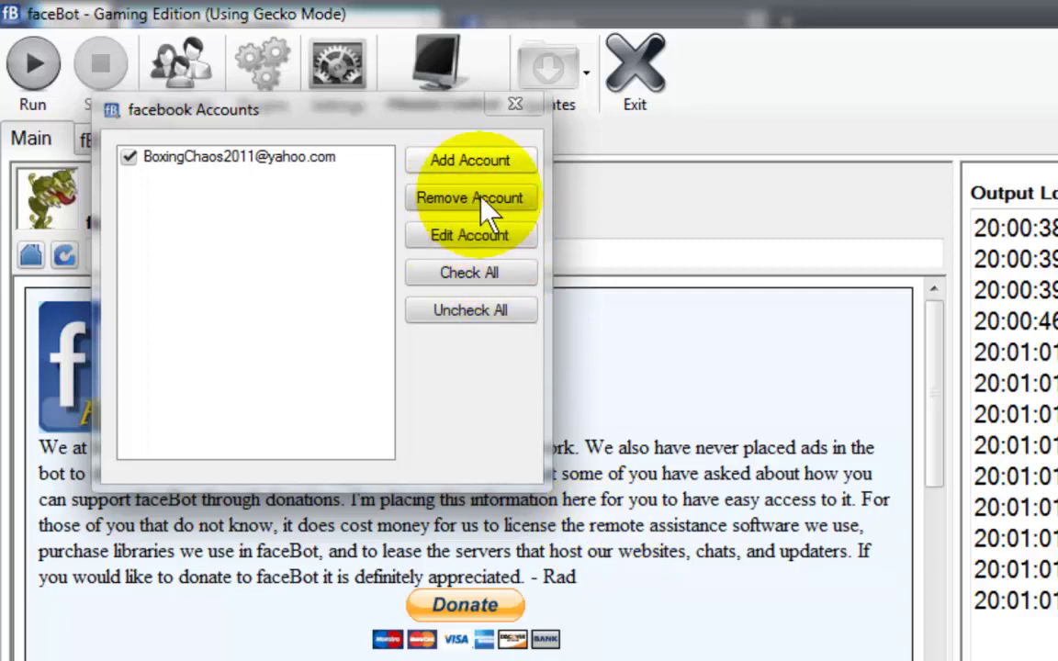
pyautogui.click(450, 161)
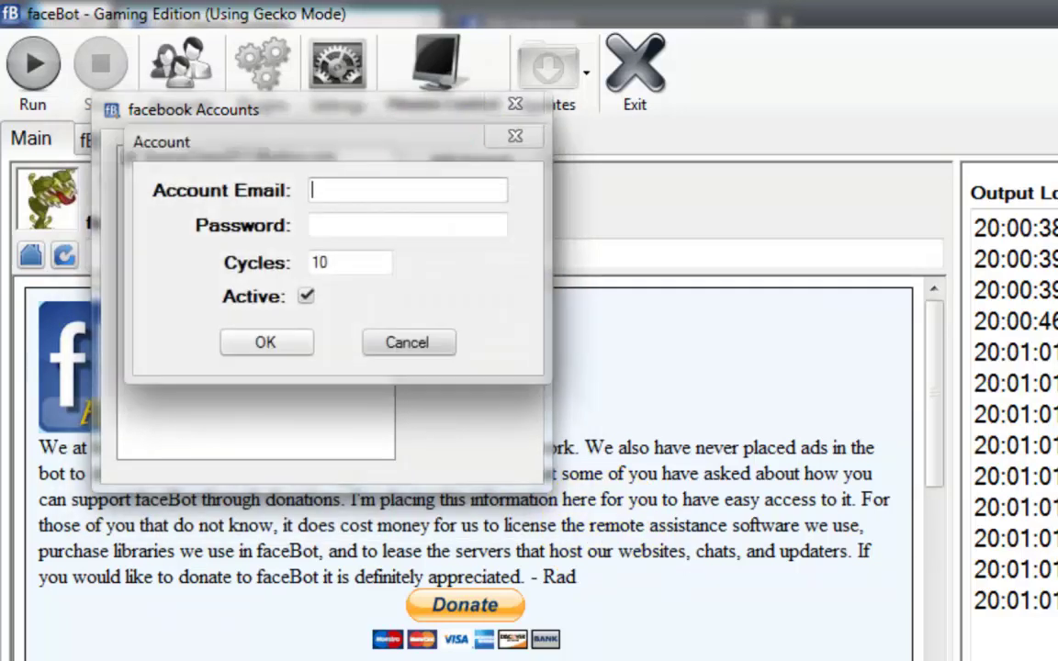
pyautogui.hotkey('alt', 'Tab')
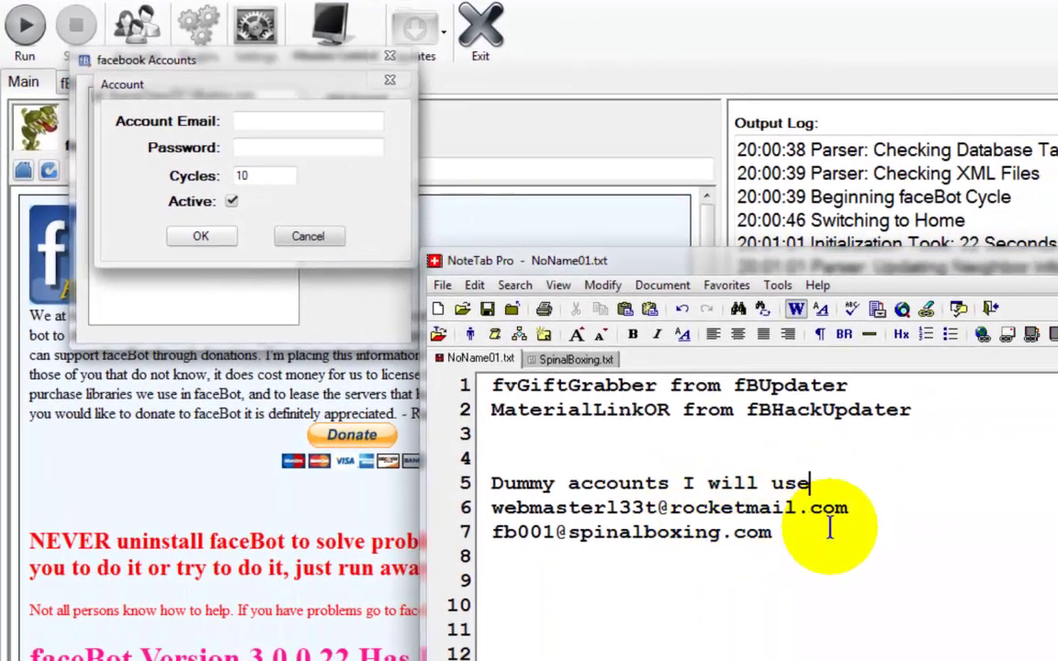
pyautogui.moveTo(863, 507); pyautogui.dragTo(437, 508)
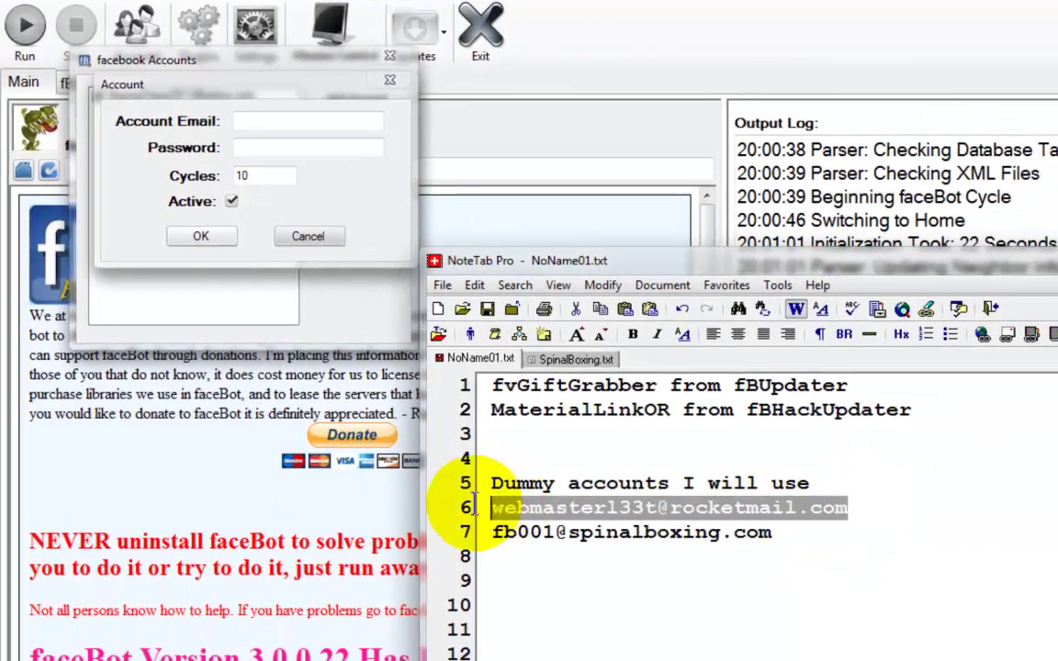
pyautogui.rightClick(521, 519)
pyautogui.click(562, 620)
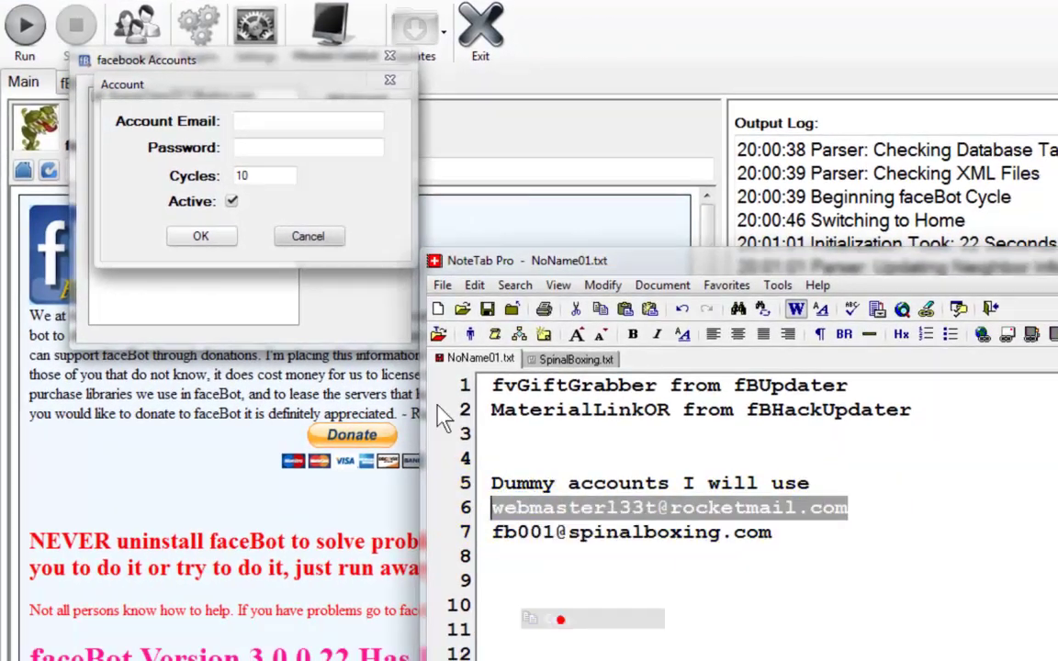
pyautogui.click(247, 112)
pyautogui.rightClick(248, 112)
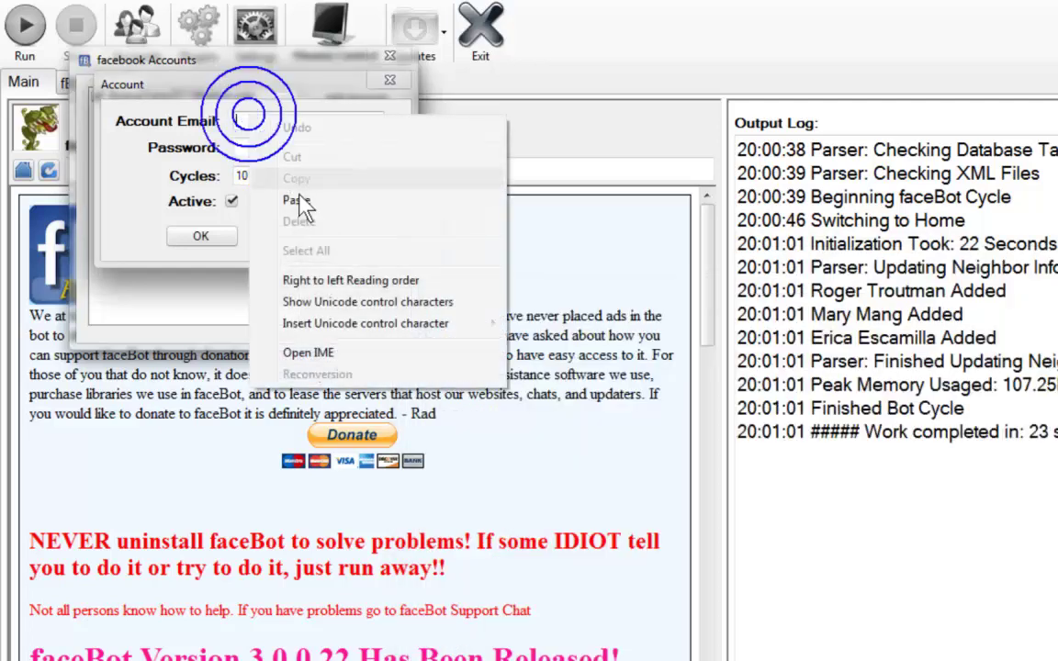
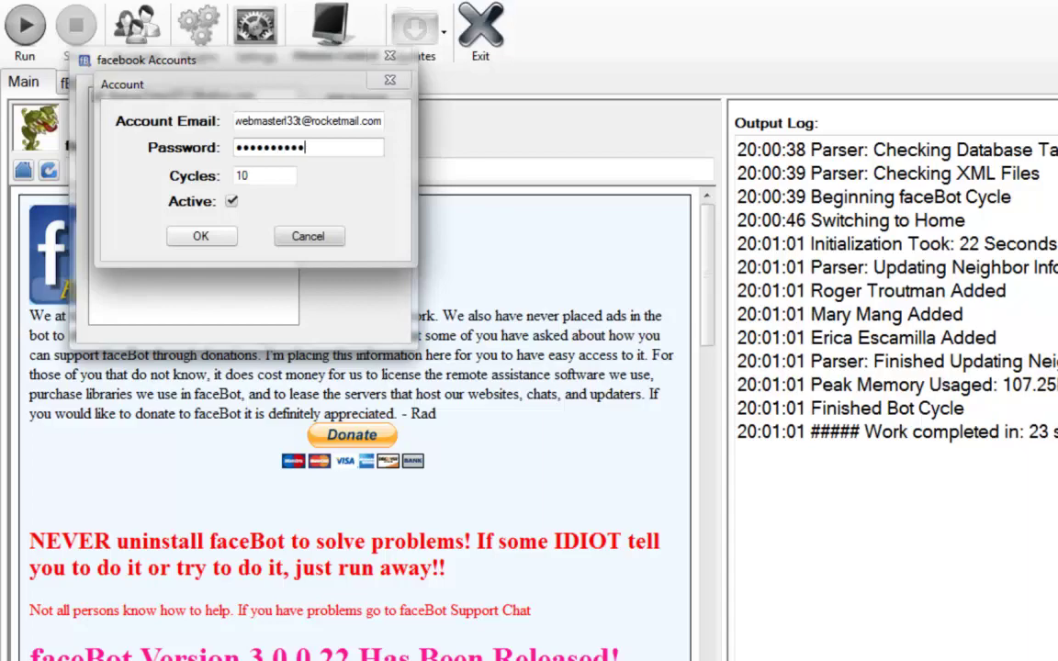
pyautogui.click(202, 237)
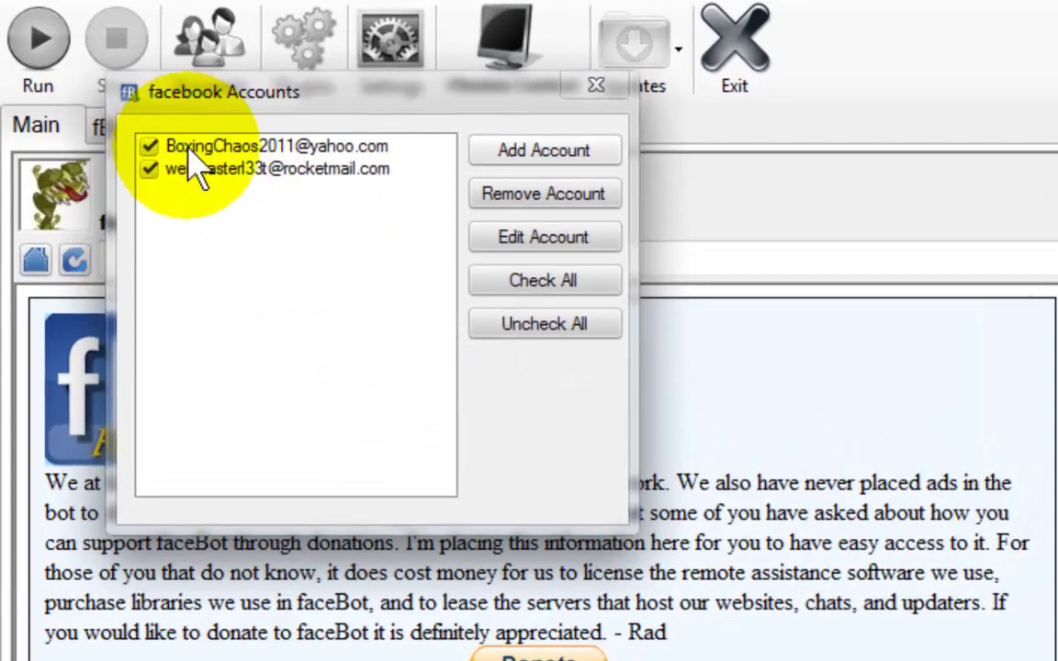
# Deactivate the original Yahoo account in its account settings and close the facebook Accounts list.
pyautogui.click(191, 149)
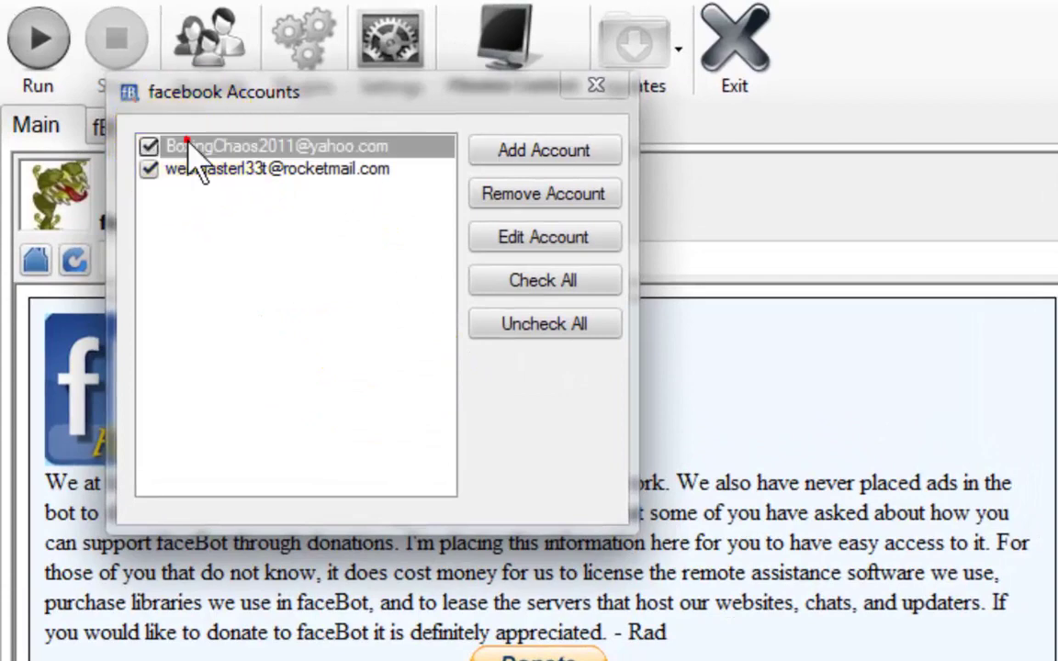
pyautogui.click(530, 231)
pyautogui.click(390, 352)
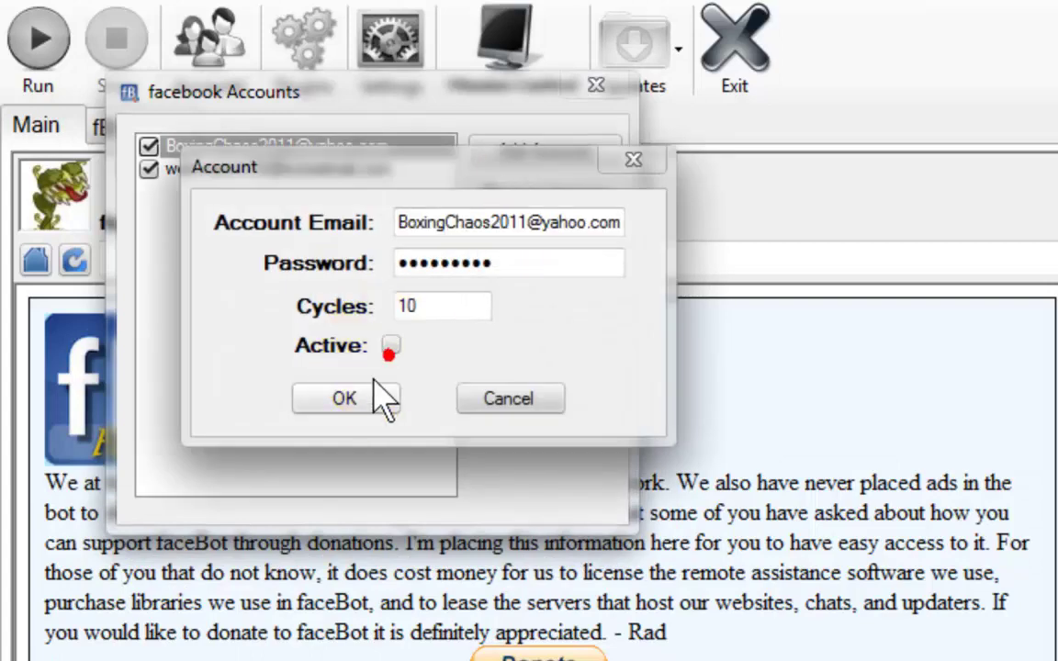
pyautogui.click(367, 401)
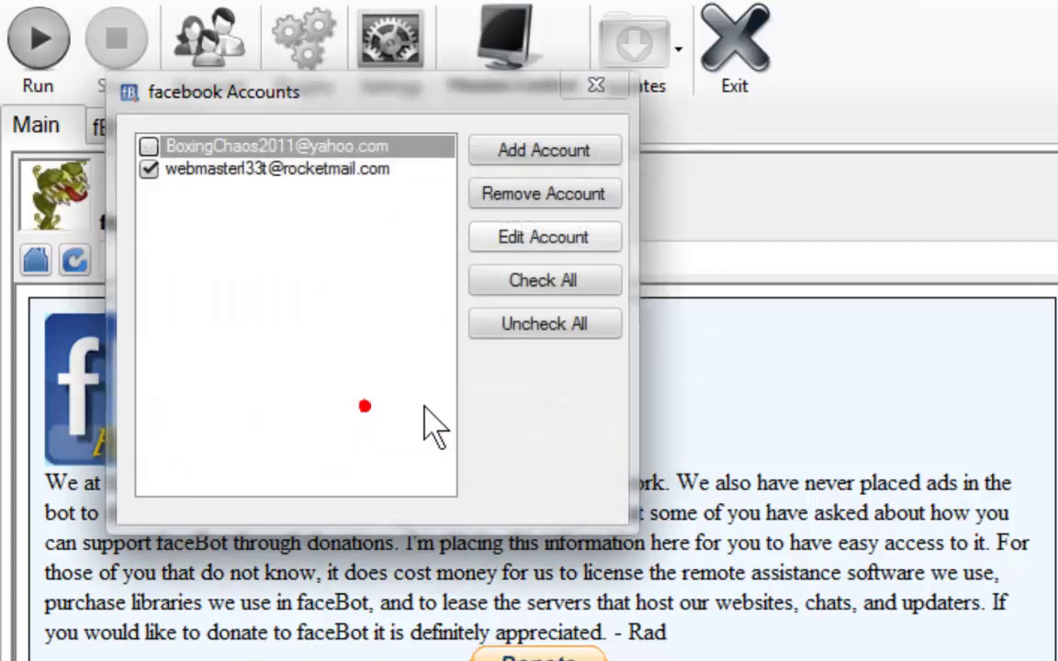
pyautogui.click(597, 86)
# Close the fBSettings plugin and run the bot for one cycle with the first dummy account, stopping it when finished.
pyautogui.click(149, 126)
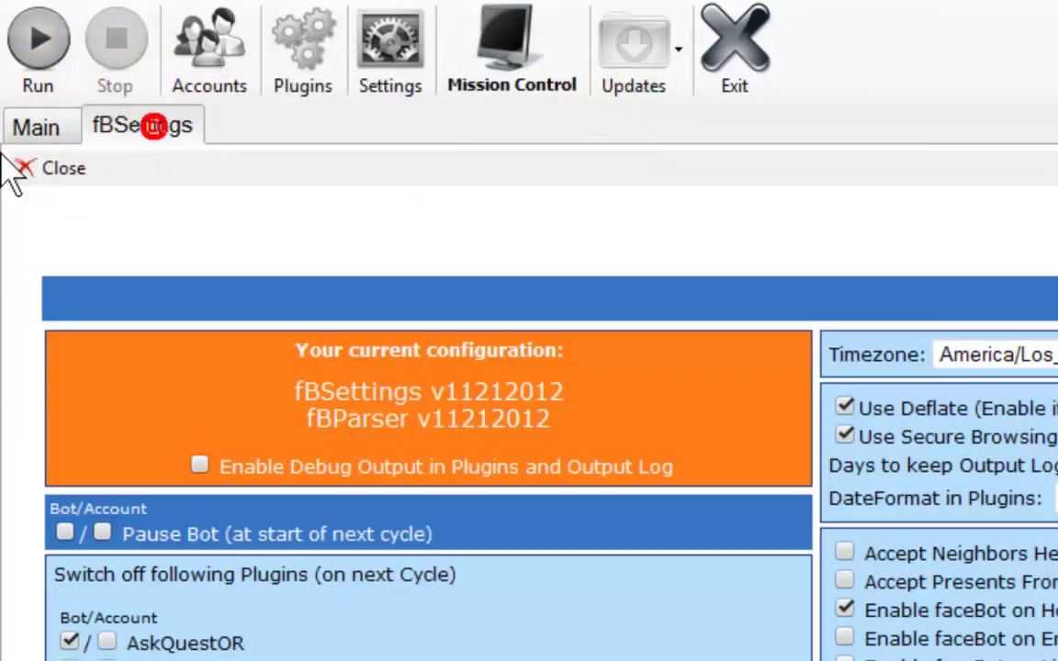
pyautogui.click(20, 170)
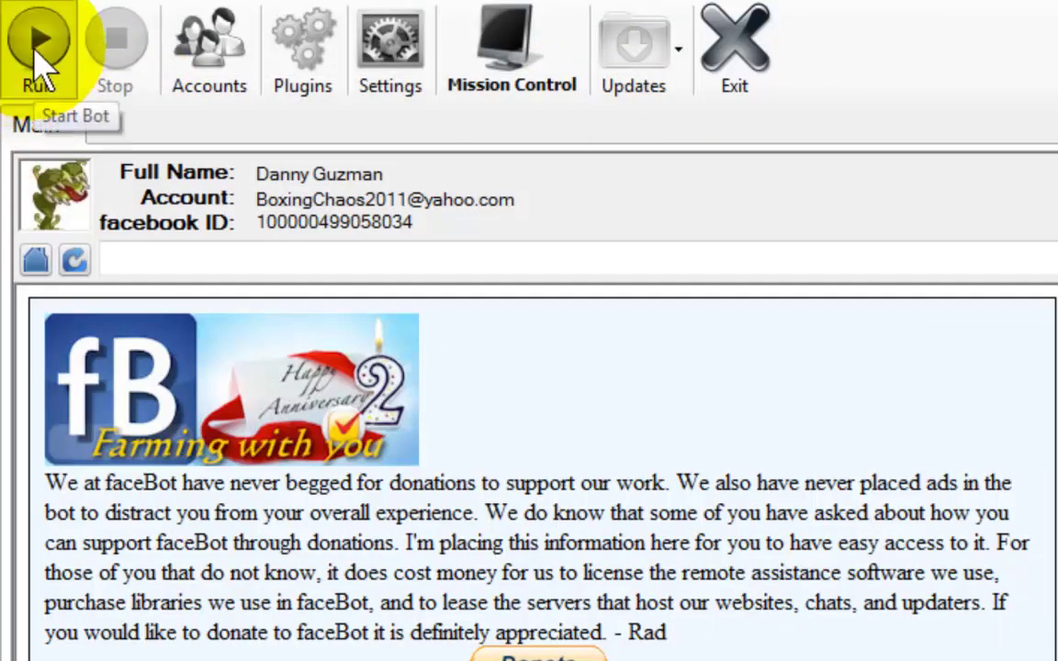
pyautogui.click(39, 69)
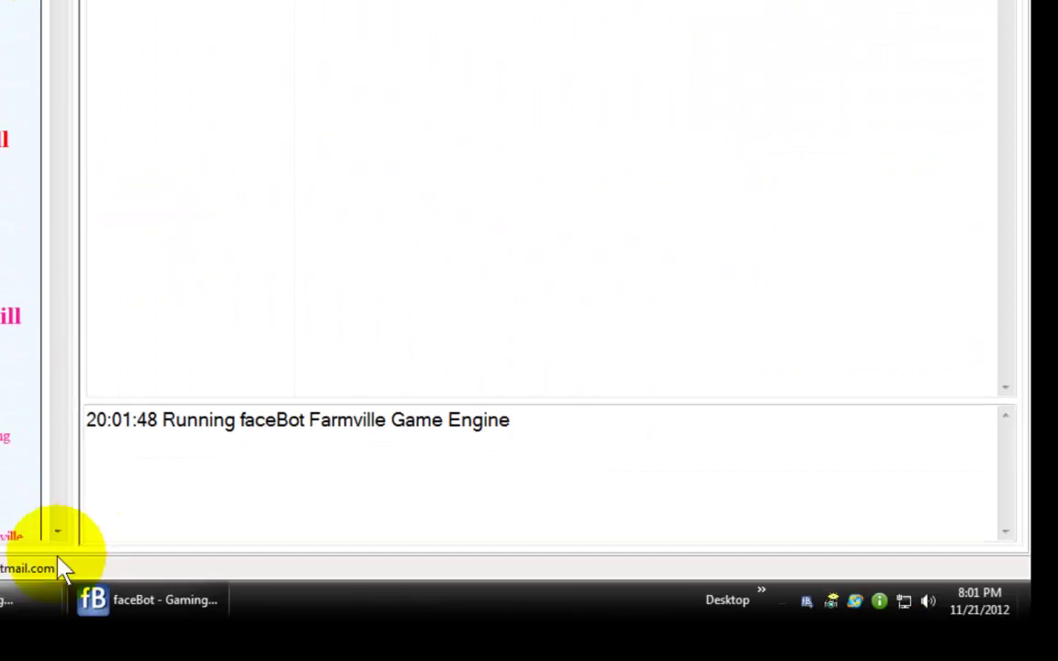
pyautogui.click(27, 602)
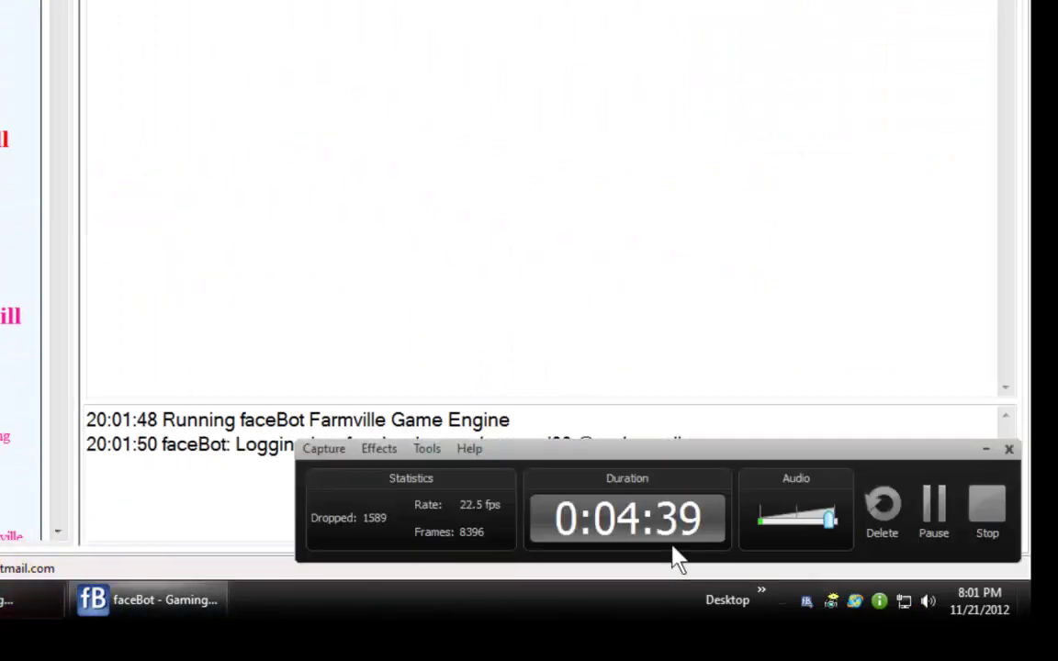
pyautogui.click(934, 505)
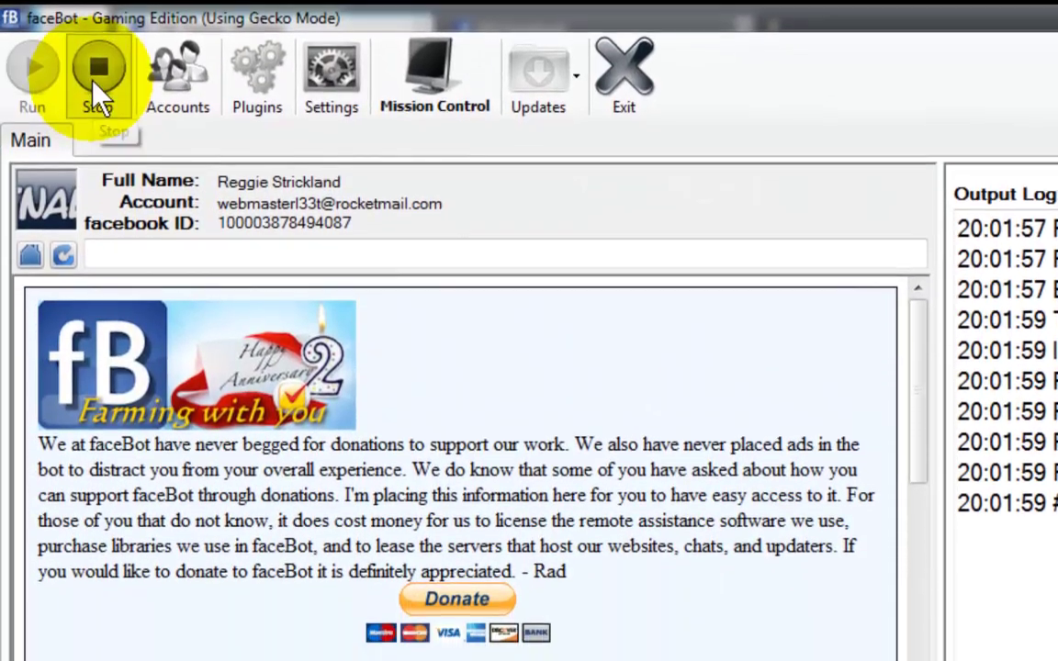
pyautogui.click(98, 129)
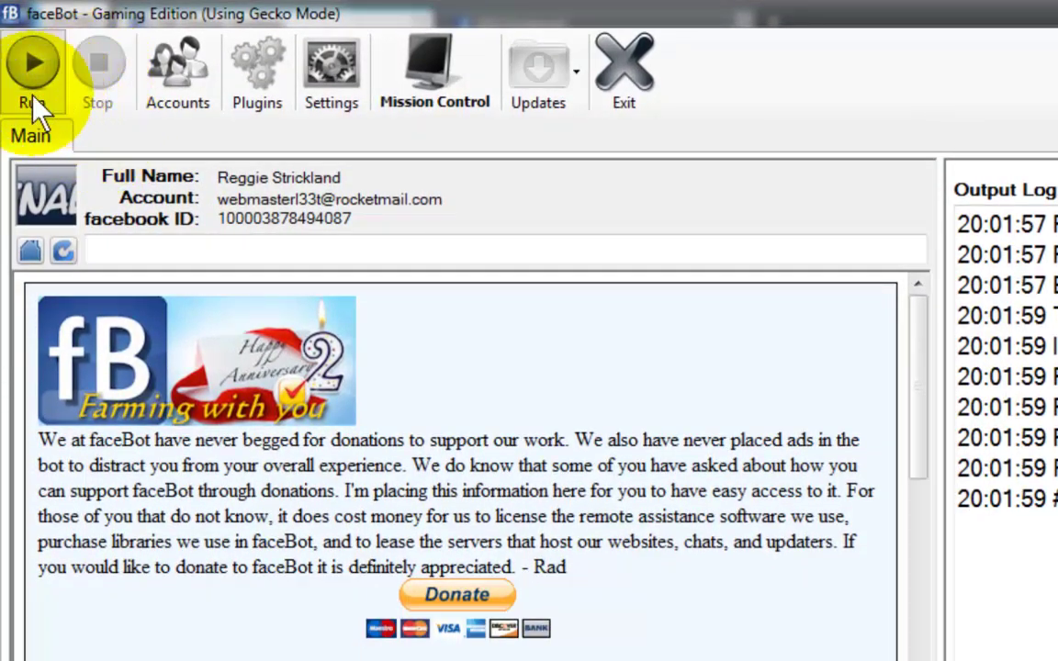
# Deactivate the first dummy account in its account settings and close the facebook Accounts list.
pyautogui.click(181, 82)
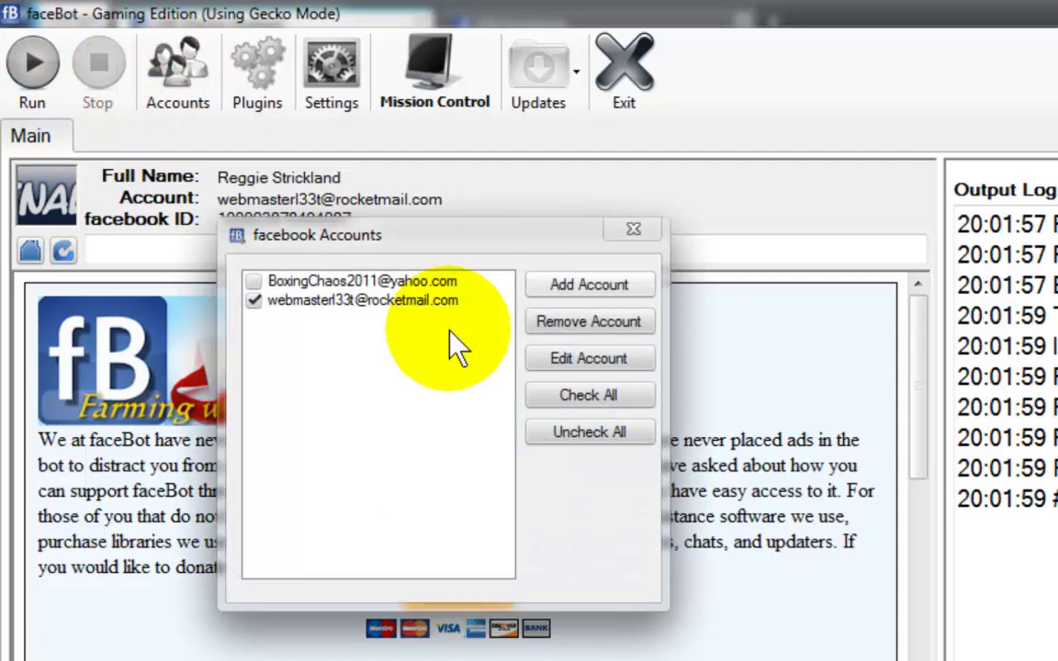
pyautogui.click(393, 302)
pyautogui.click(580, 360)
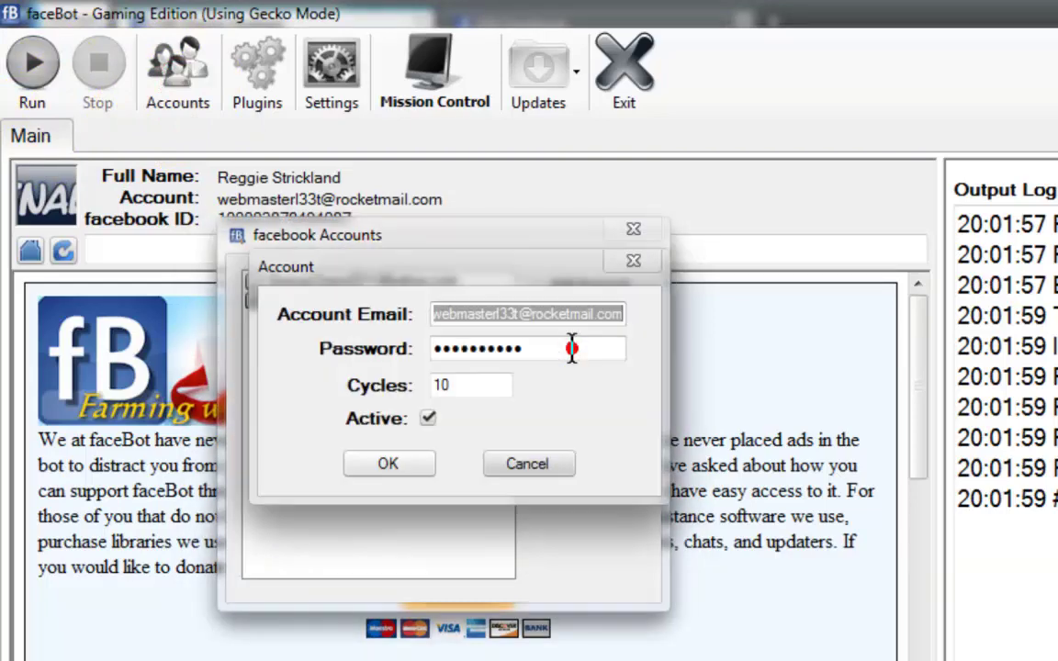
pyautogui.click(427, 415)
pyautogui.click(387, 464)
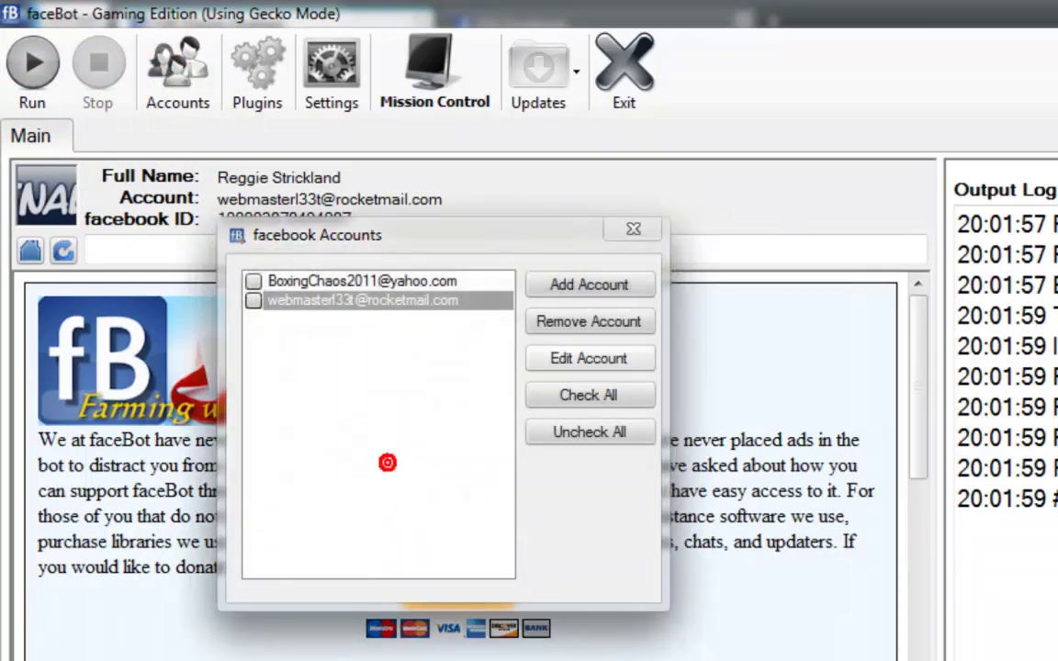
pyautogui.hotkey('alt', 'Tab')
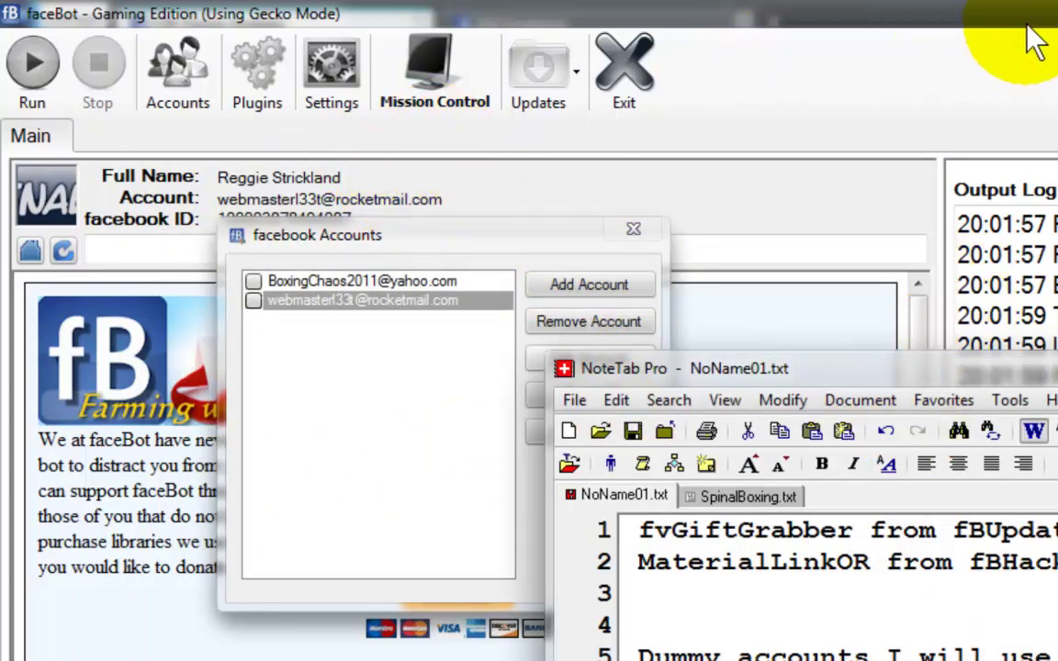
pyautogui.click(927, 27)
pyautogui.click(632, 231)
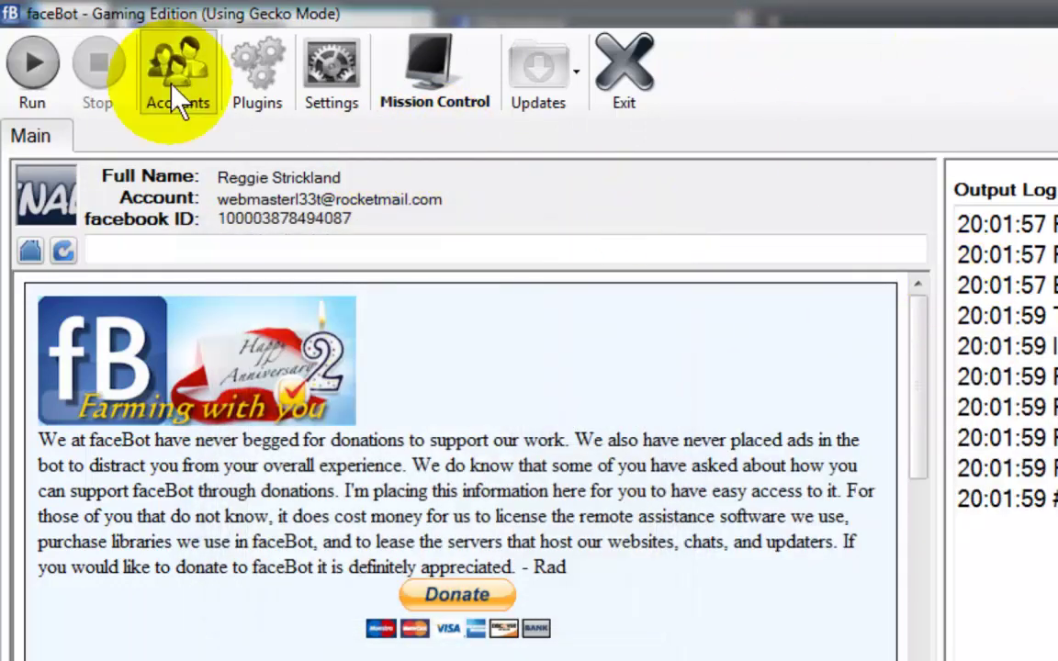
# Open the fBSettings plugin to review the first dummy account's settings and switched-off plugins, and close it.
pyautogui.click(250, 94)
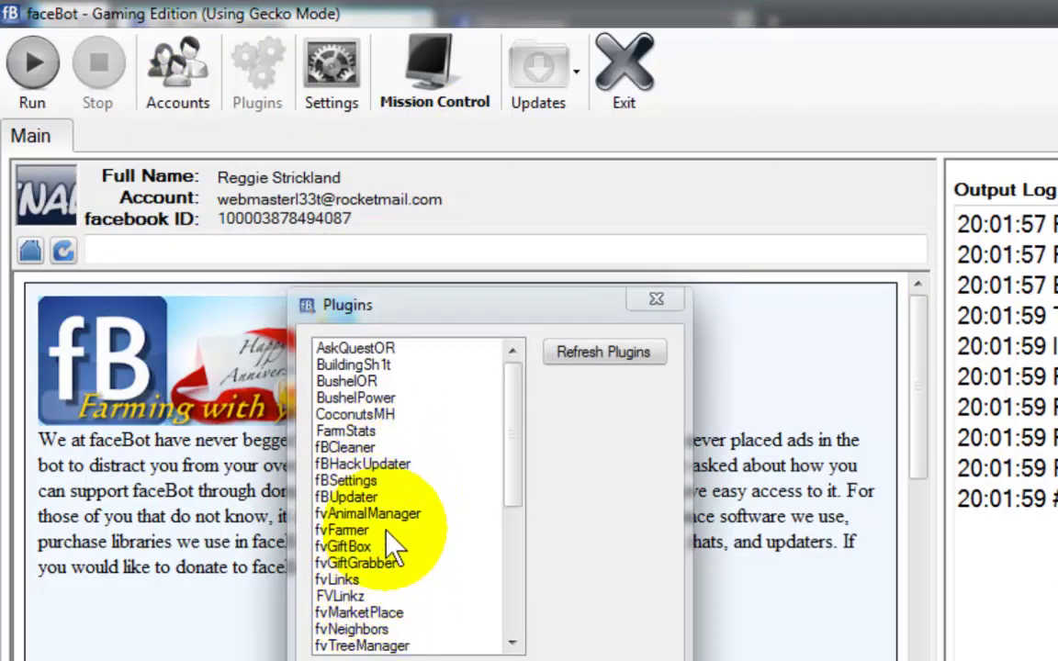
pyautogui.moveTo(517, 431); pyautogui.dragTo(517, 478)
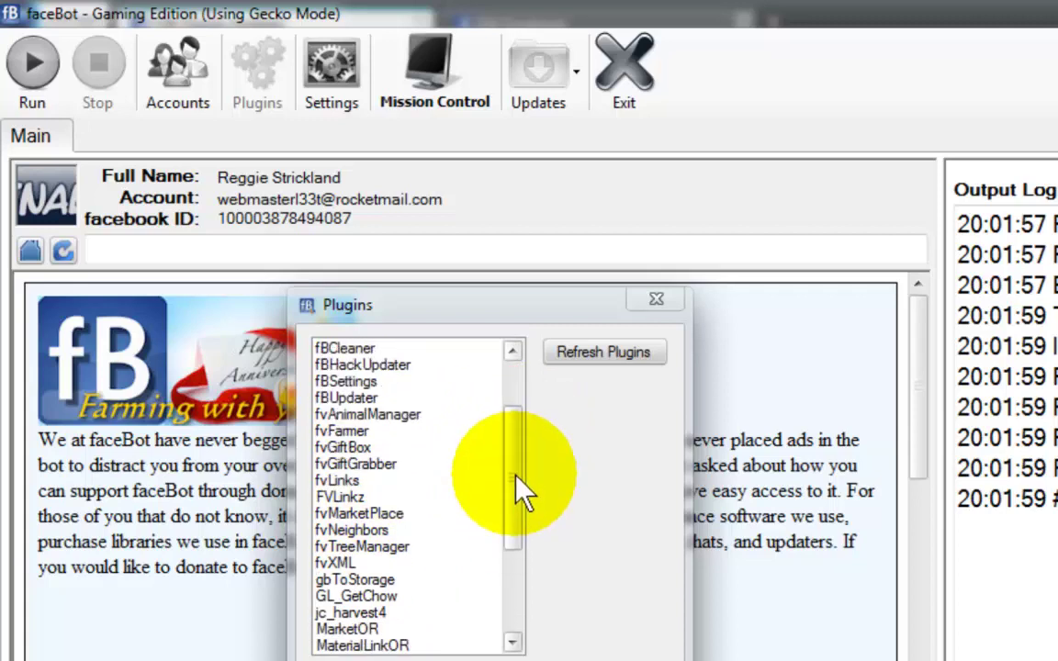
pyautogui.doubleClick(345, 381)
pyautogui.click(656, 299)
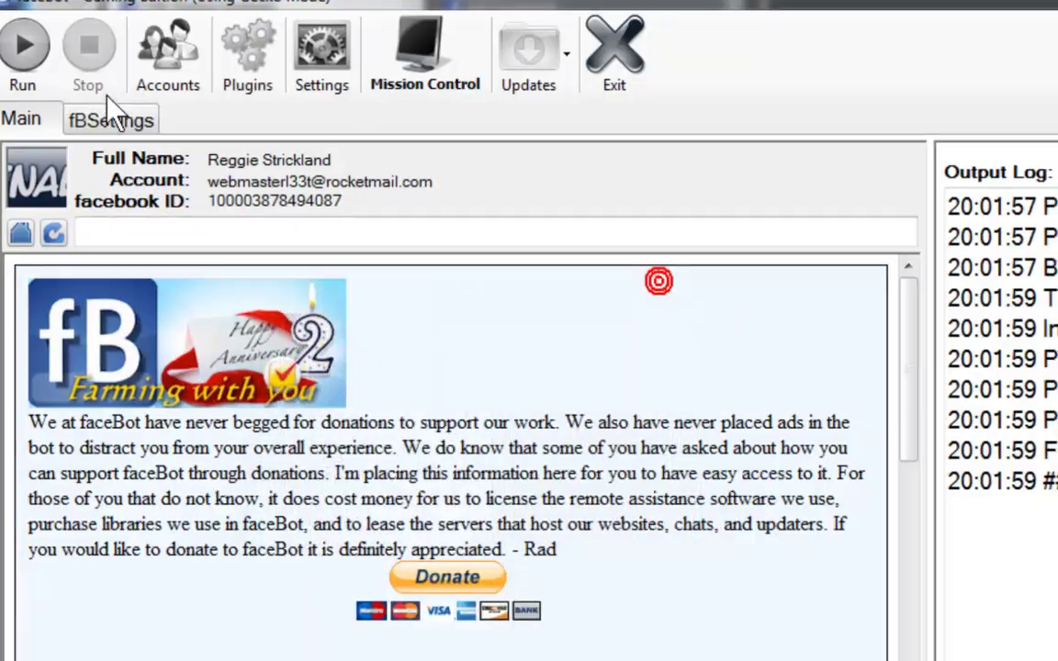
pyautogui.click(108, 118)
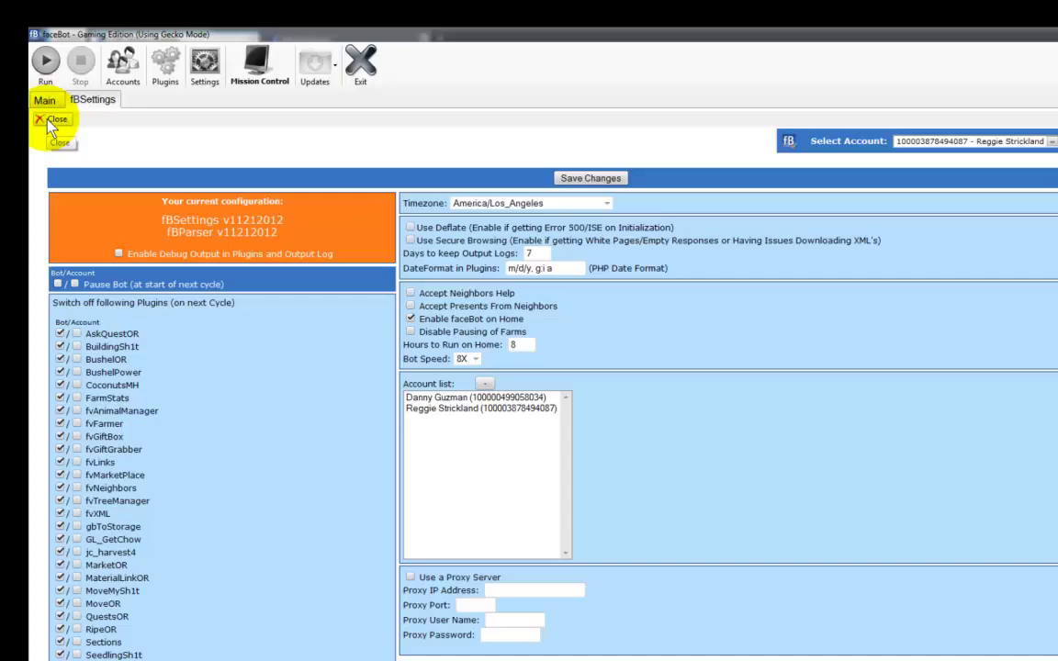
pyautogui.click(50, 120)
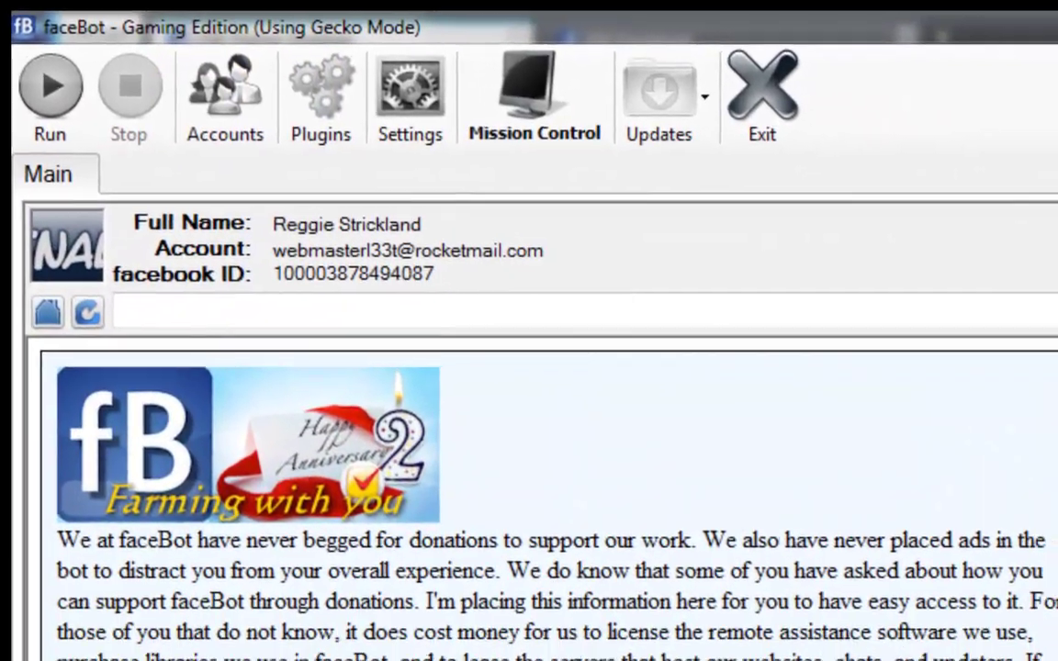
# Switch to the NoteTab Pro notes and copy the second dummy account's e-mail address.
pyautogui.hotkey('alt', 'Tab')
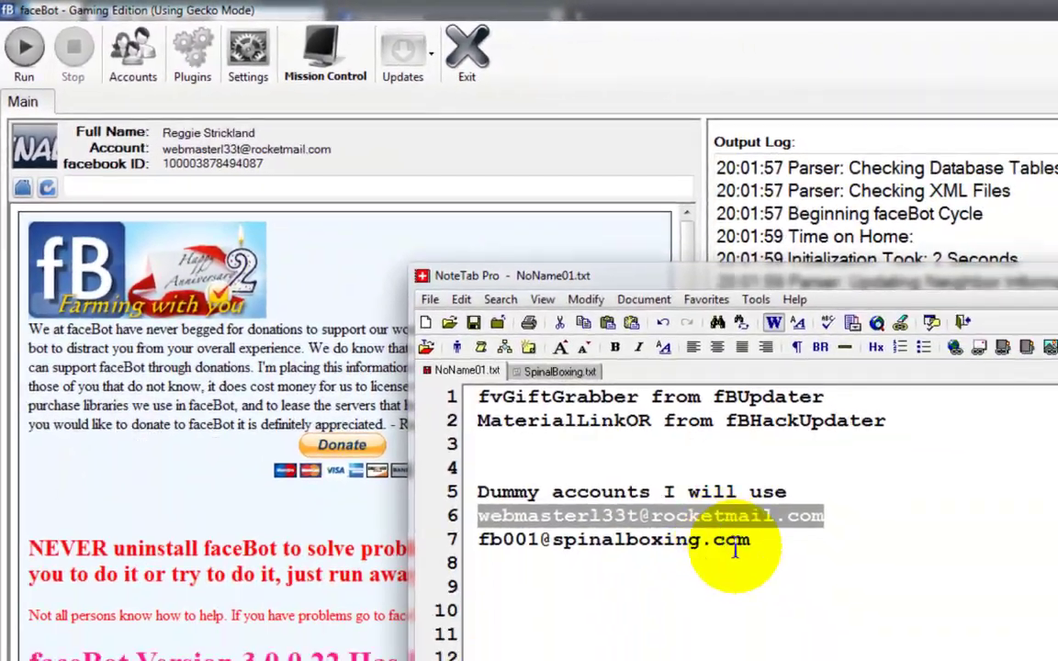
pyautogui.moveTo(941, 650); pyautogui.dragTo(575, 648)
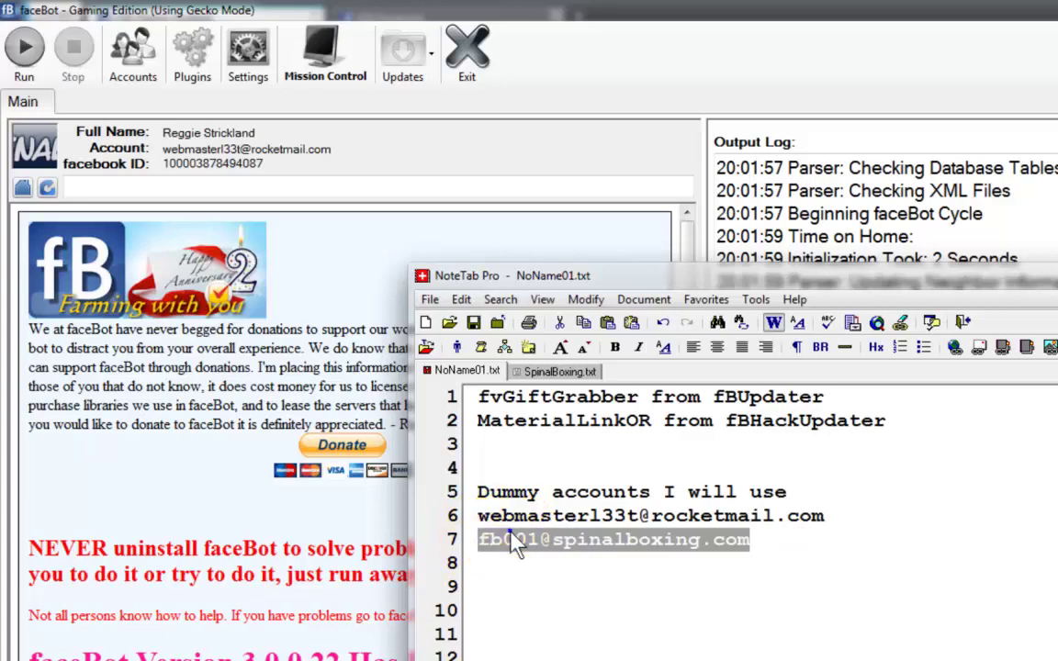
pyautogui.rightClick(514, 544)
pyautogui.click(548, 640)
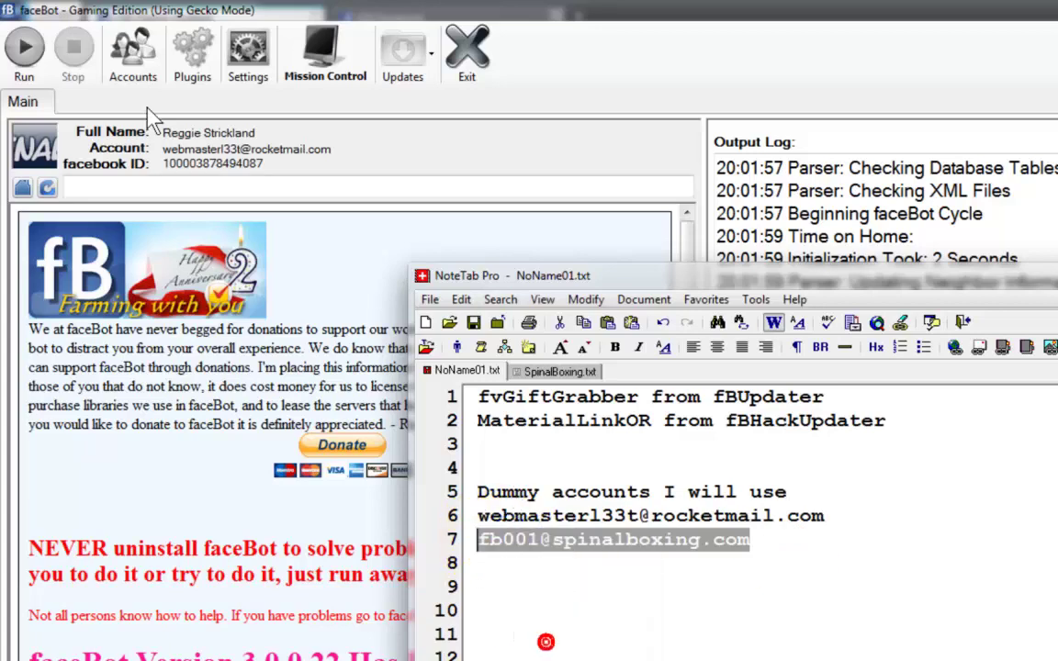
# Add the second dummy account to the facebook Accounts list with its e-mail and password, and close the list.
pyautogui.click(134, 55)
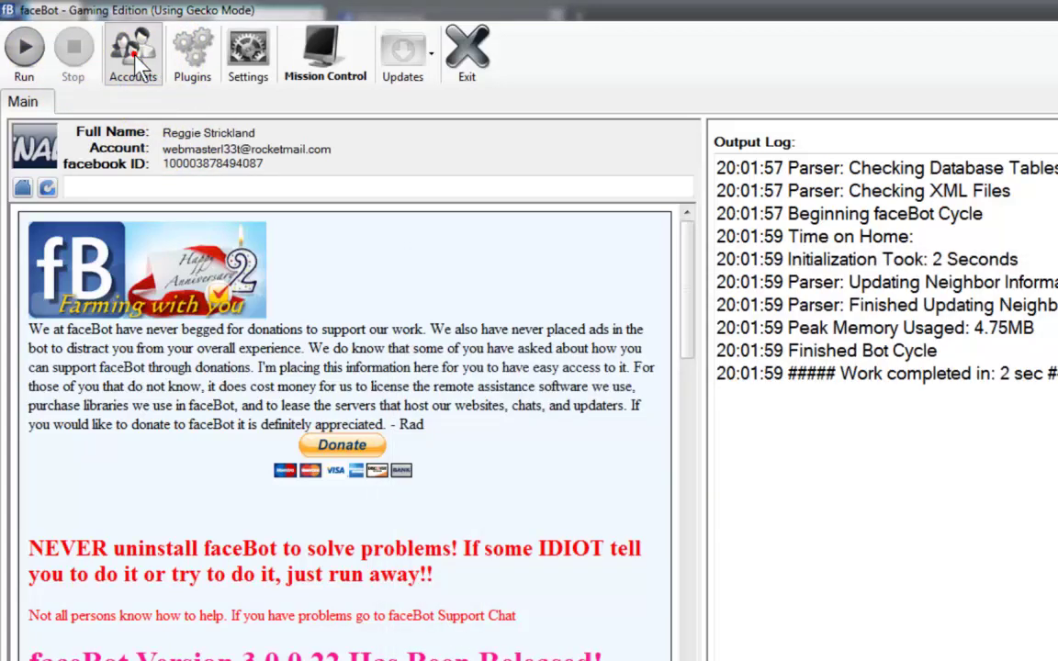
pyautogui.click(133, 55)
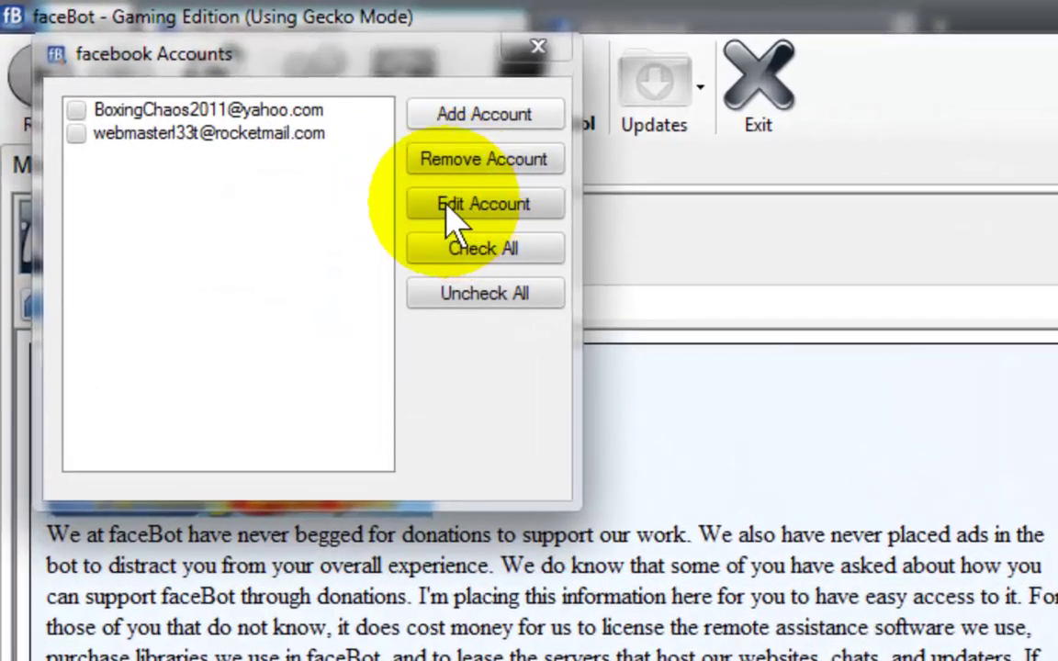
pyautogui.click(467, 117)
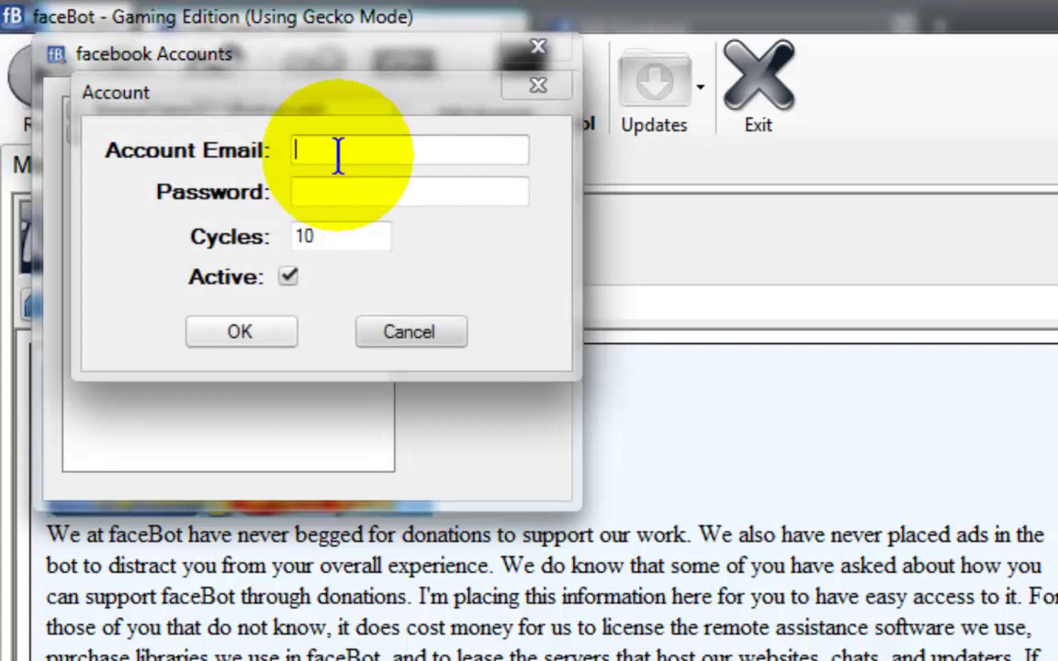
pyautogui.rightClick(338, 154)
pyautogui.click(454, 292)
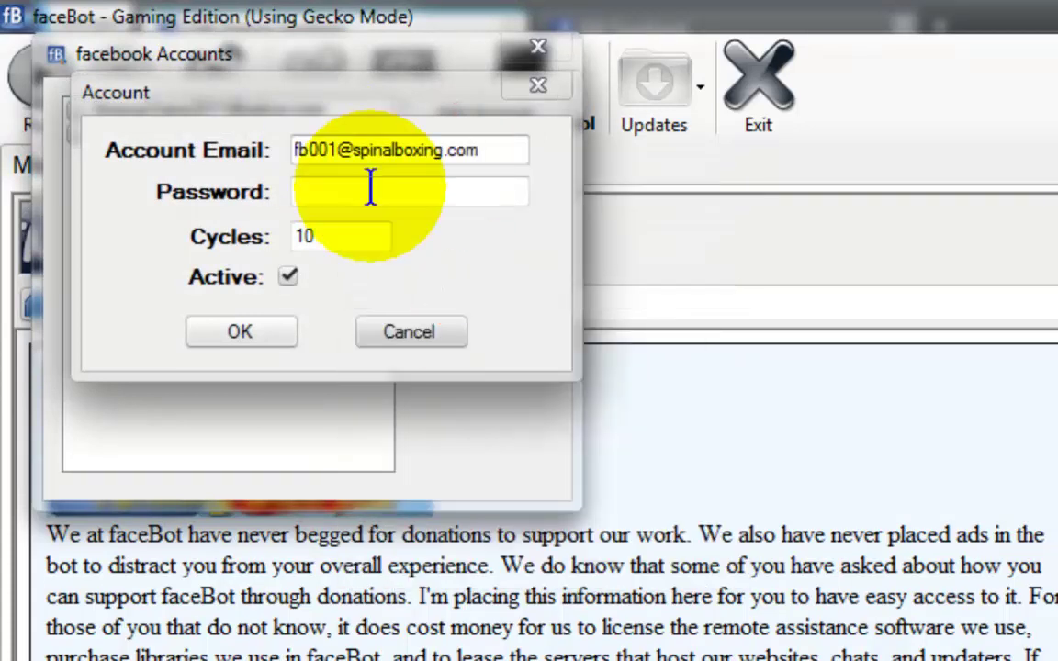
pyautogui.click(370, 190)
pyautogui.write('p')
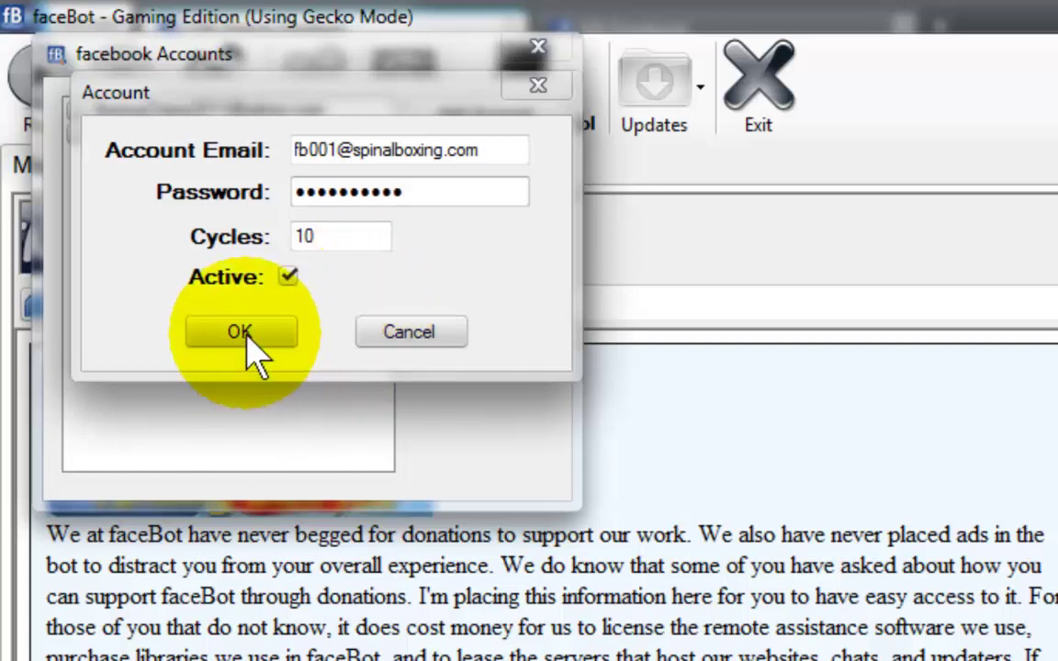
pyautogui.click(290, 333)
pyautogui.click(538, 45)
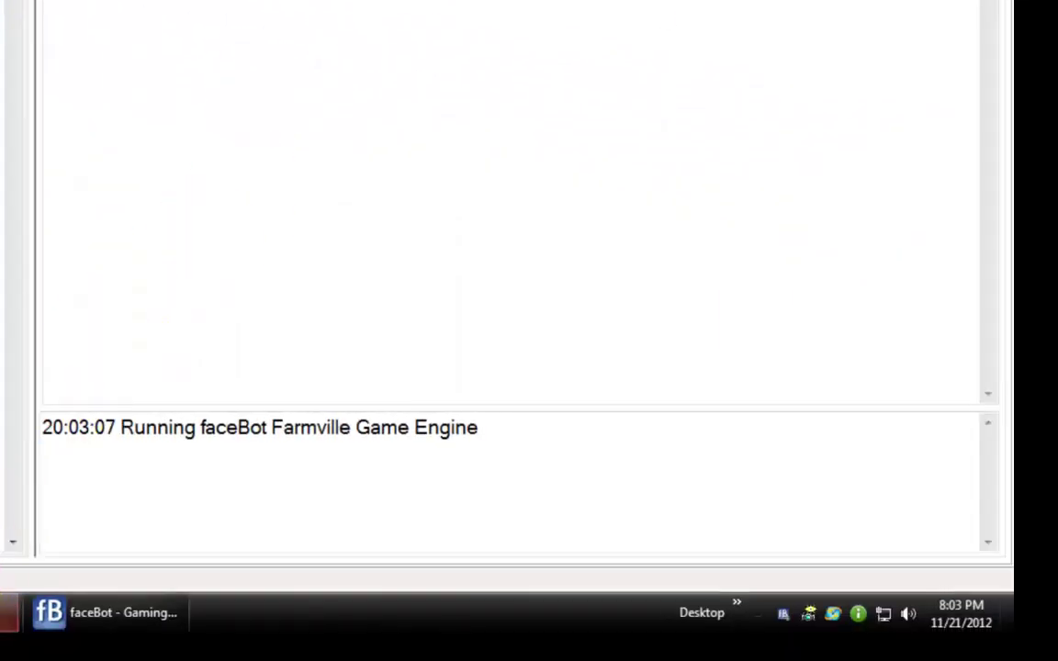
# Run the bot for one cycle with the second dummy account, stopping it when finished.
pyautogui.click(833, 612)
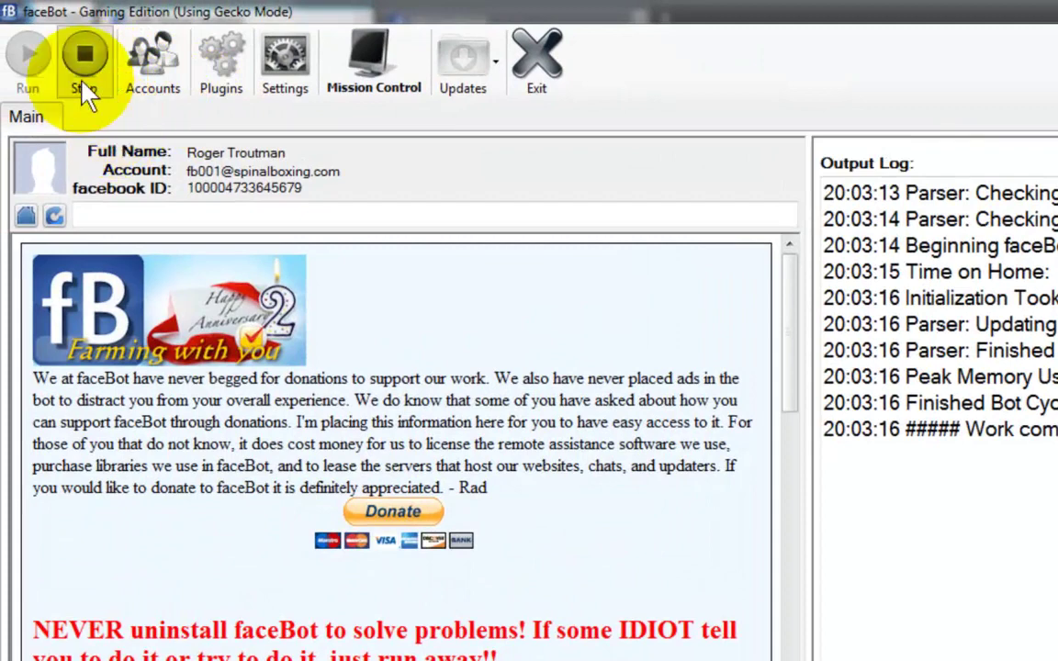
pyautogui.click(84, 92)
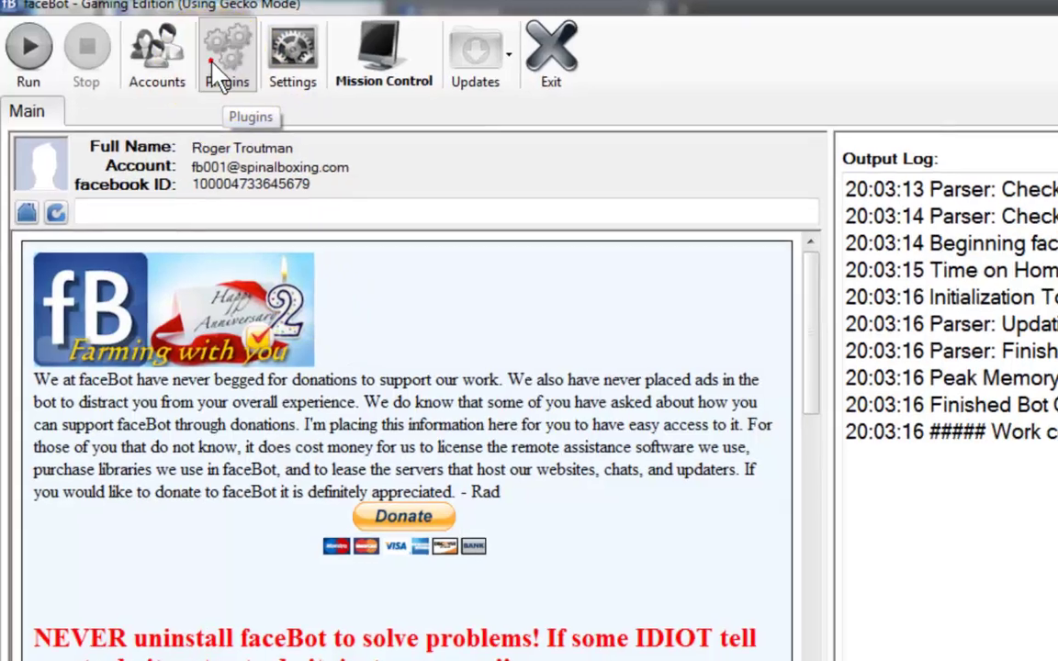
# Open the fBSettings, fvGiftGrabber and MaterialLinkOR plugins and close the Plugins list.
pyautogui.click(217, 74)
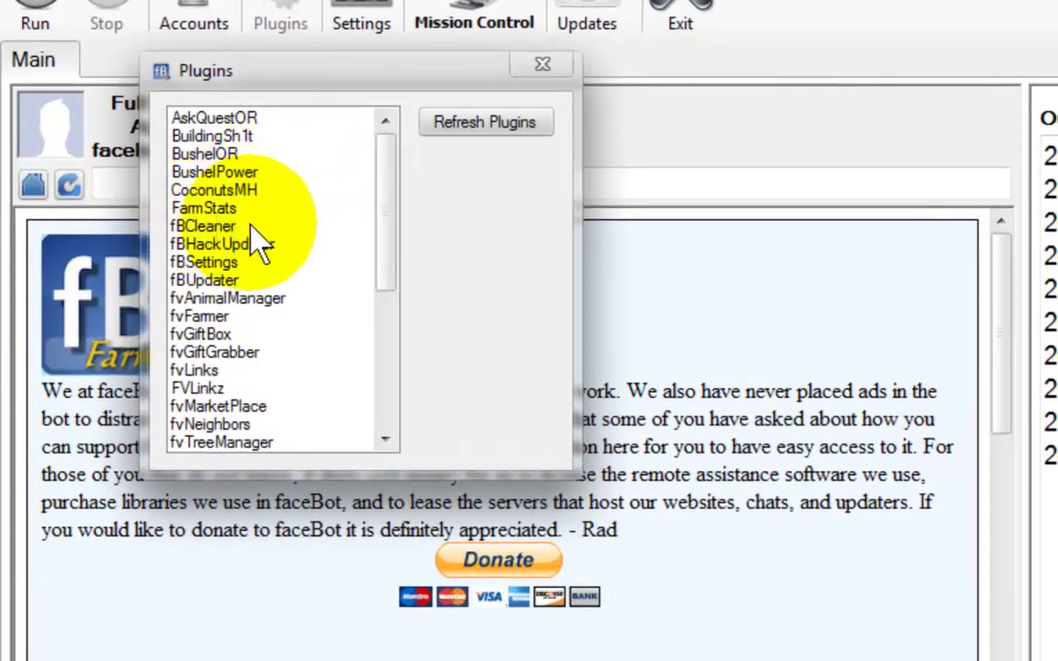
pyautogui.click(198, 263)
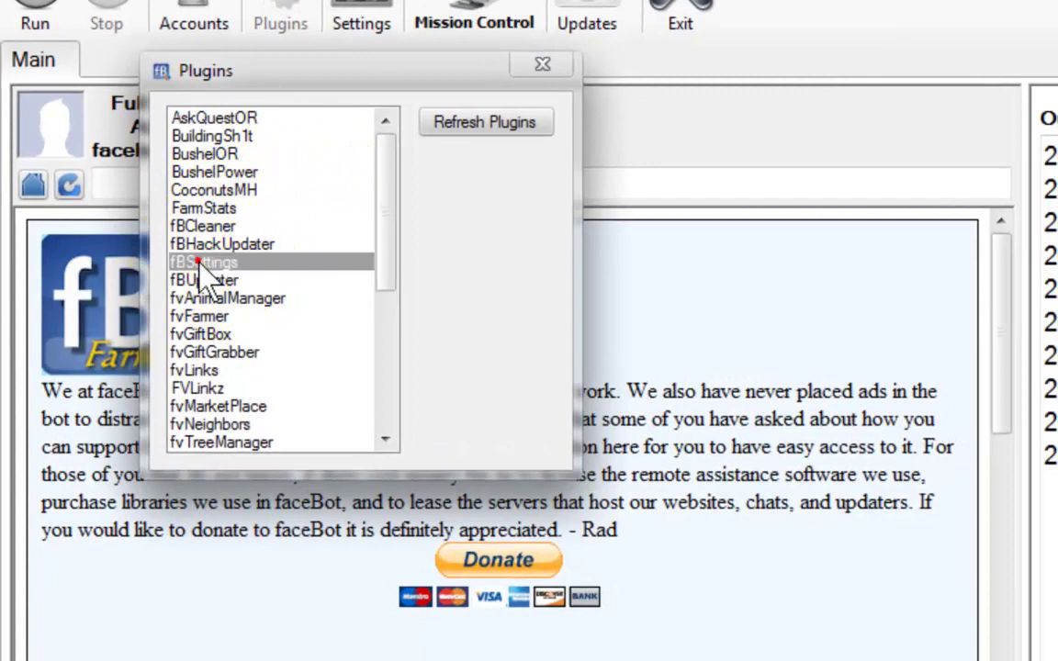
pyautogui.doubleClick(198, 263)
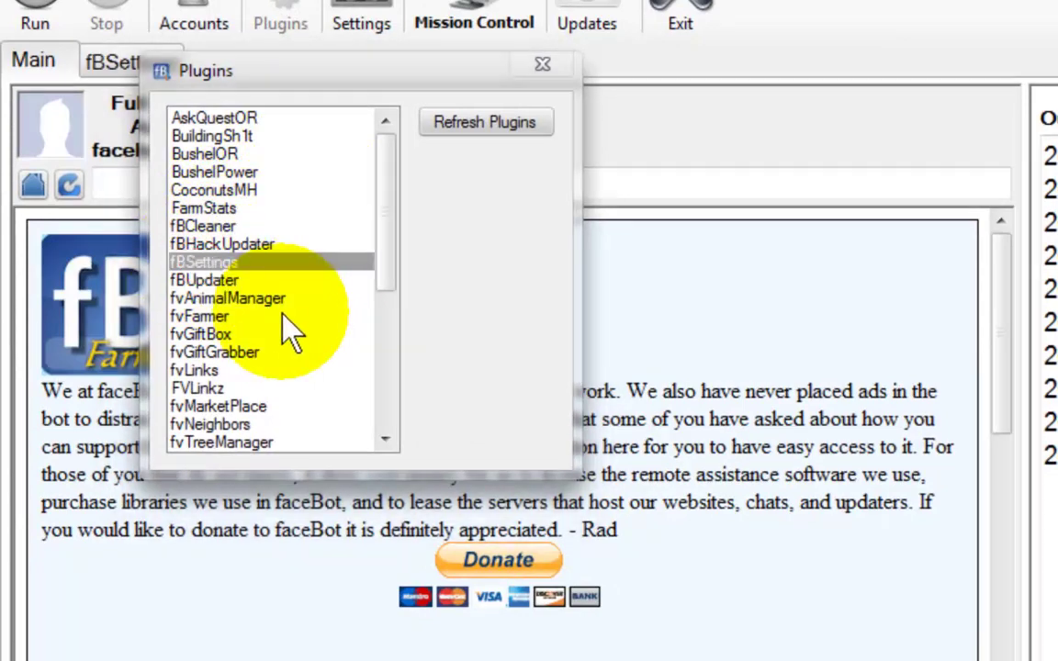
pyautogui.doubleClick(214, 353)
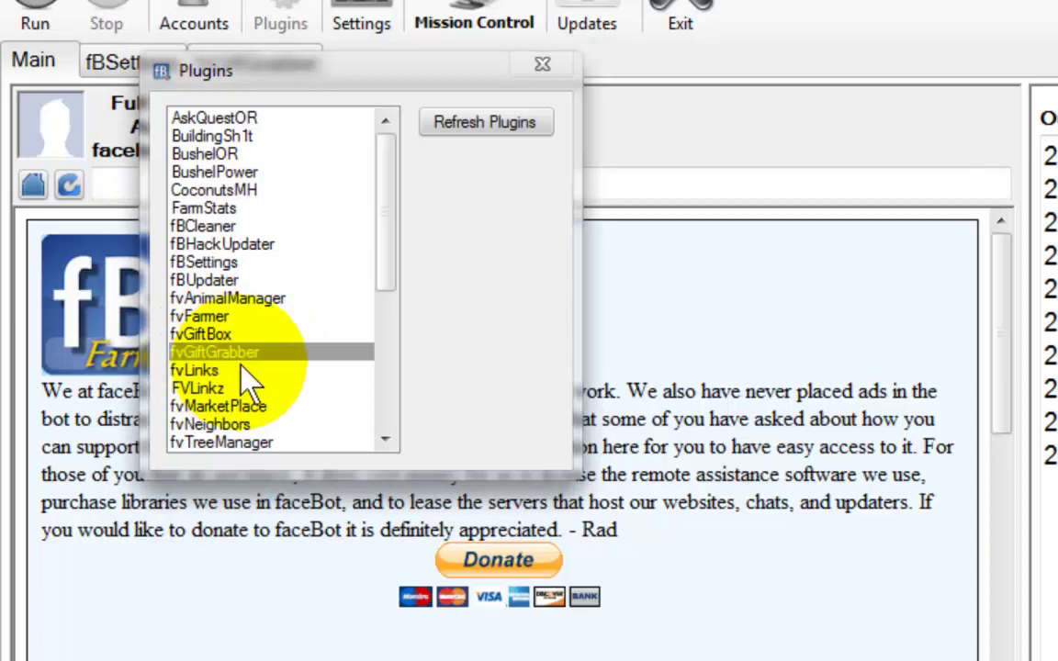
pyautogui.moveTo(377, 235); pyautogui.dragTo(390, 344)
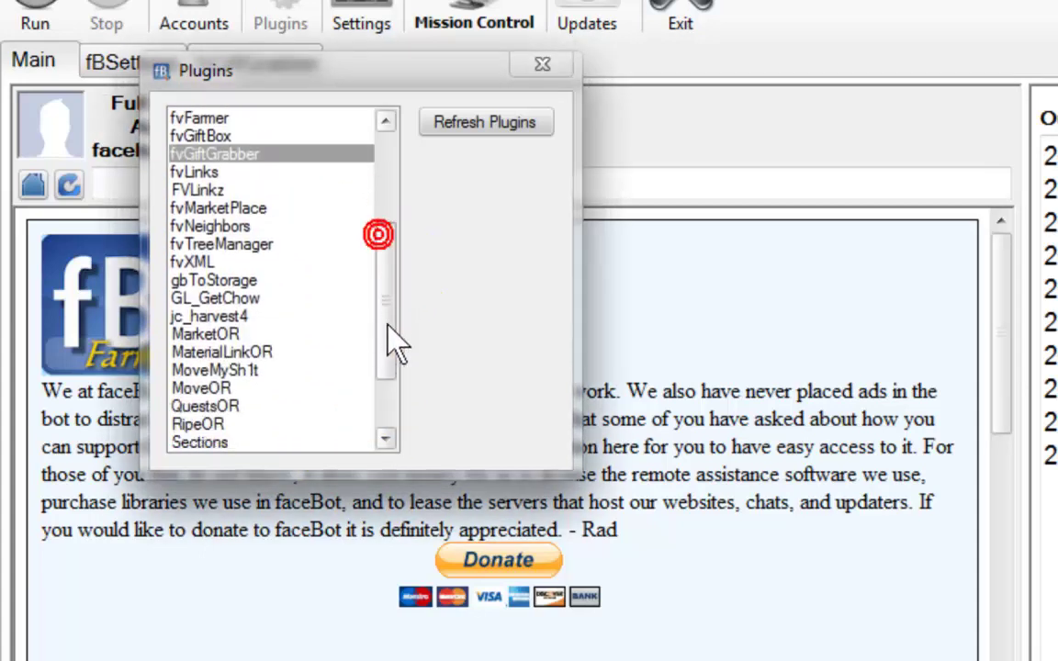
pyautogui.doubleClick(268, 352)
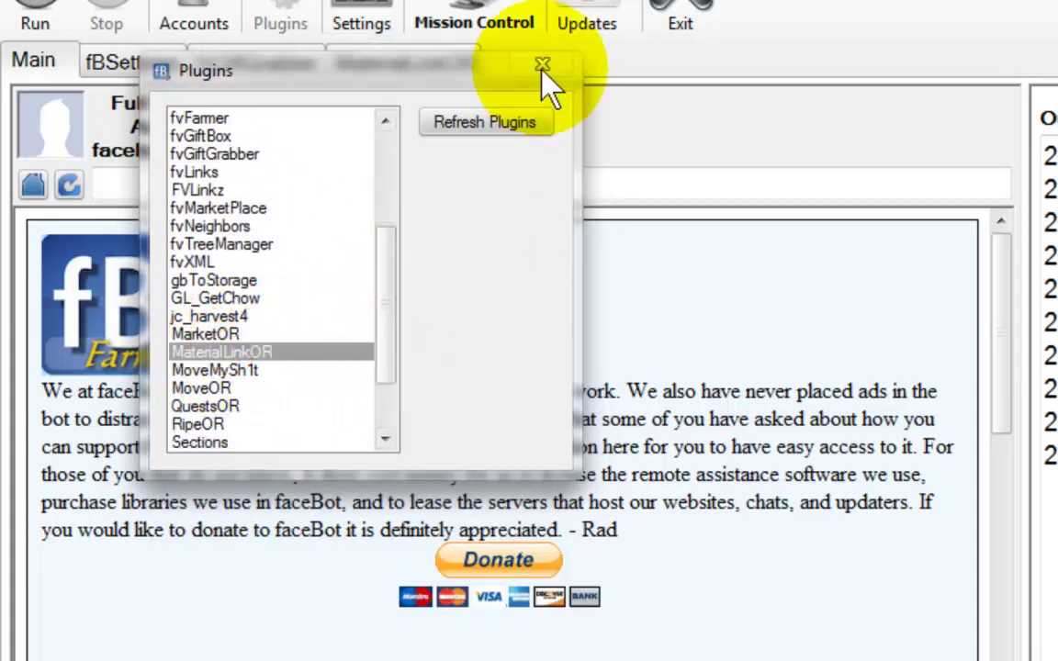
pyautogui.click(542, 68)
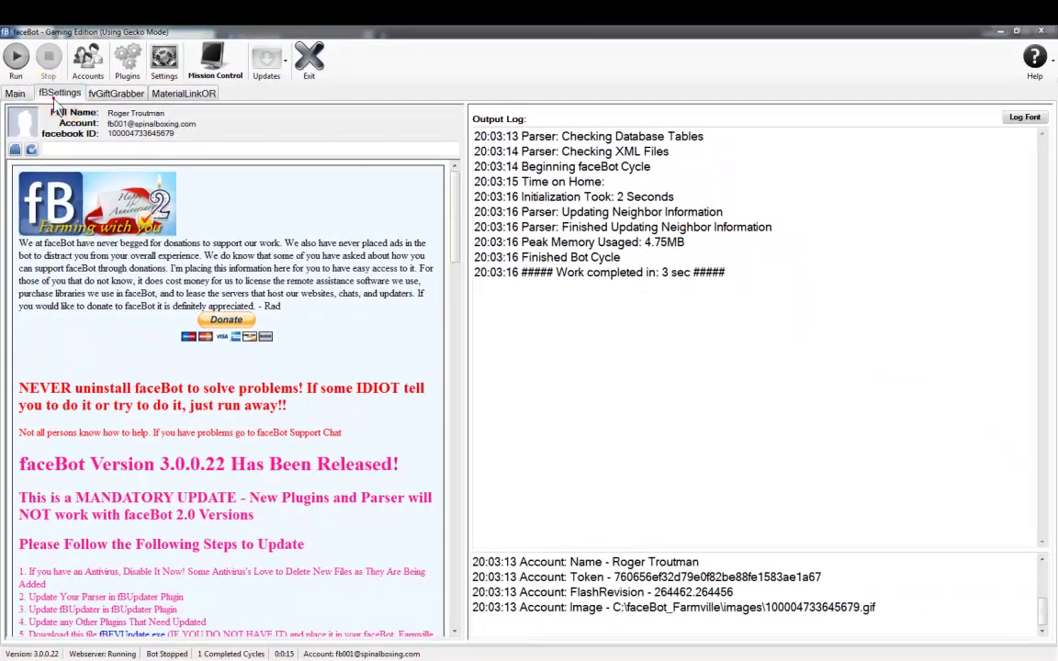
# Review the second dummy account's fBSettings, switch that page to the original account, and check fvGiftGrabber's account selector.
pyautogui.click(52, 95)
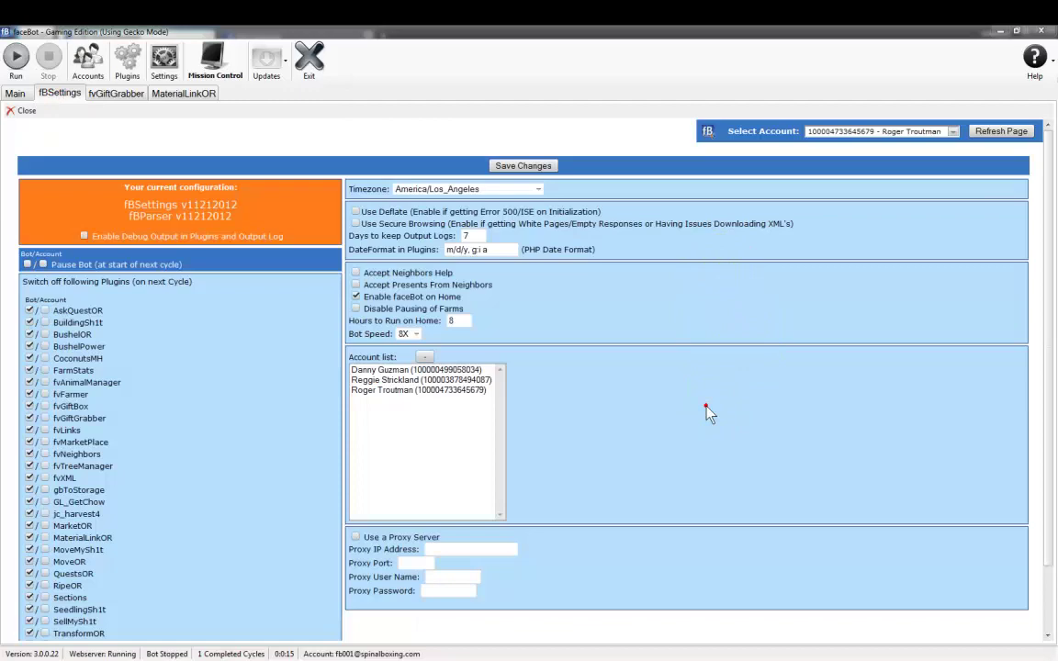
pyautogui.scroll(-2, 703, 338)
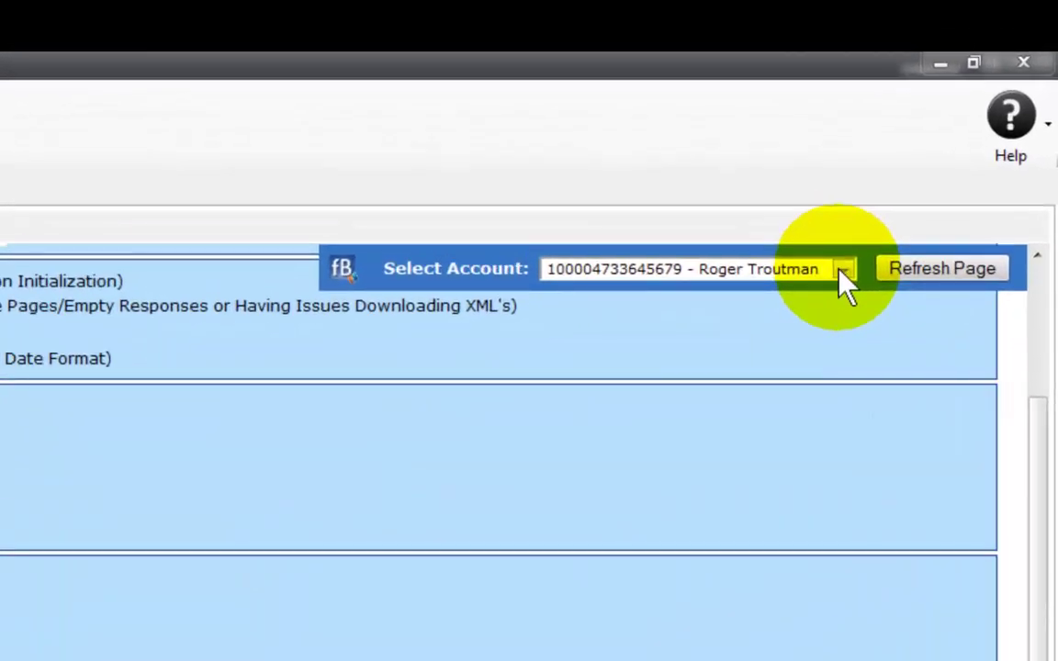
pyautogui.click(840, 272)
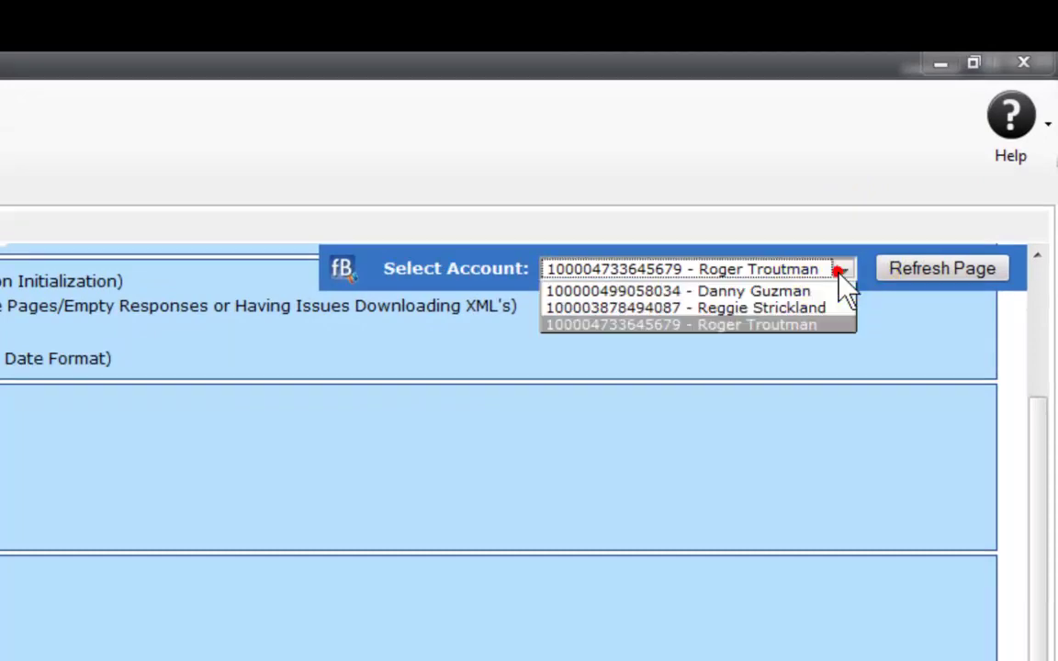
pyautogui.click(775, 292)
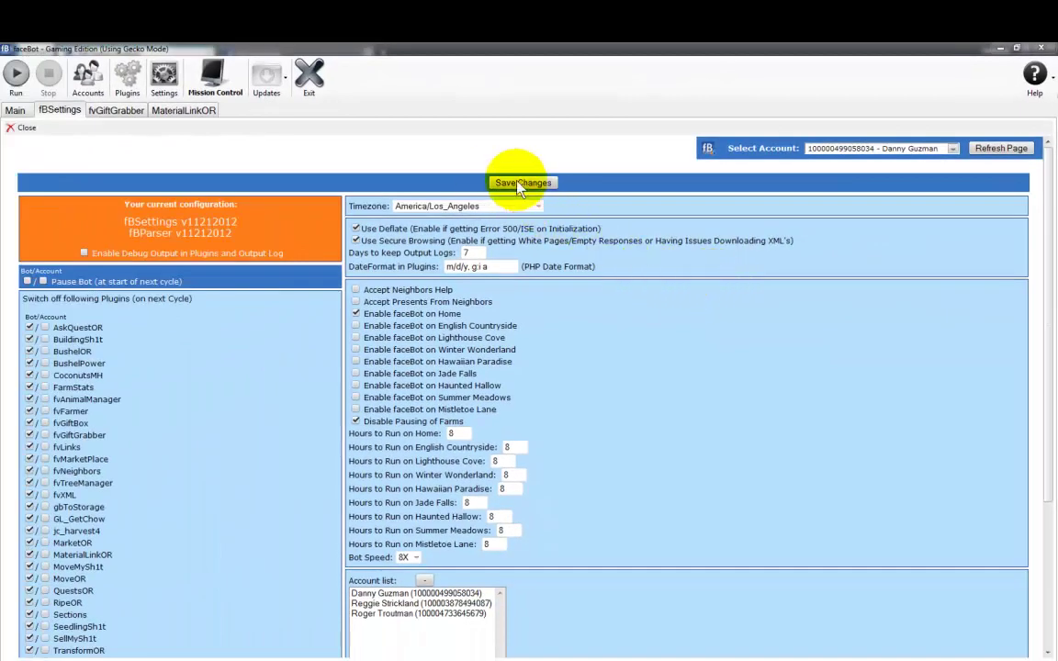
pyautogui.click(112, 111)
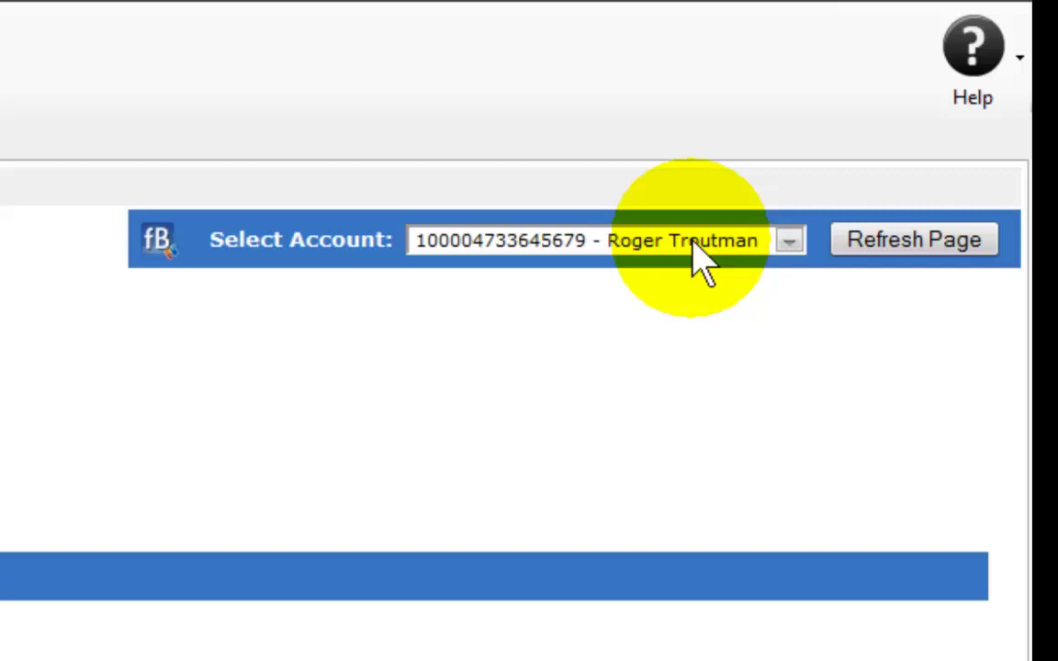
pyautogui.click(792, 243)
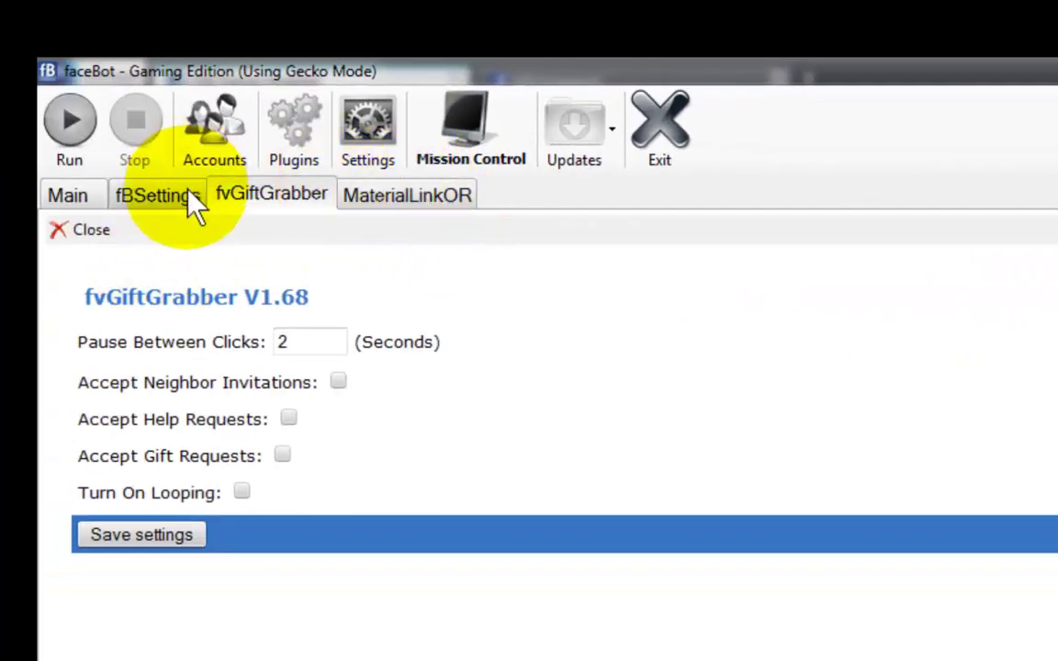
# Activate all accounts in the facebook Accounts list and close it.
pyautogui.click(211, 133)
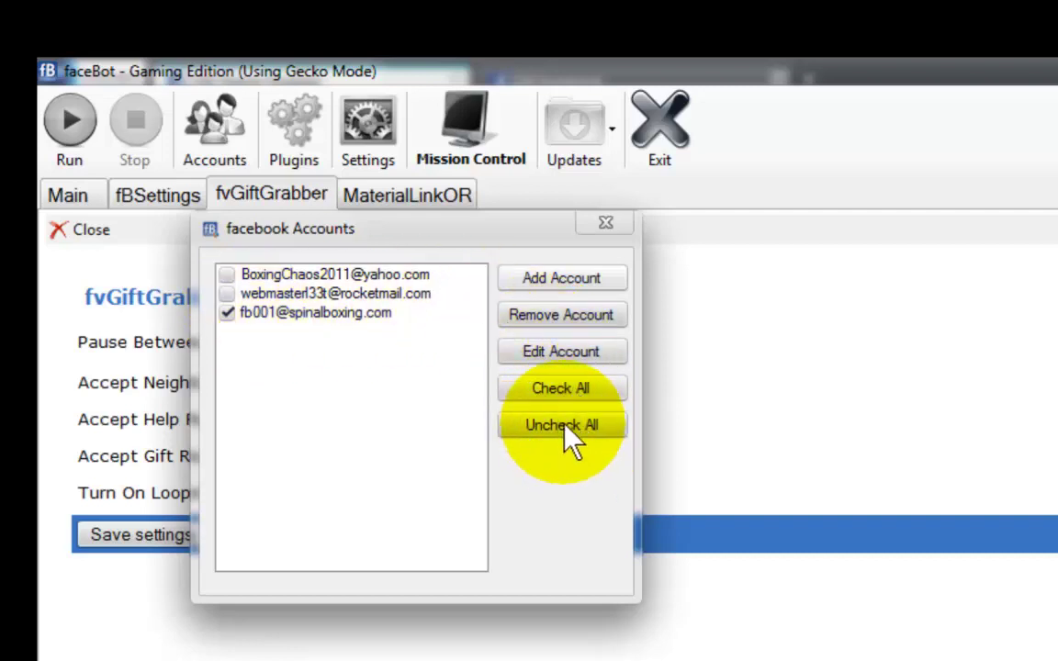
pyautogui.click(537, 387)
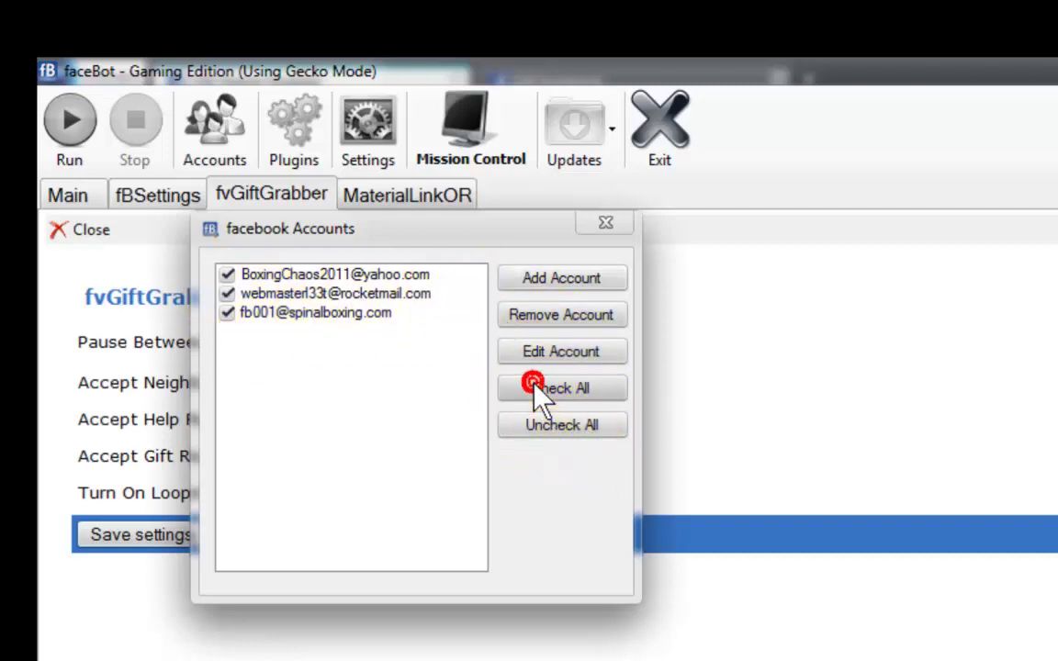
pyautogui.click(610, 234)
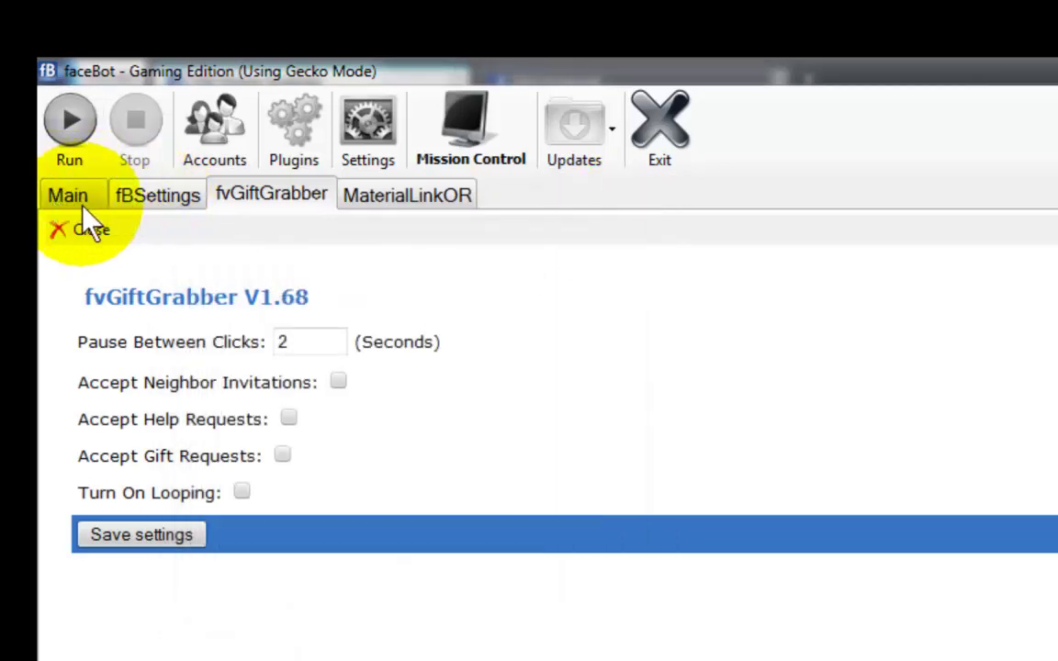
# Return to the main page and start a bot run with all accounts active.
pyautogui.click(72, 196)
pyautogui.click(70, 126)
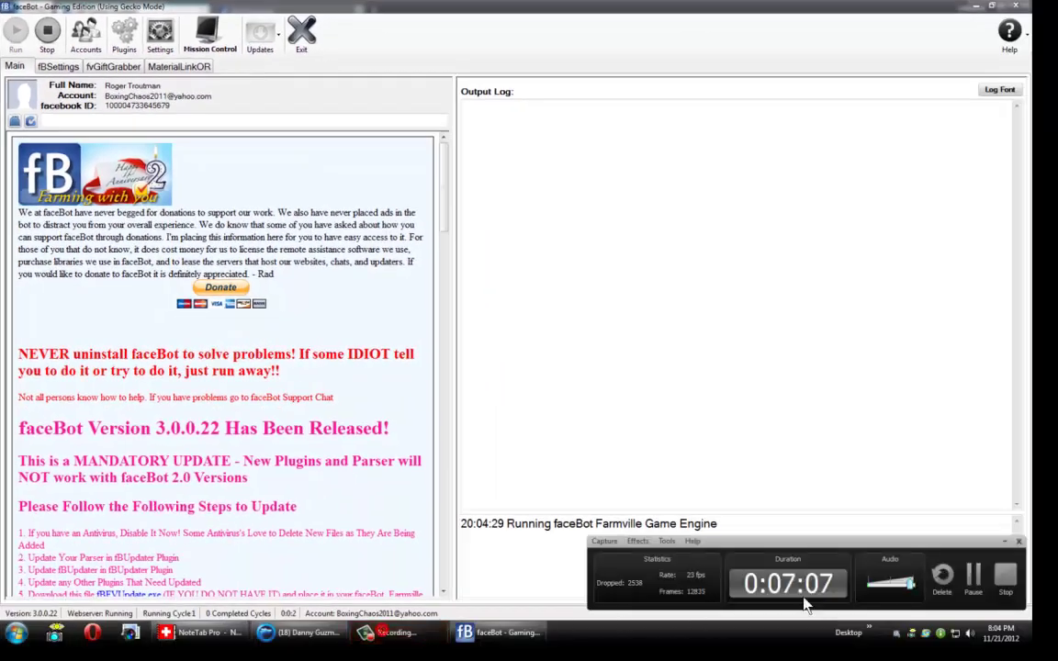
pyautogui.click(976, 575)
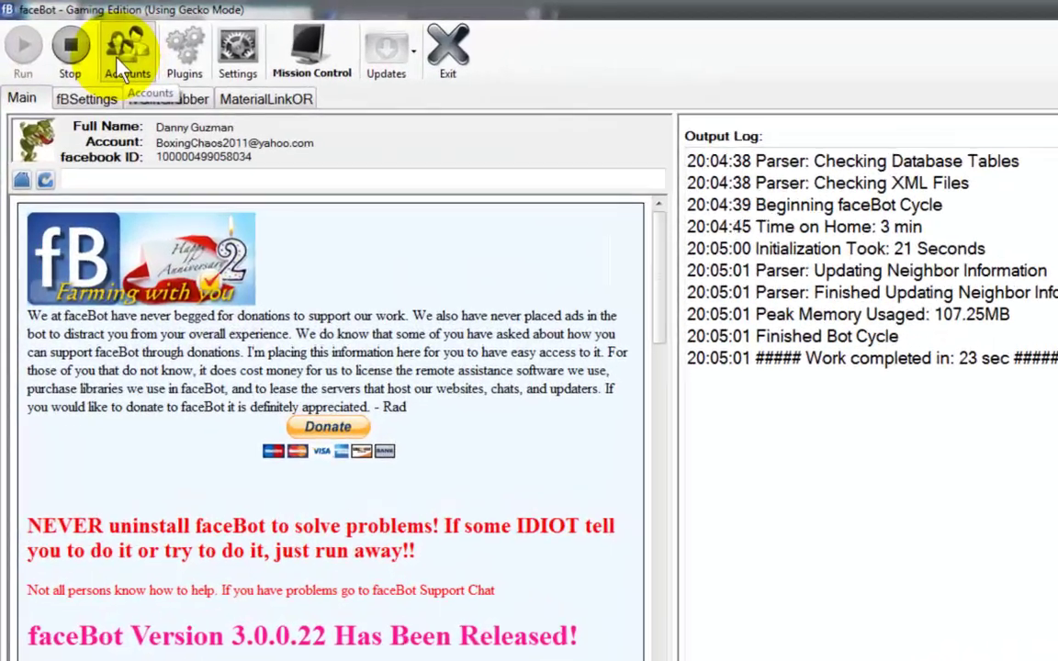
# Deactivate all accounts, reactivate only the original Yahoo account in its account settings, and close the facebook Accounts list.
pyautogui.click(86, 46)
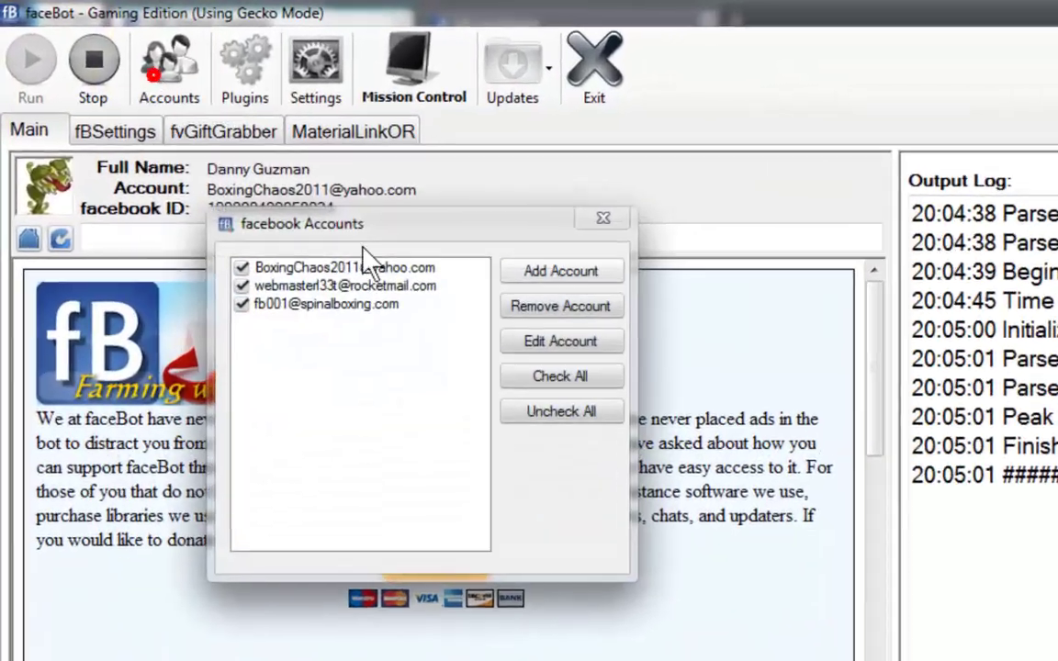
pyautogui.click(568, 414)
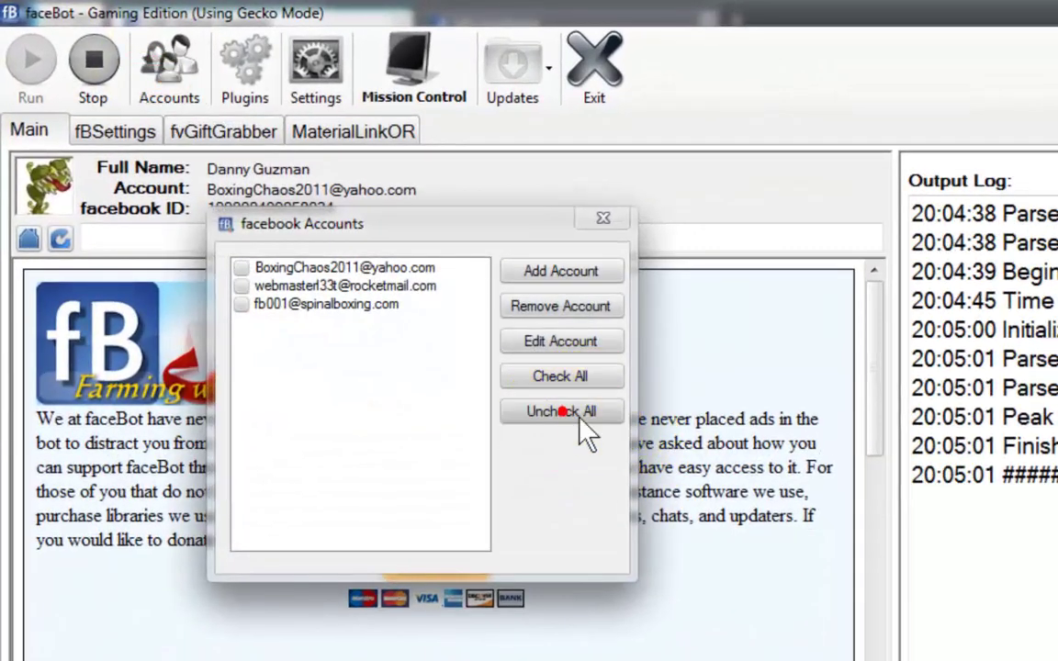
pyautogui.click(268, 270)
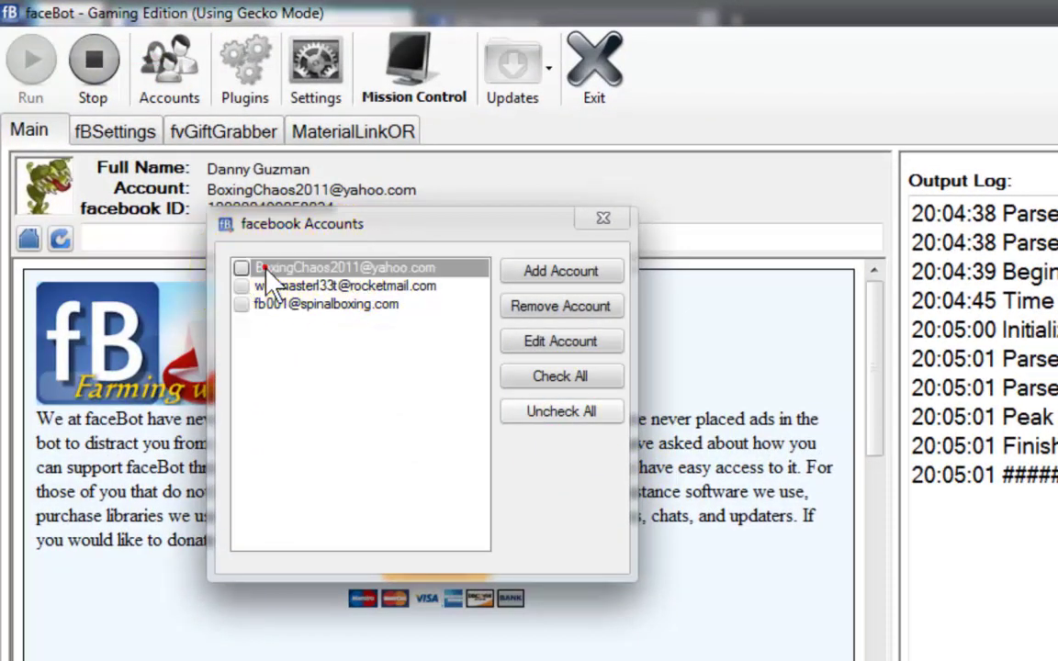
pyautogui.click(558, 341)
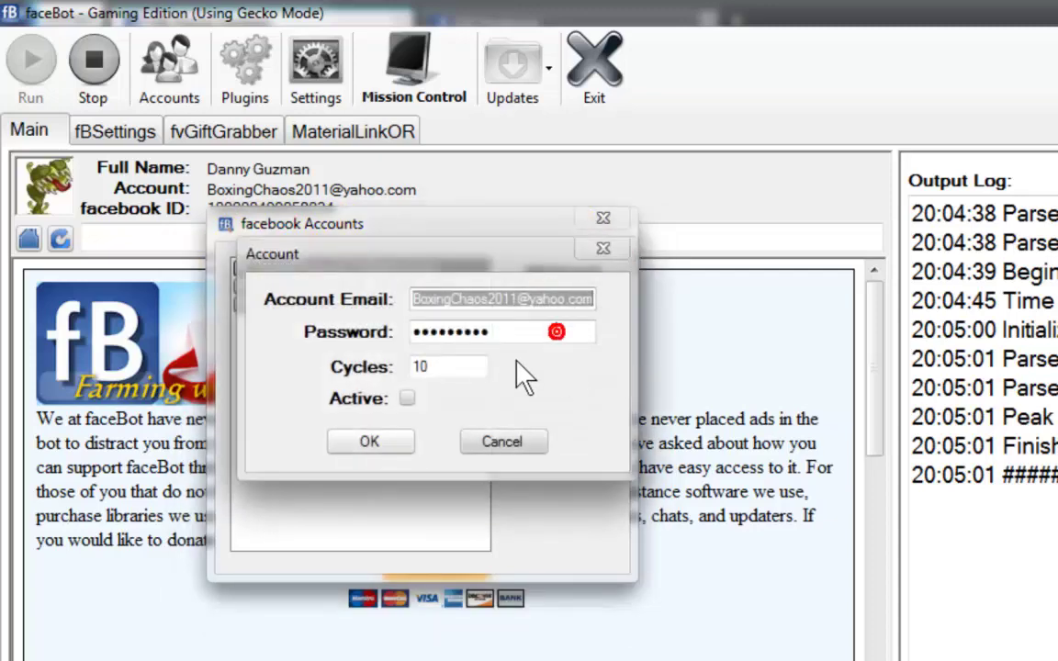
pyautogui.click(407, 398)
pyautogui.click(368, 441)
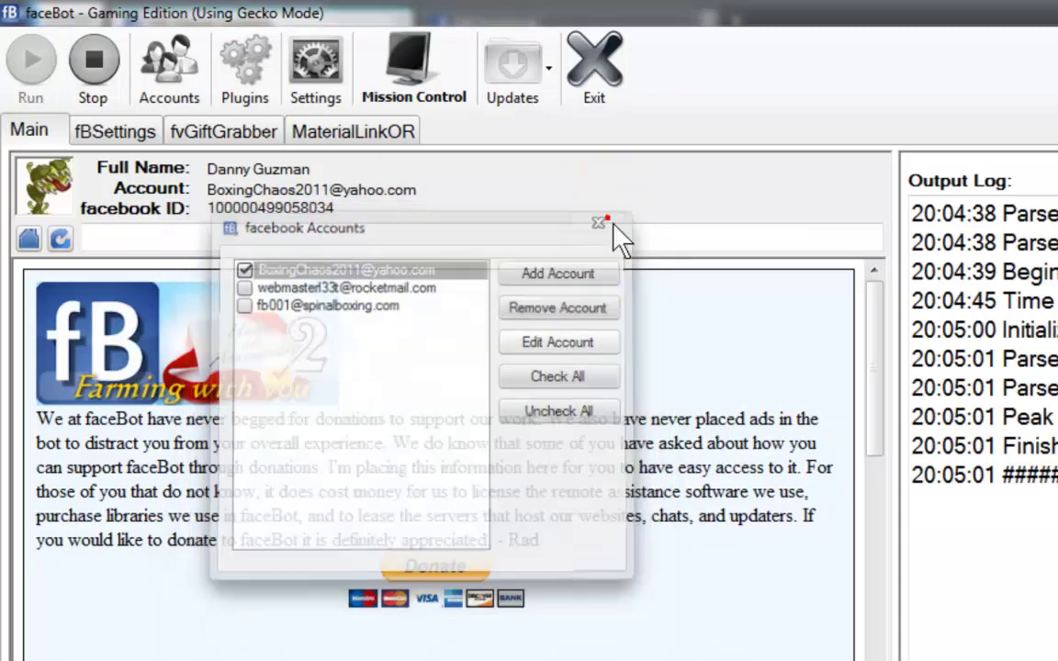
pyautogui.click(604, 219)
# Take fvGiftGrabber and MaterialLinkOR off the bot-wide list of switched-off plugins in fBSettings and save the changes.
pyautogui.click(115, 134)
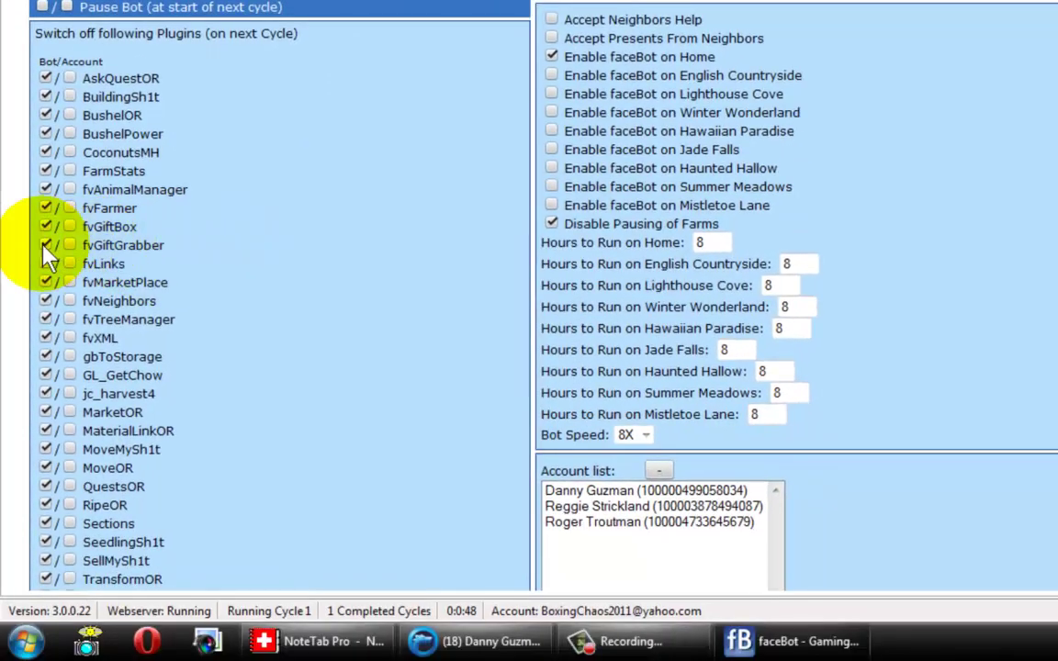
pyautogui.click(44, 292)
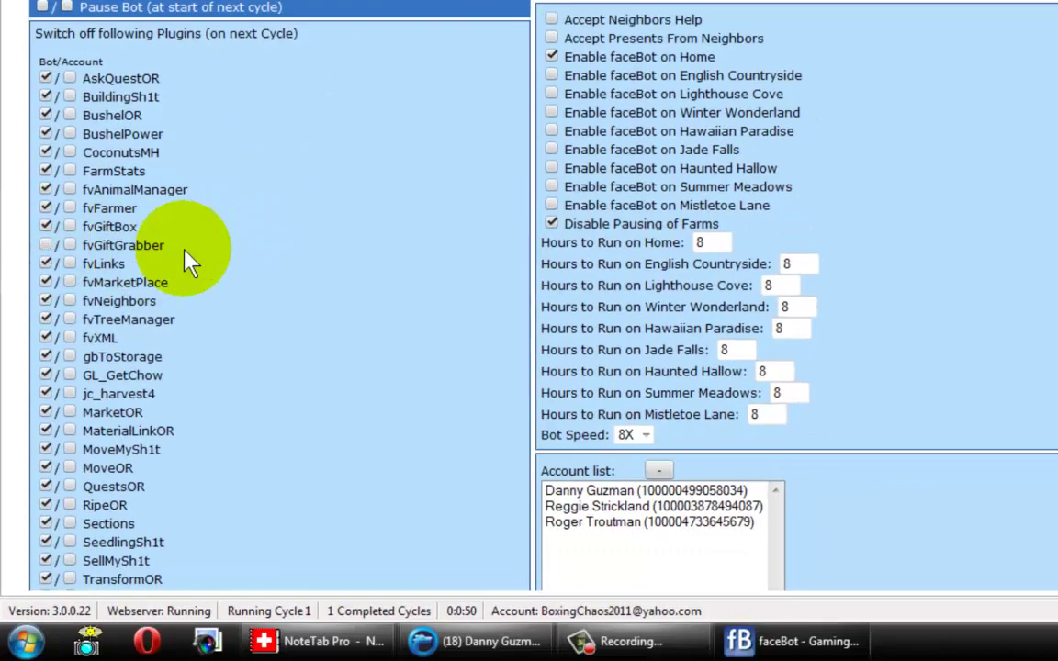
pyautogui.scroll(-3, 303, 237)
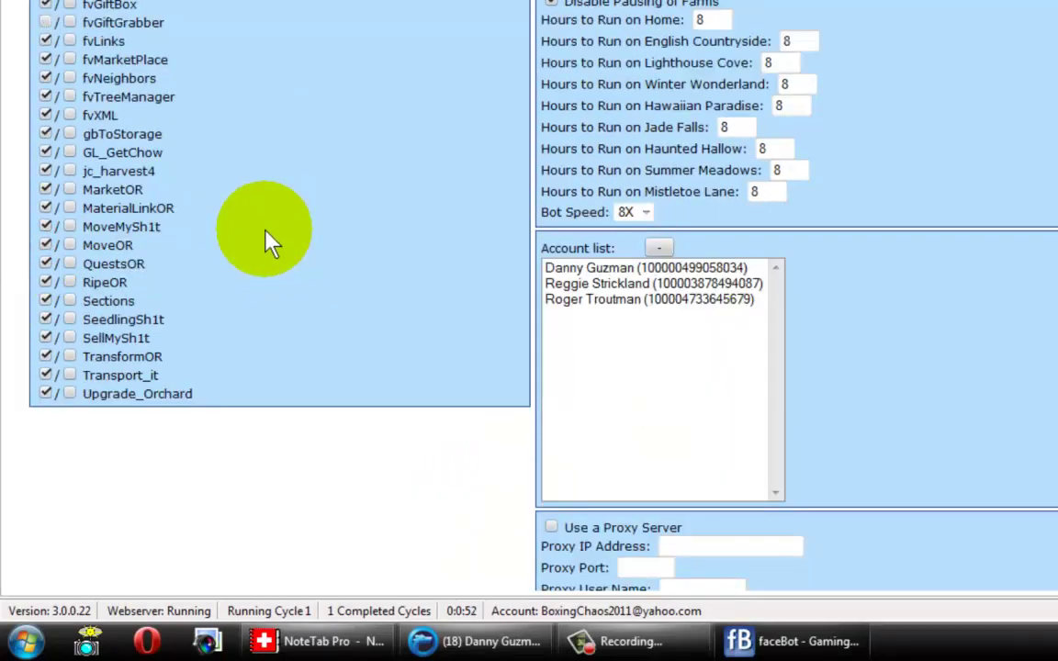
pyautogui.click(46, 208)
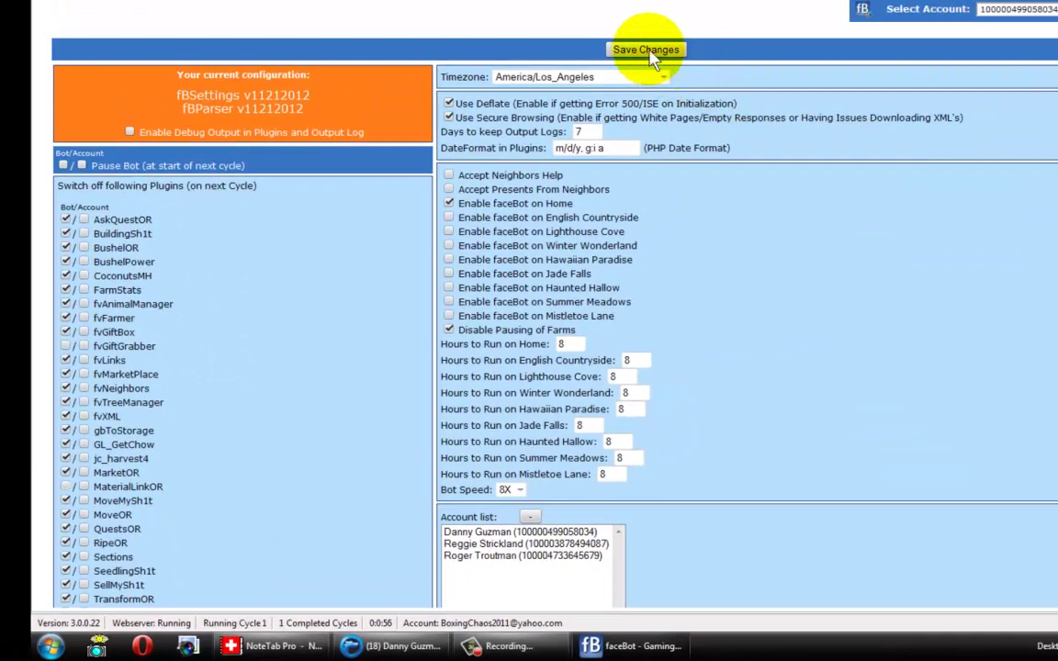
pyautogui.click(648, 51)
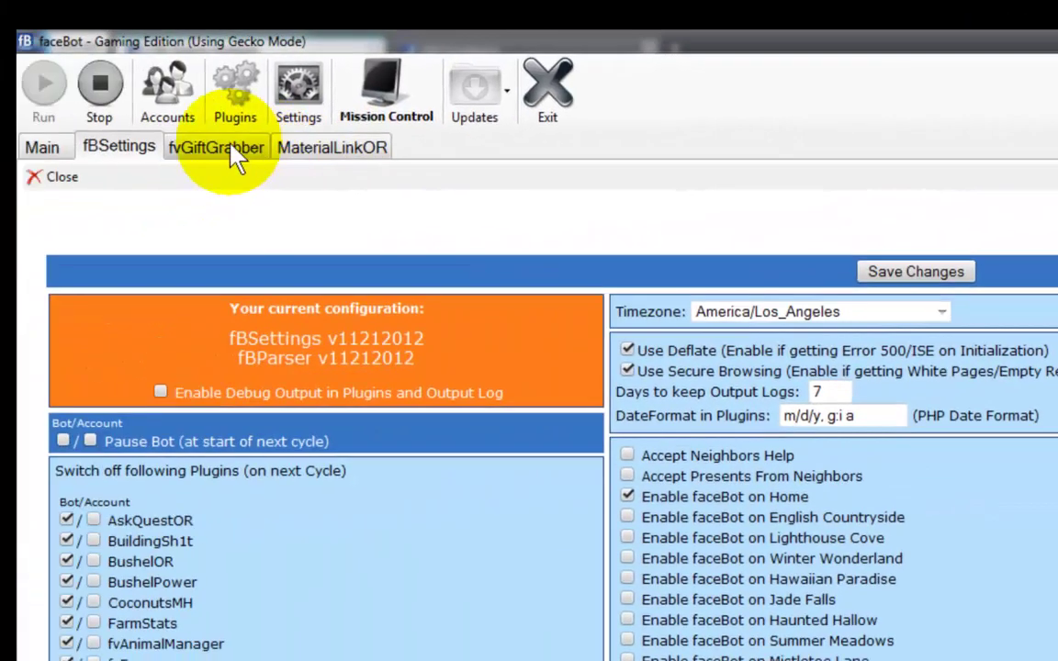
# Enable Accept Help Requests and Accept Gift Requests in fvGiftGrabber for the original account.
pyautogui.click(223, 147)
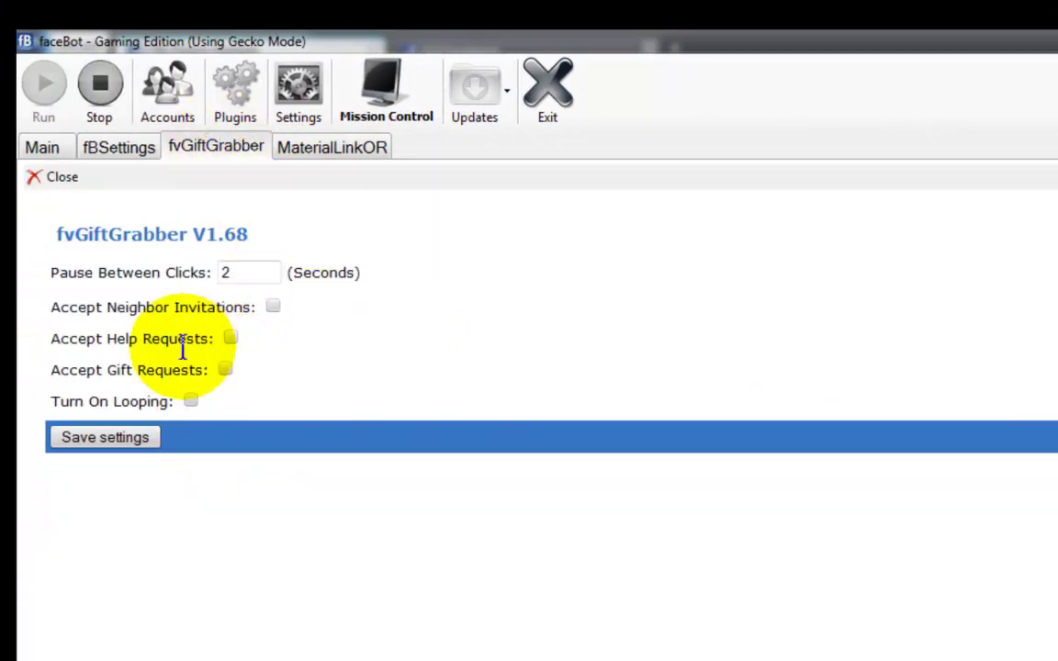
pyautogui.click(230, 337)
pyautogui.click(225, 370)
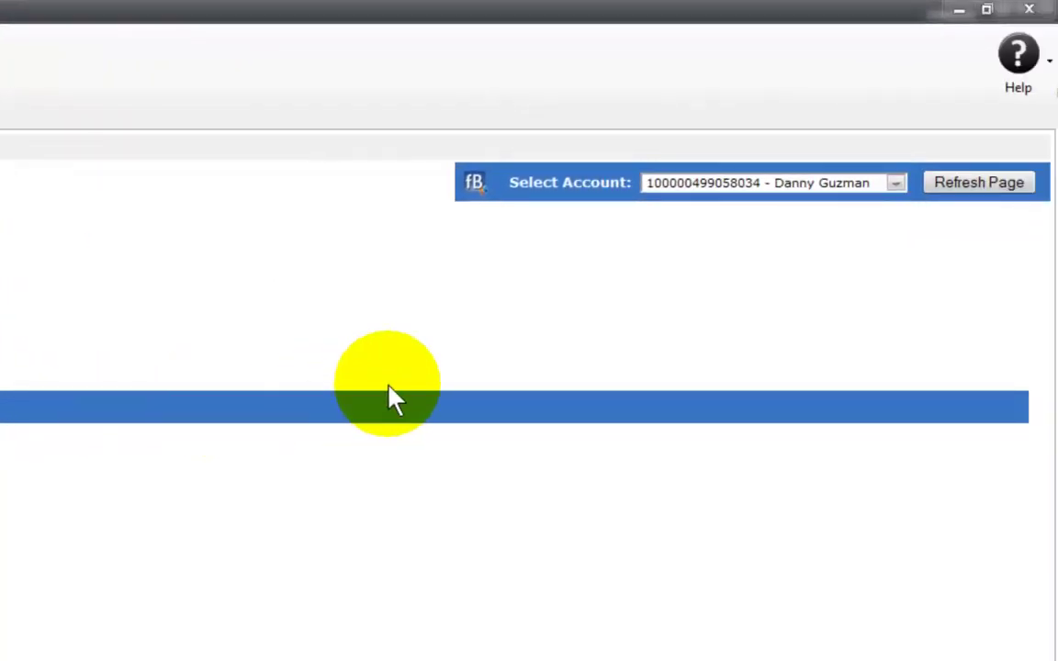
# Go through both dummy accounts in fvGiftGrabber, enabling Accept Help Requests and Accept Gift Requests for the second, and reselect the original account.
pyautogui.click(896, 184)
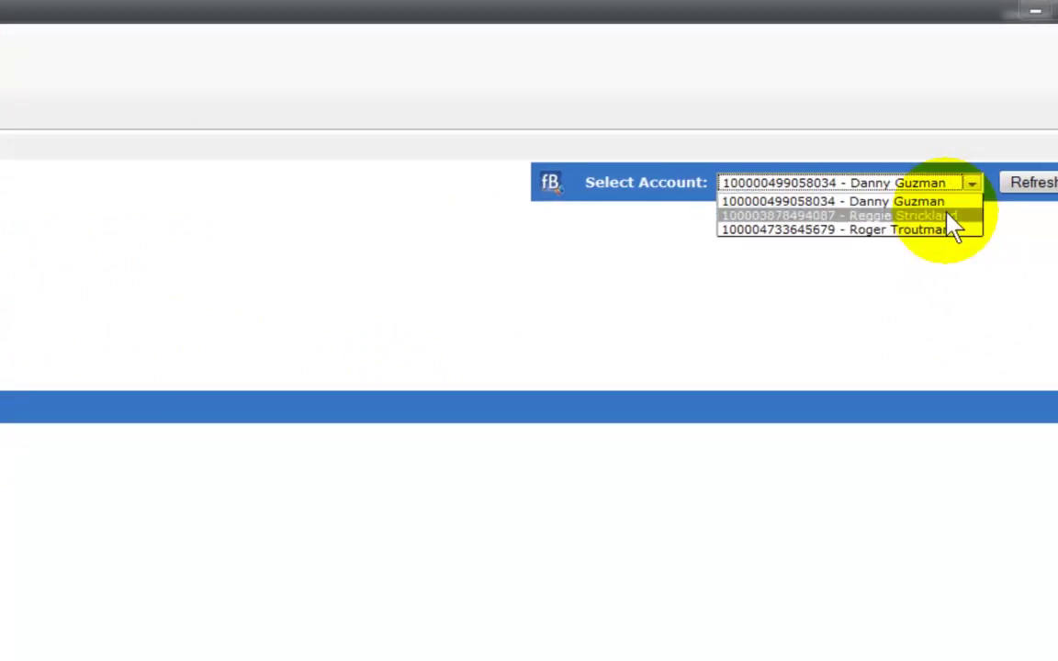
pyautogui.click(877, 215)
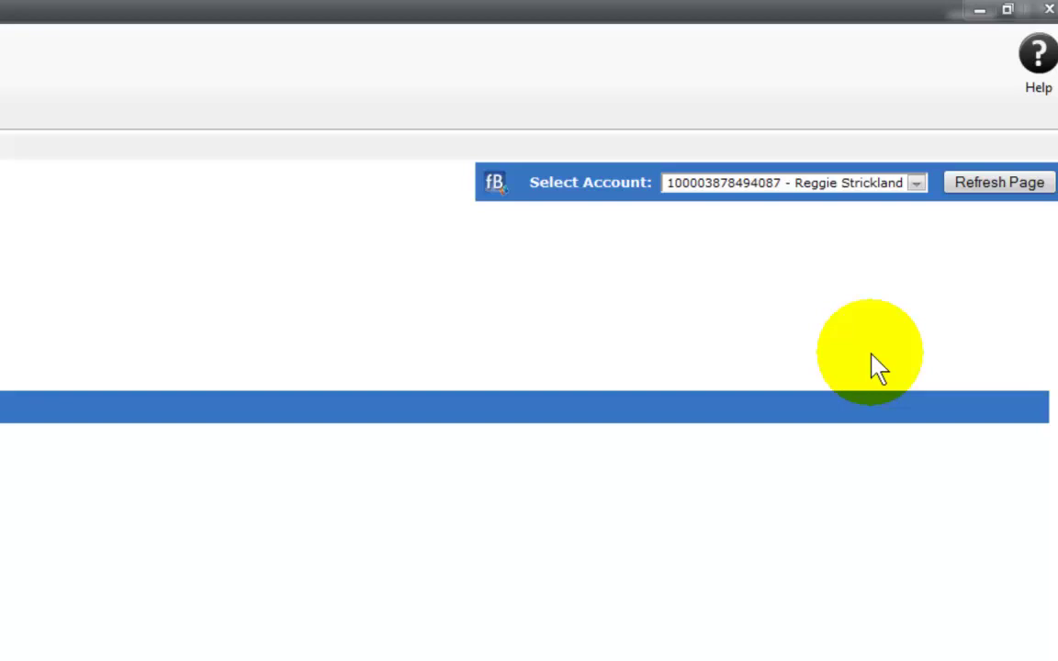
pyautogui.click(918, 182)
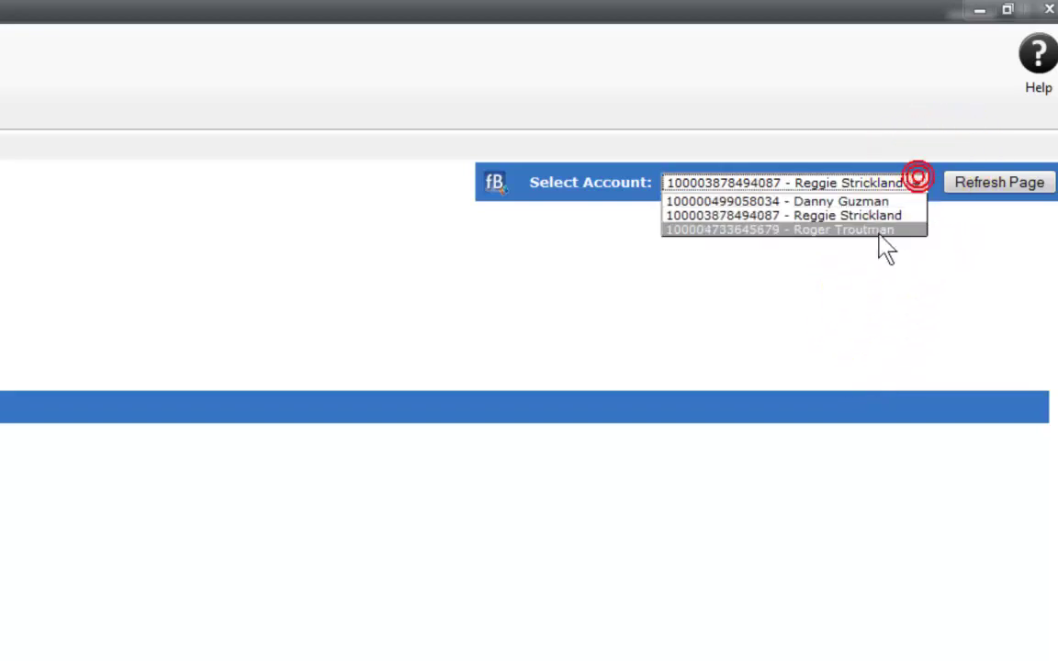
pyautogui.click(878, 231)
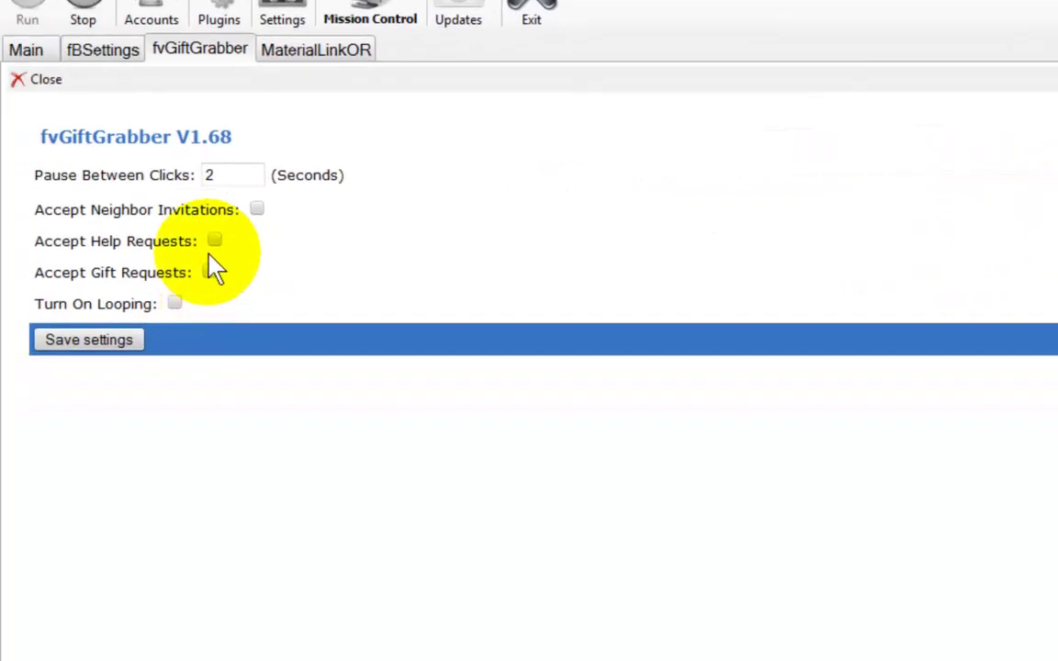
pyautogui.click(214, 242)
pyautogui.click(209, 273)
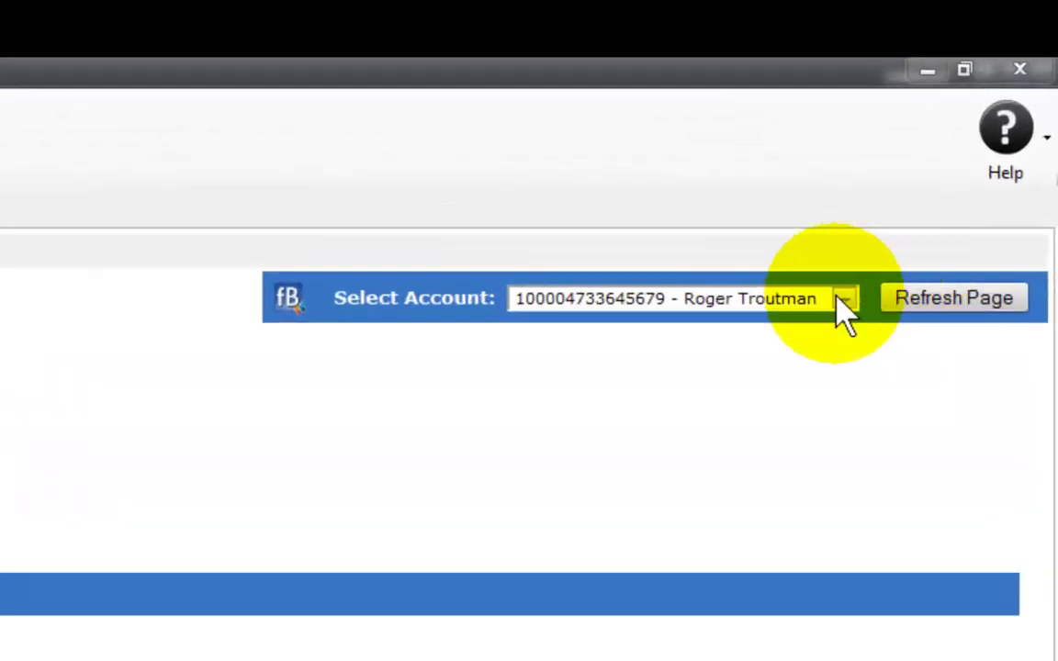
pyautogui.click(912, 204)
pyautogui.click(845, 221)
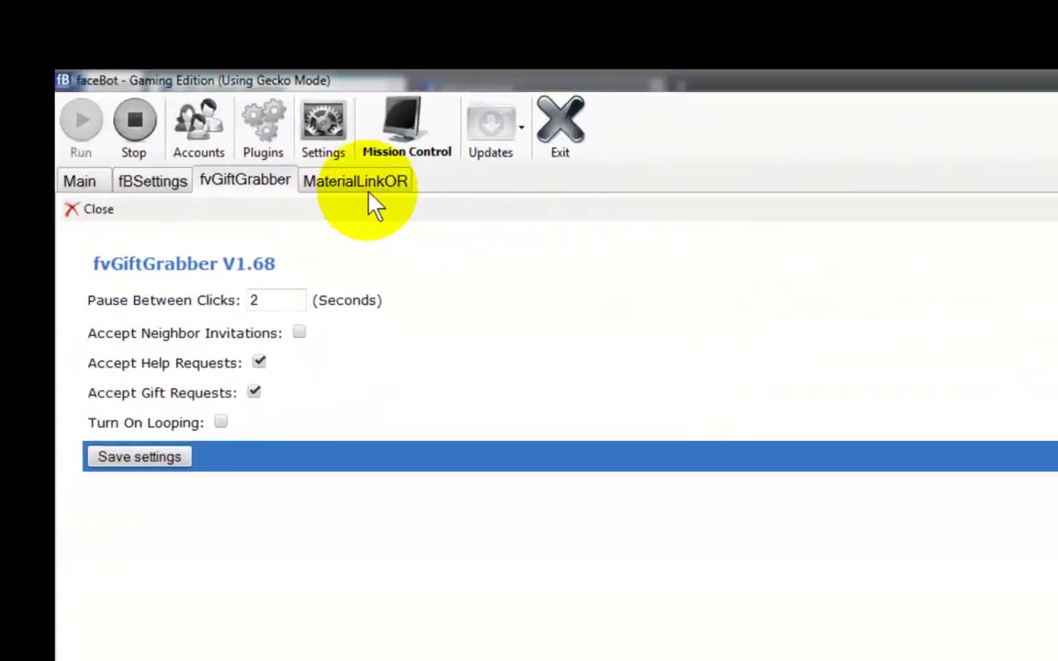
# Select the original account in MaterialLinkOR and enable Run Plugin for it.
pyautogui.click(354, 179)
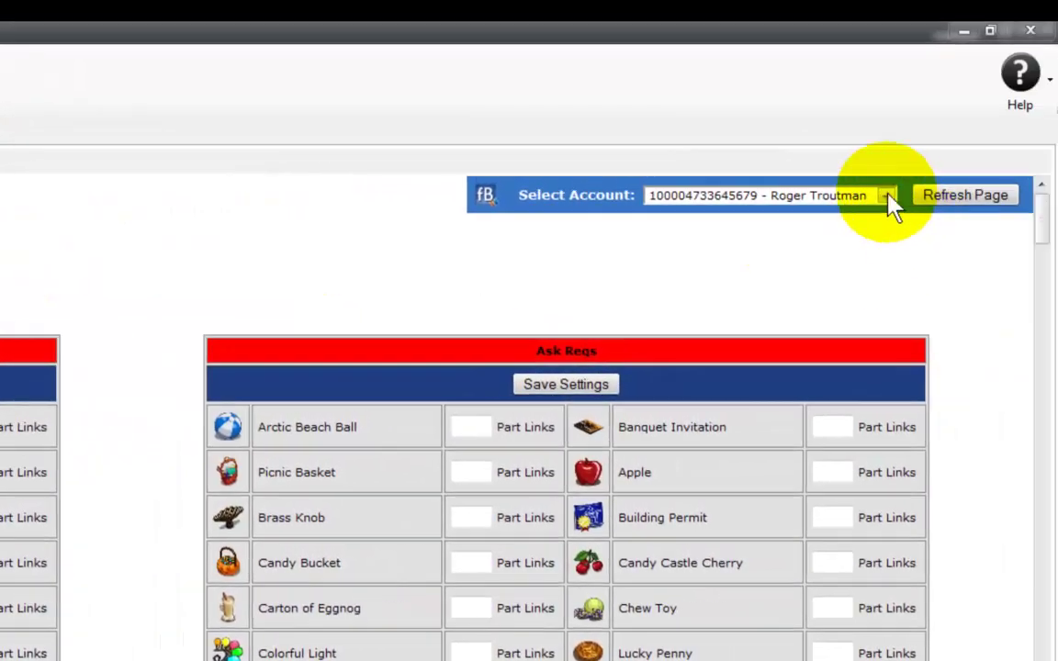
pyautogui.click(889, 195)
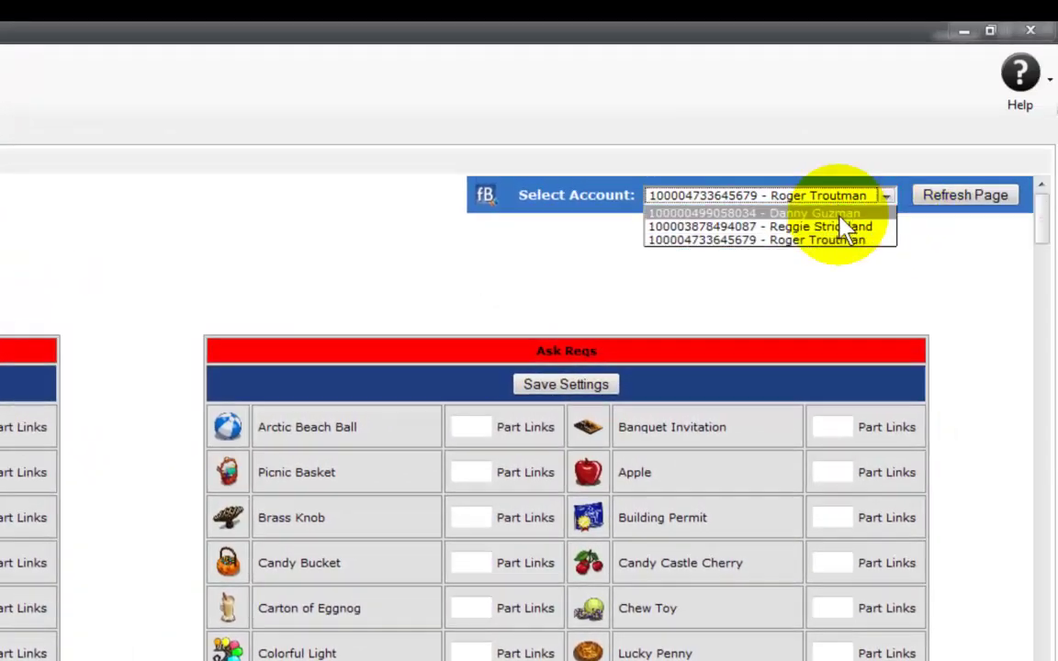
pyautogui.click(873, 214)
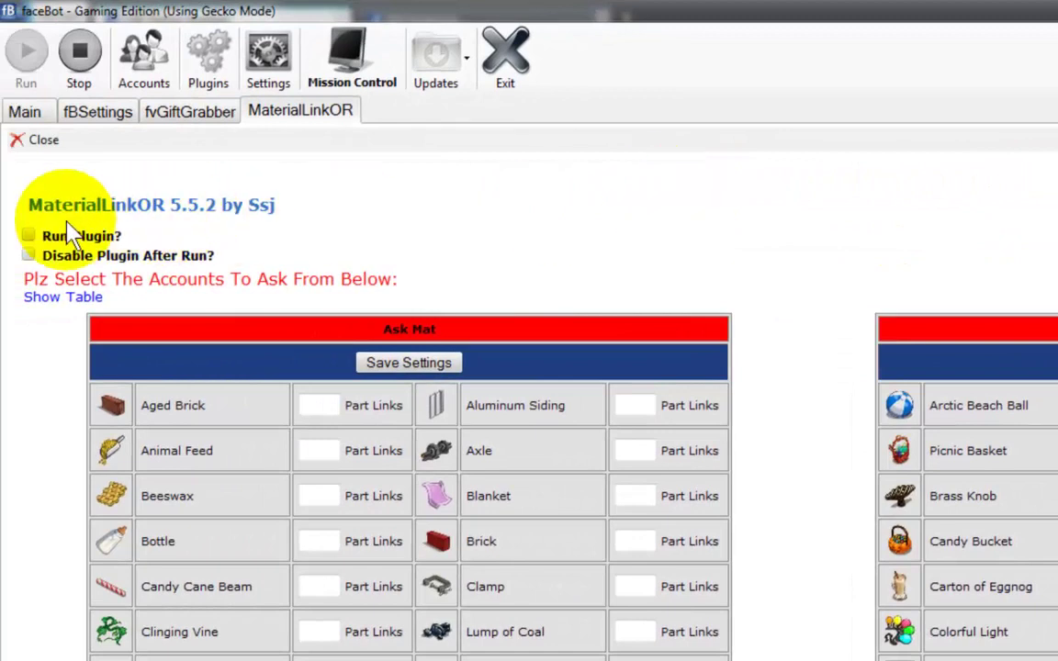
pyautogui.click(29, 237)
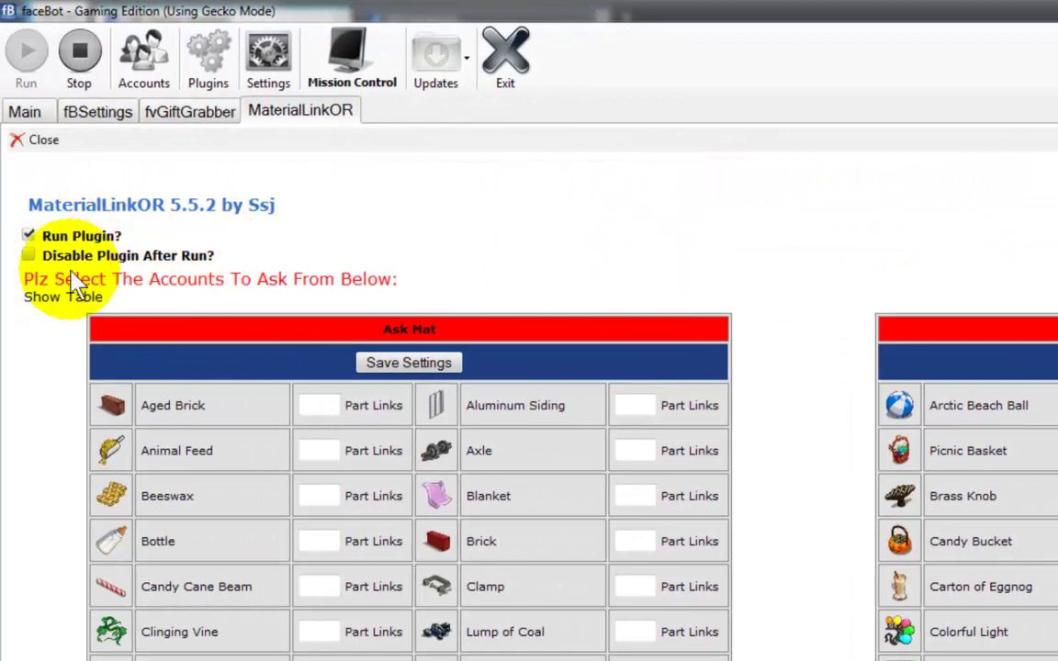
# Show MaterialLinkOR's table of accounts to ask from and select both dummy accounts.
pyautogui.click(52, 303)
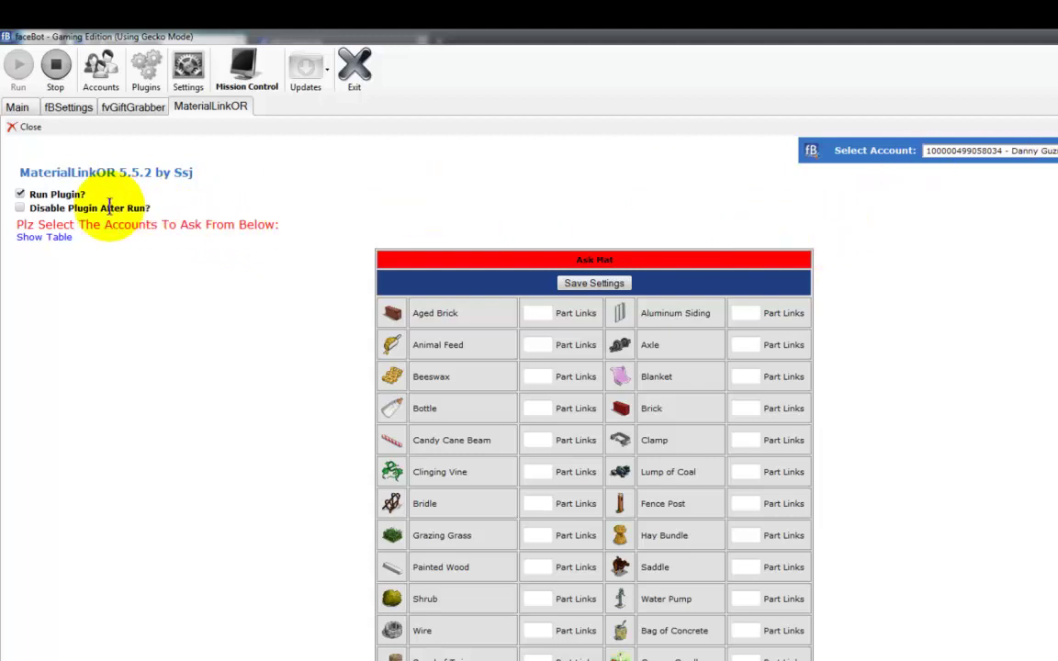
pyautogui.click(53, 241)
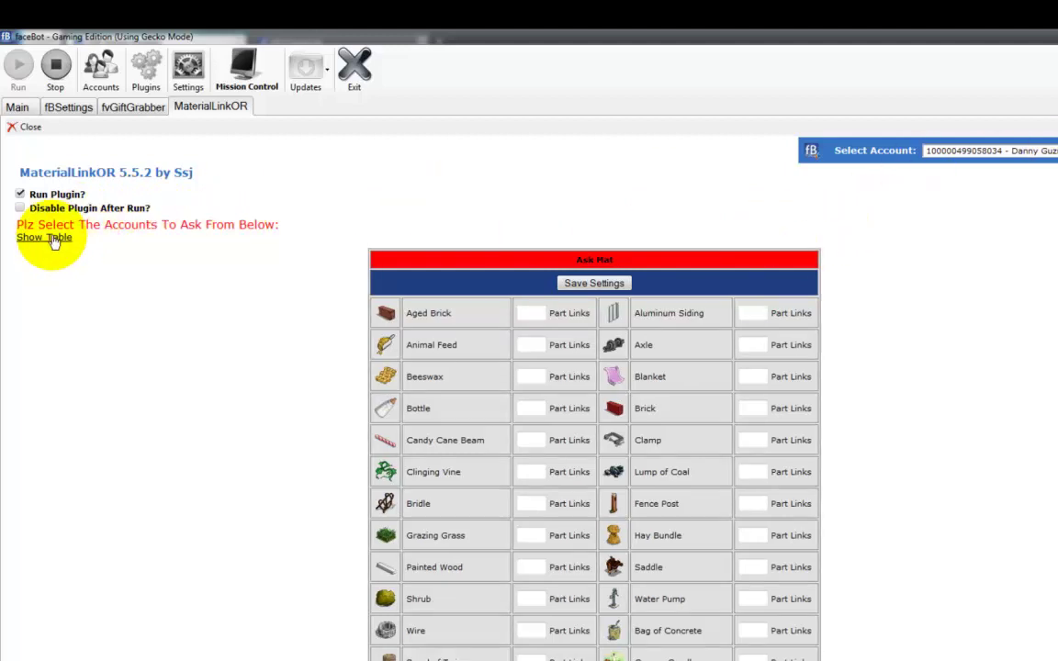
pyautogui.click(53, 238)
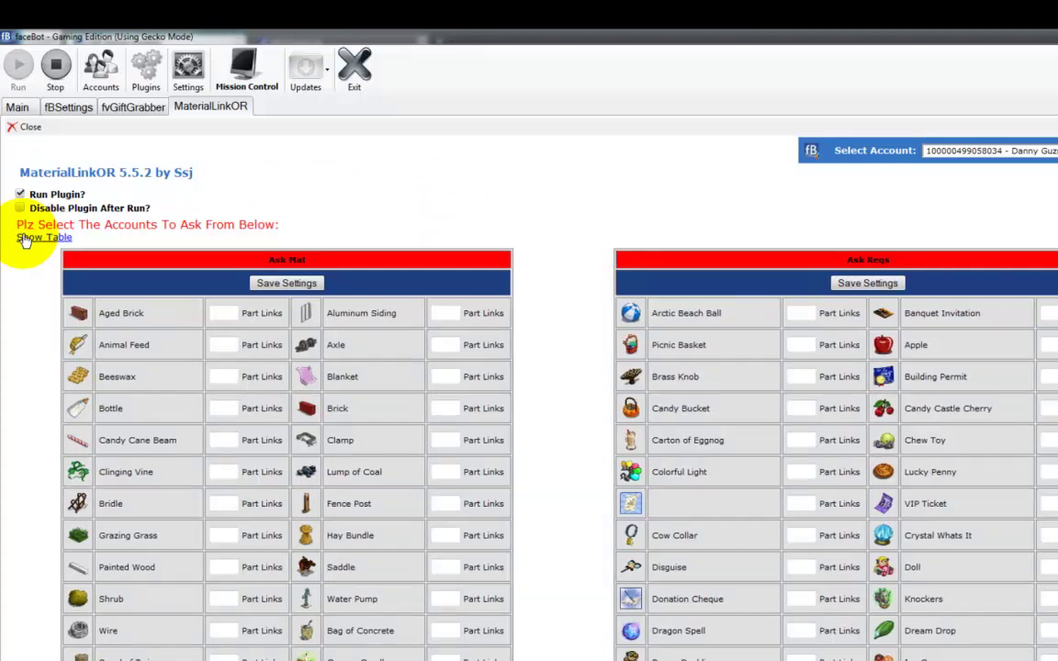
pyautogui.click(24, 238)
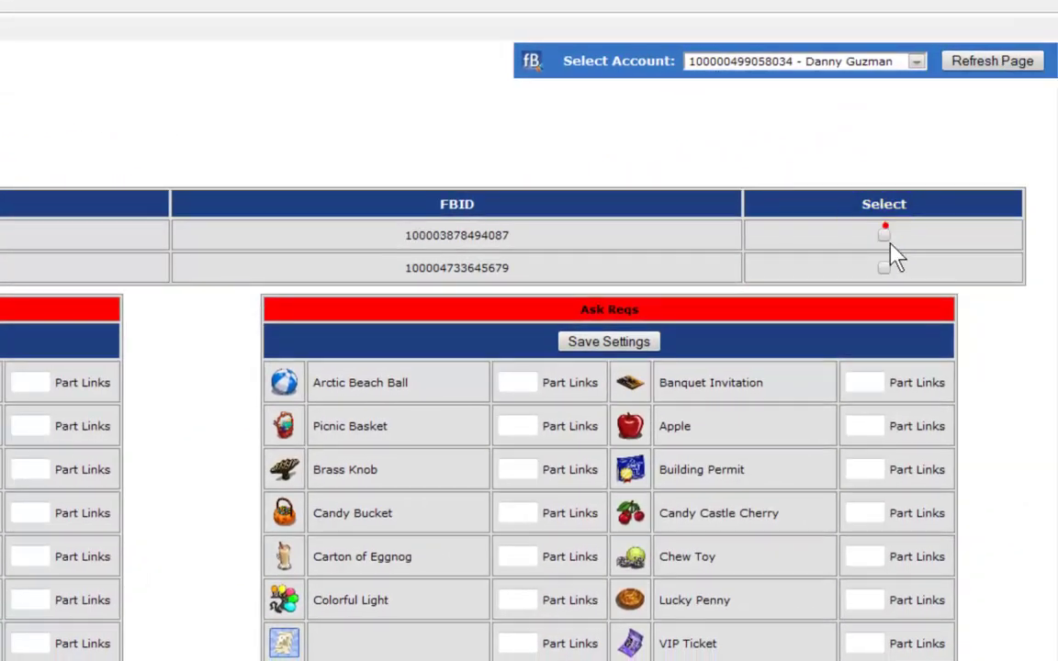
pyautogui.click(885, 237)
pyautogui.click(885, 269)
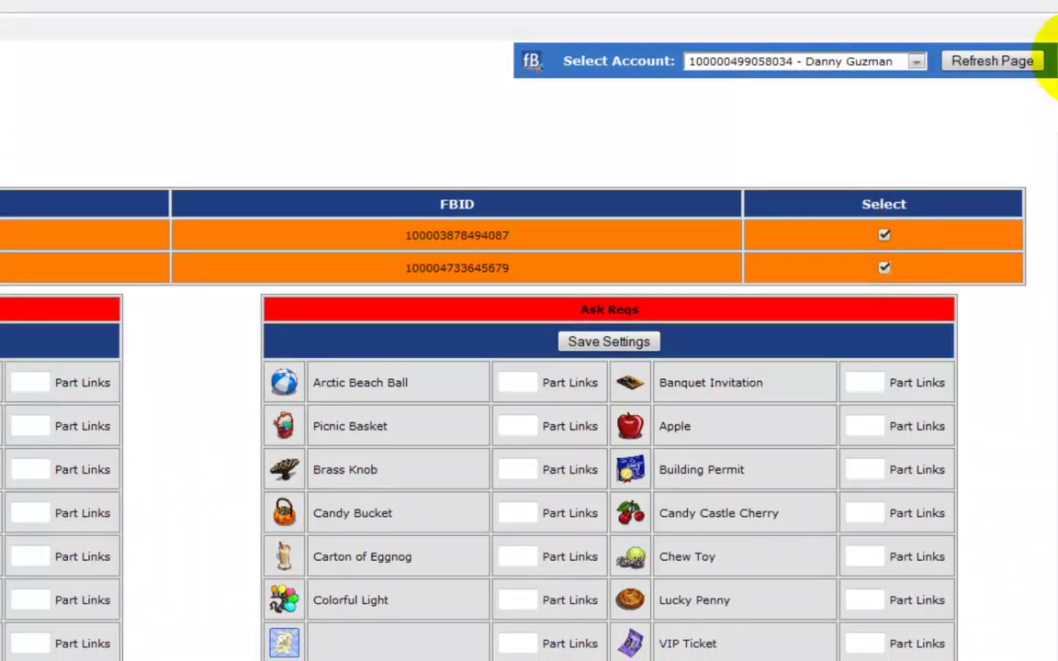
# Request 5 part links for Drill Bit in MaterialLinkOR's Ask Mat table and save the settings.
pyautogui.scroll(-15, 529, 368)
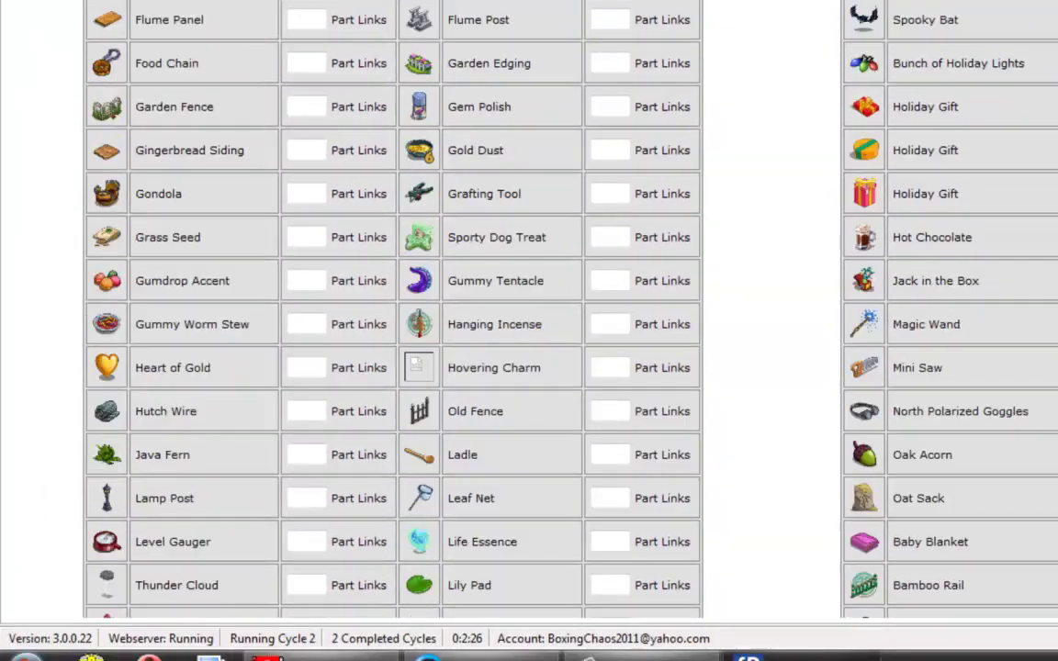
pyautogui.scroll(-15, 529, 312)
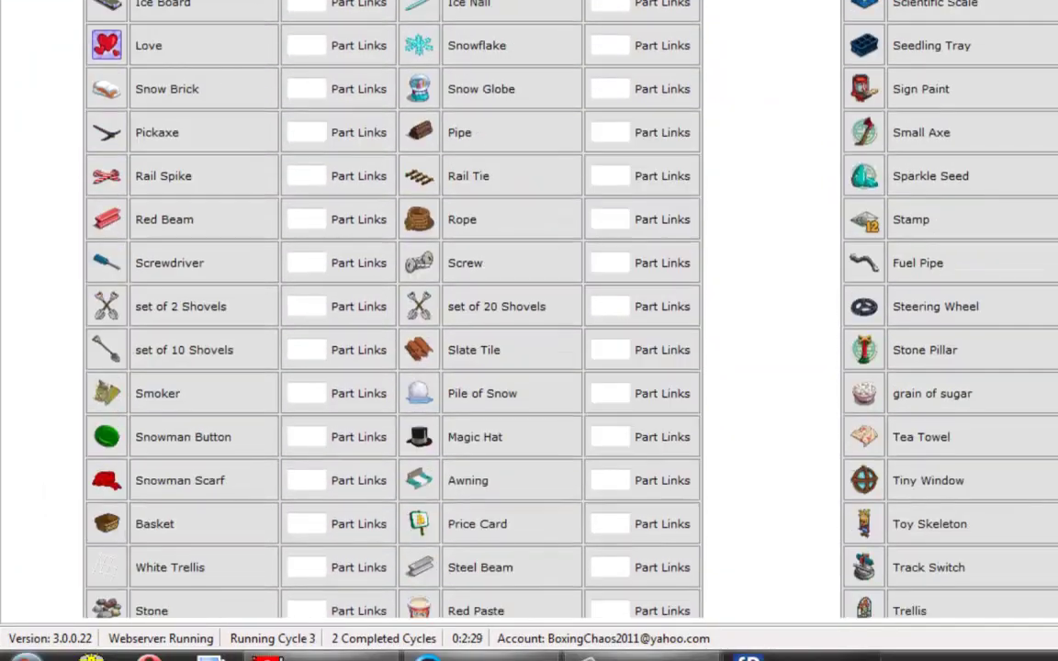
pyautogui.scroll(10, 529, 312)
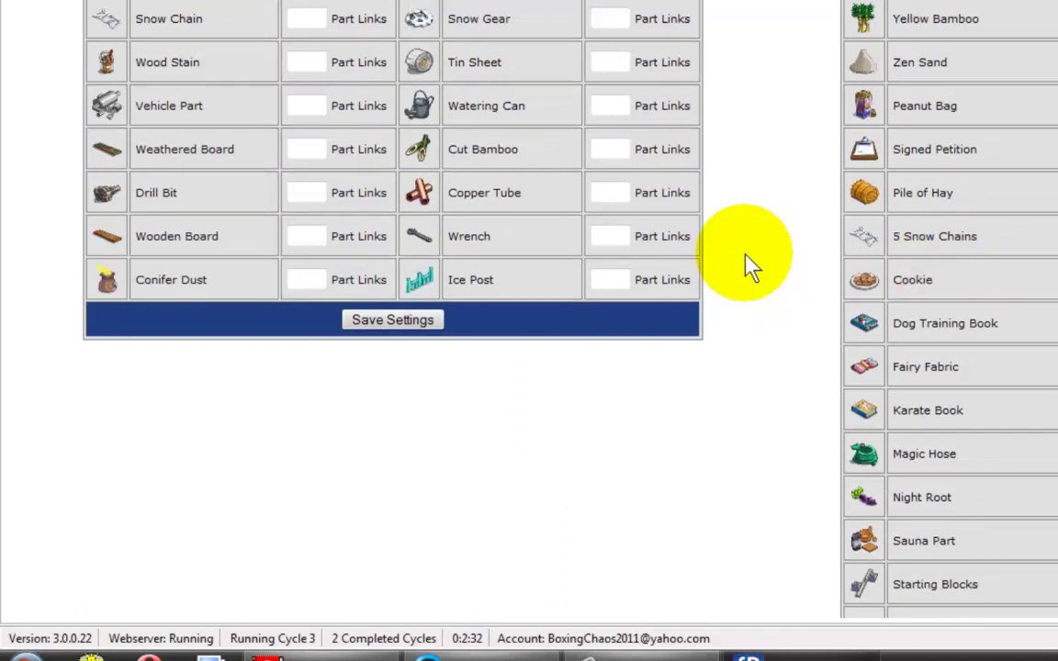
pyautogui.click(308, 190)
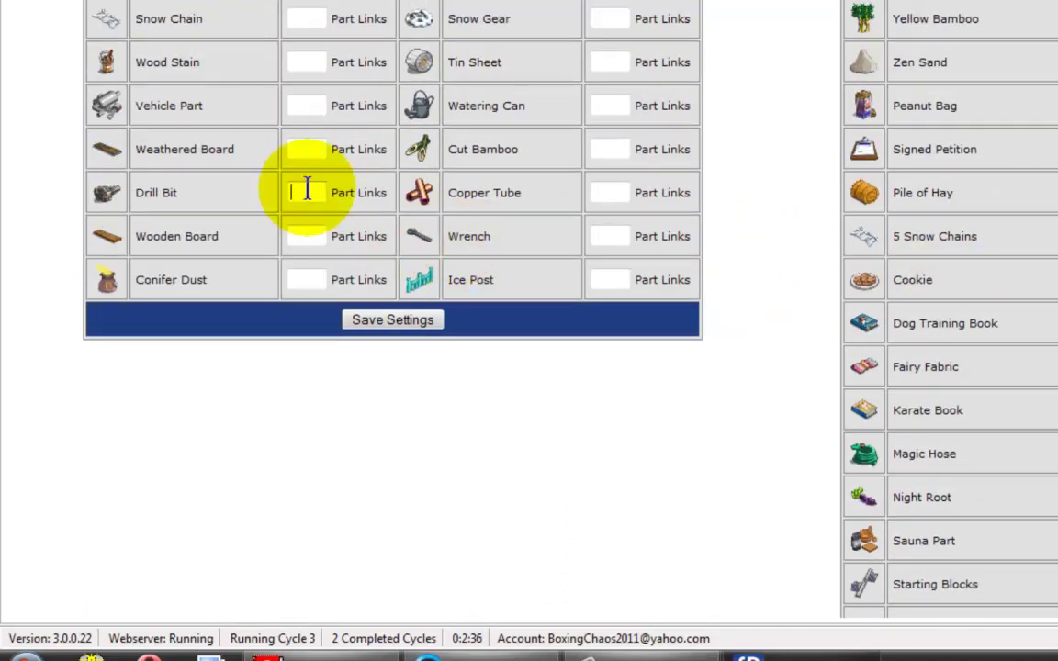
pyautogui.write('5')
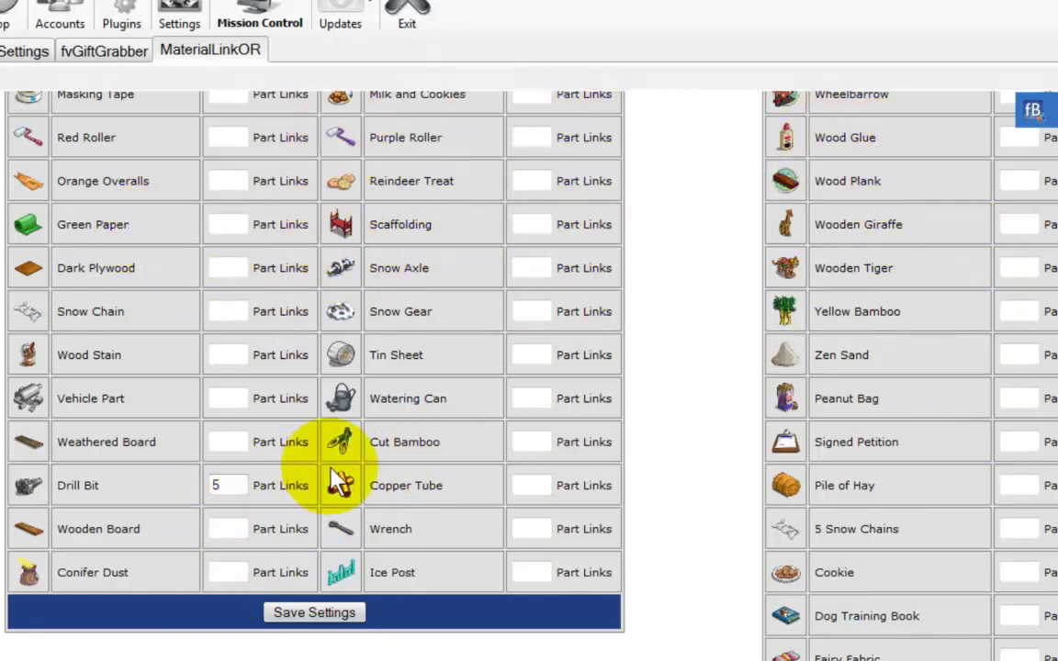
pyautogui.click(332, 615)
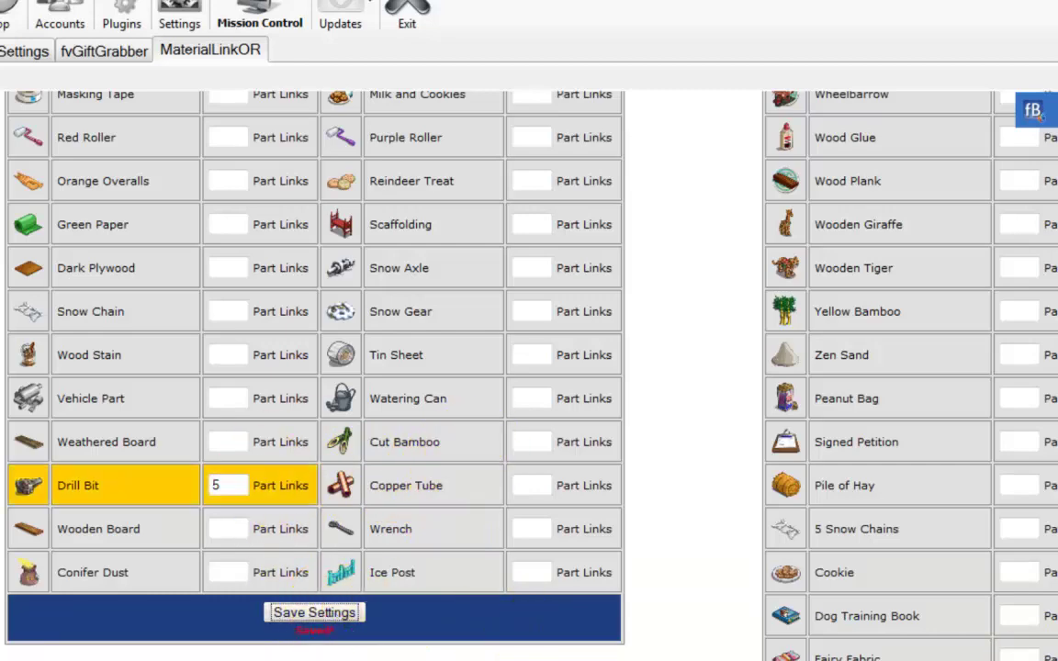
# In fBSettings for the first dummy account, enable Disable Pausing of Farms, Use Deflate and Use Secure Browsing, and save the changes.
pyautogui.scroll(10, 1052, 321)
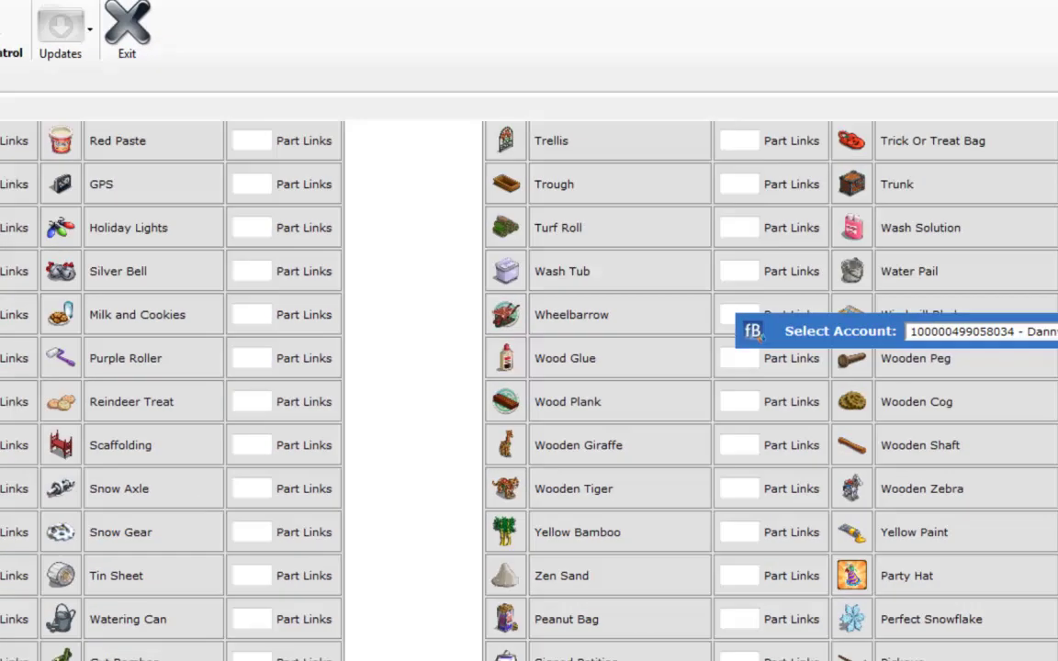
pyautogui.scroll(15, 1047, 220)
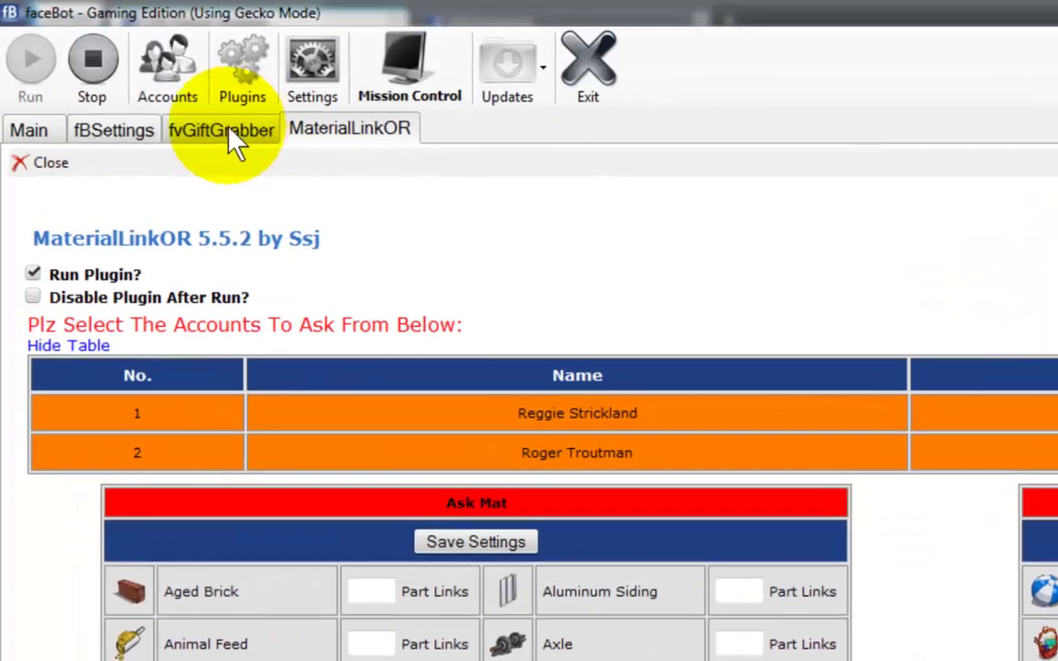
pyautogui.click(111, 135)
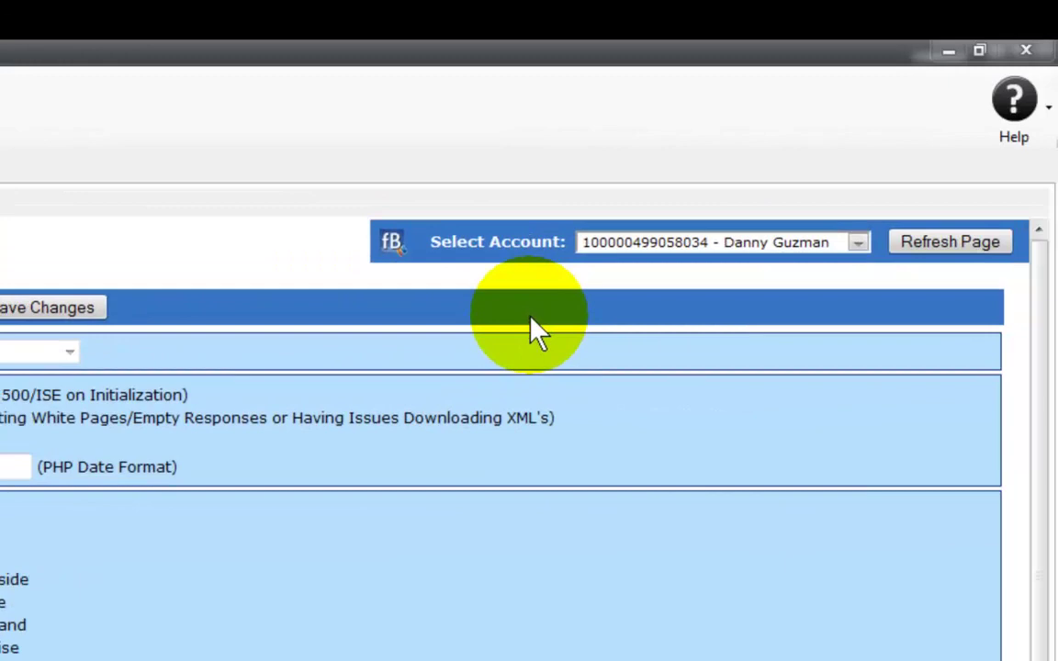
pyautogui.click(856, 244)
pyautogui.click(799, 278)
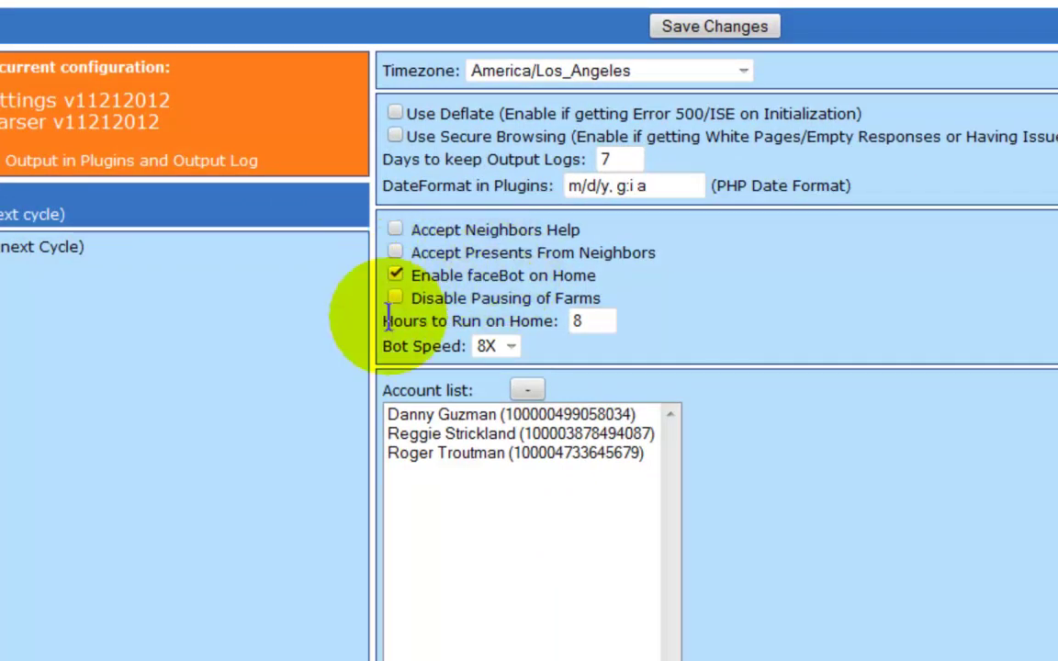
pyautogui.click(396, 299)
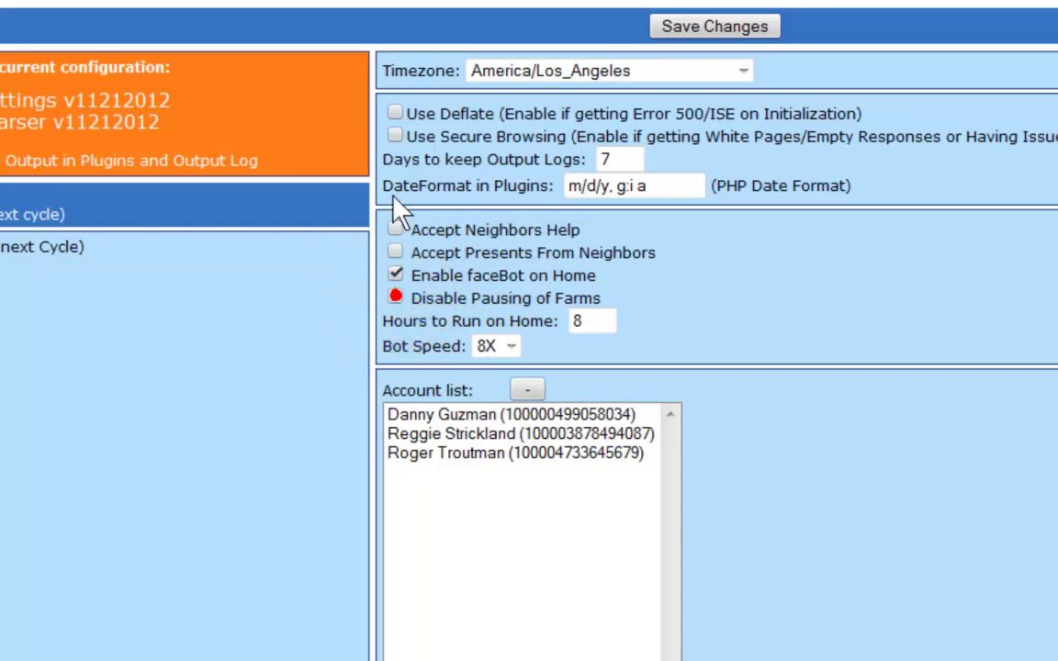
pyautogui.click(396, 114)
pyautogui.click(395, 136)
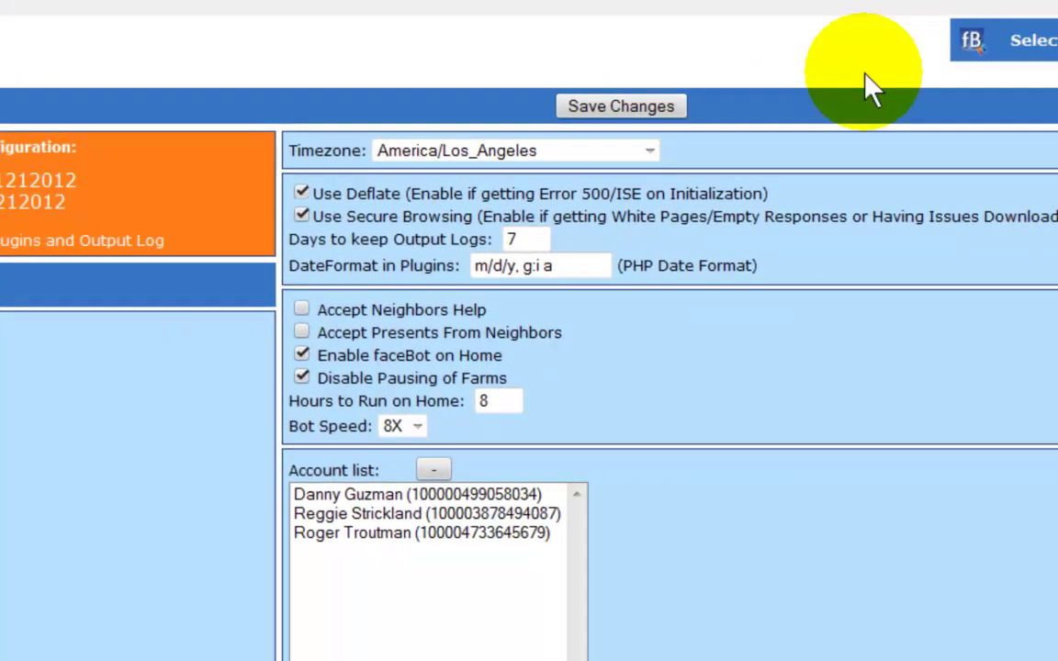
pyautogui.click(636, 103)
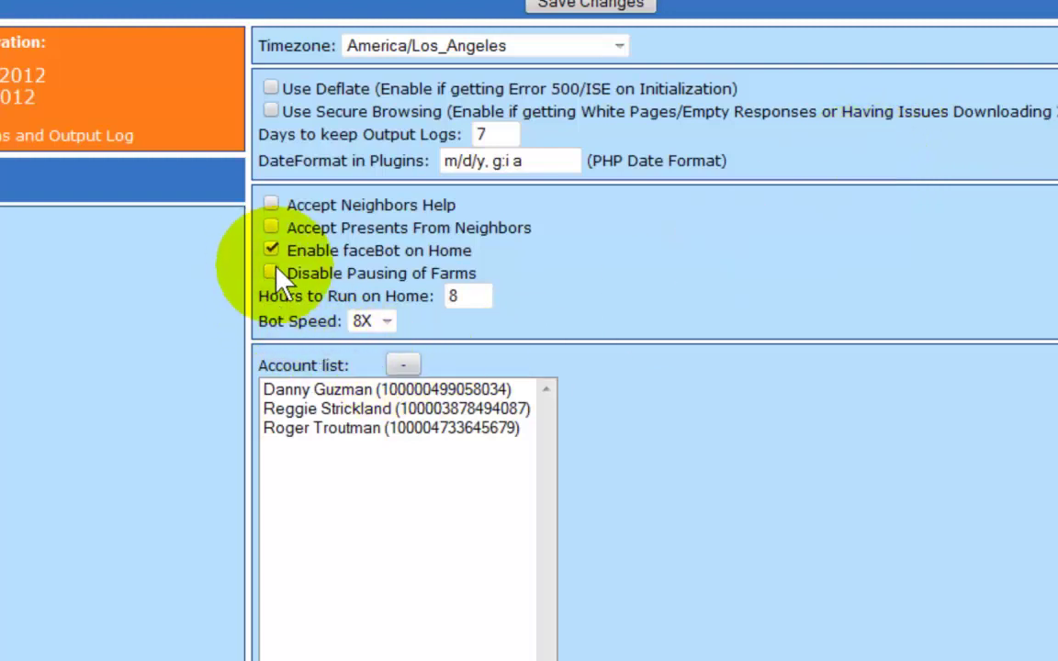
# Enable Disable Pausing of Farms in fBSettings and check that fvGiftGrabber and MaterialLinkOR are not switched off.
pyautogui.click(271, 273)
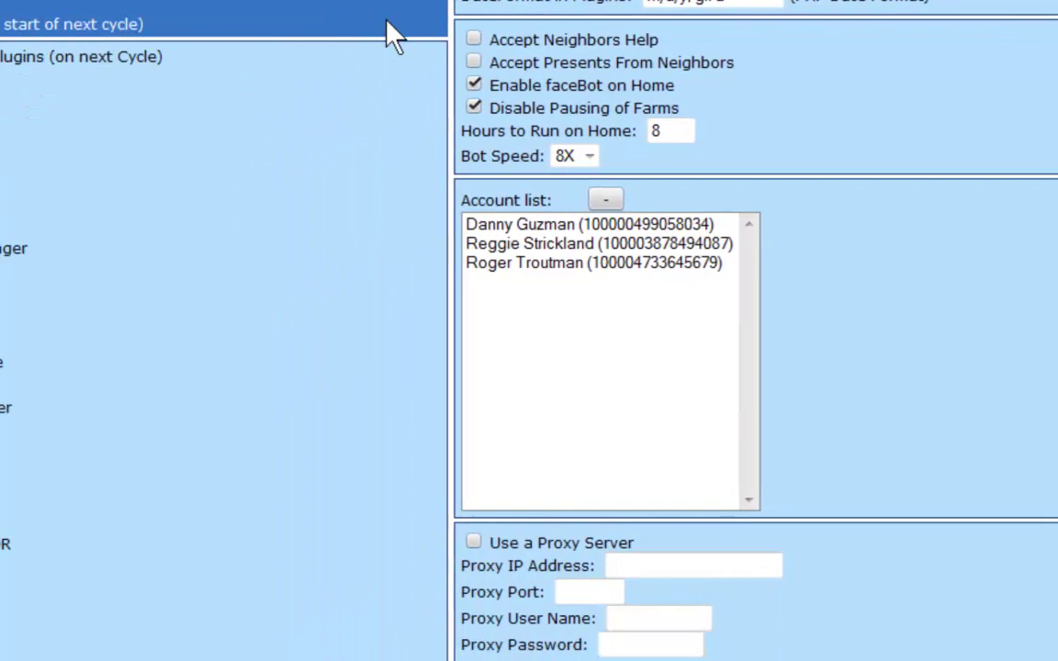
pyautogui.click(124, 150)
pyautogui.click(353, 147)
pyautogui.scroll(-3, 354, 147)
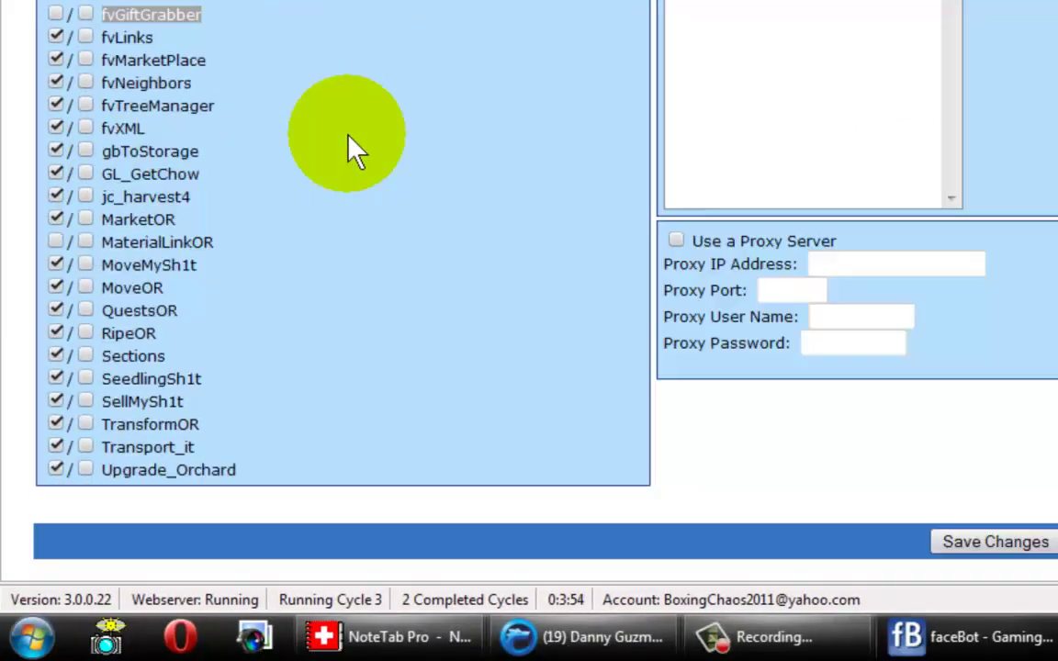
pyautogui.click(148, 238)
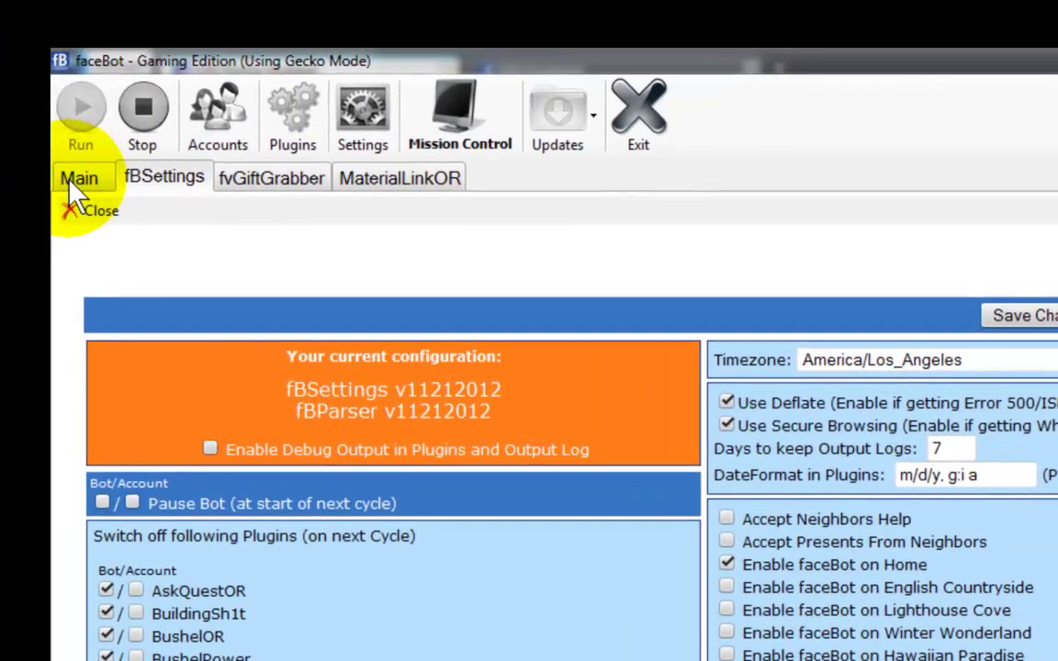
# Return to the main view, stop the running bot and run it again with the new settings.
pyautogui.click(66, 171)
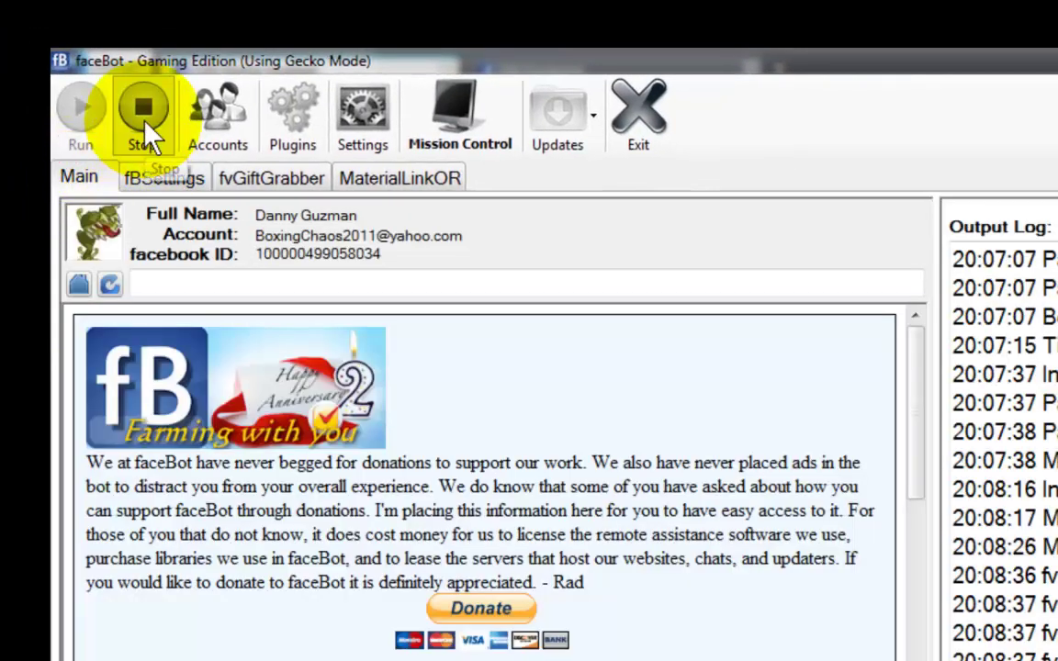
pyautogui.click(144, 122)
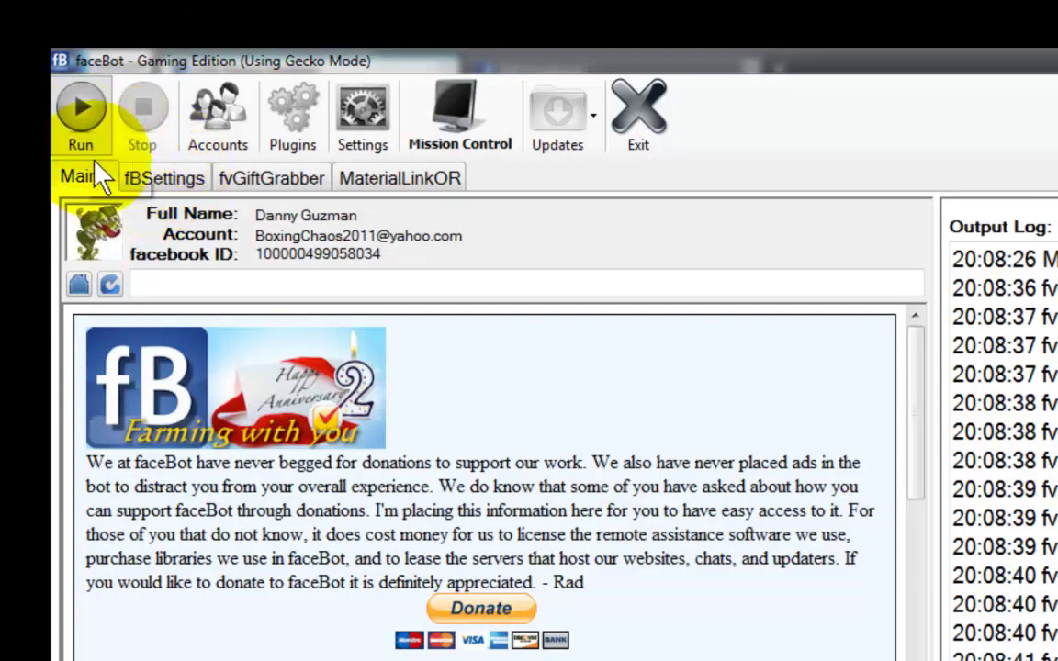
pyautogui.click(79, 118)
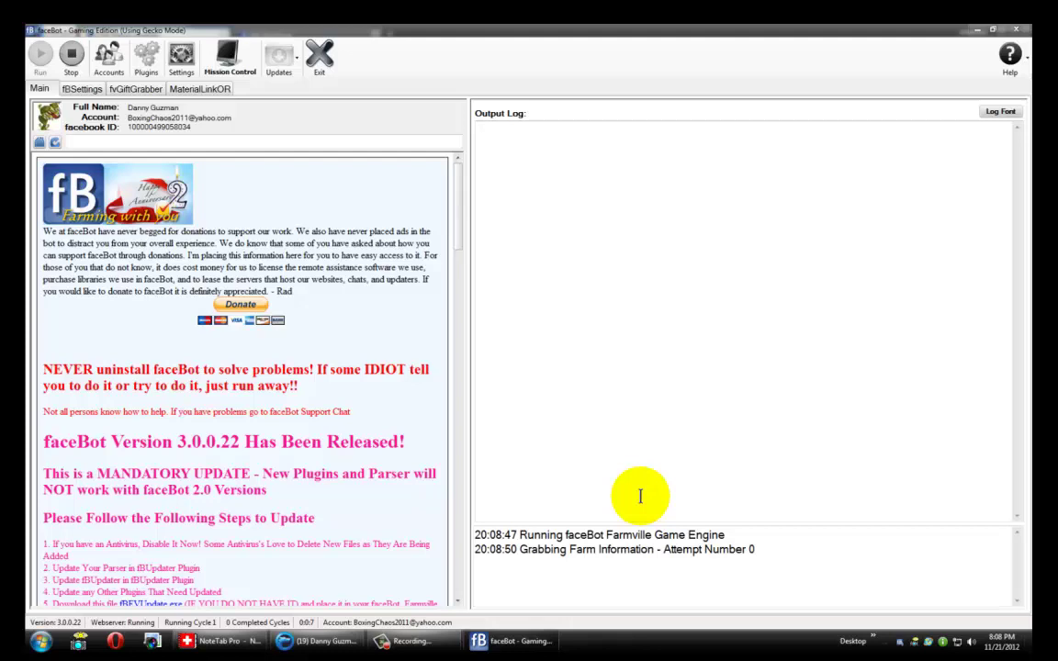
pyautogui.click(422, 642)
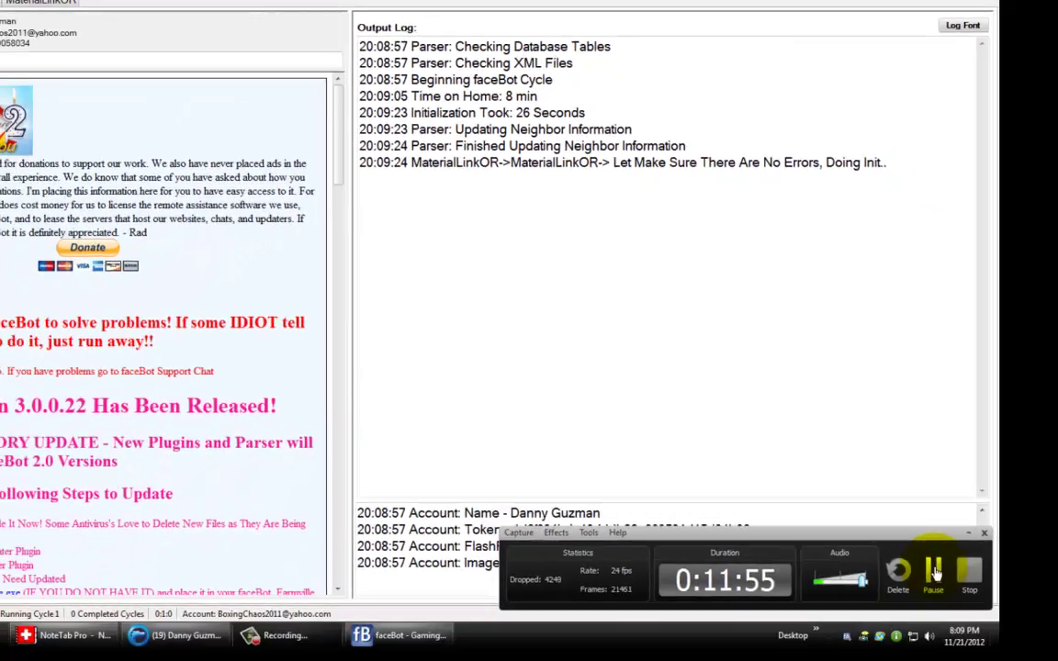
pyautogui.click(934, 571)
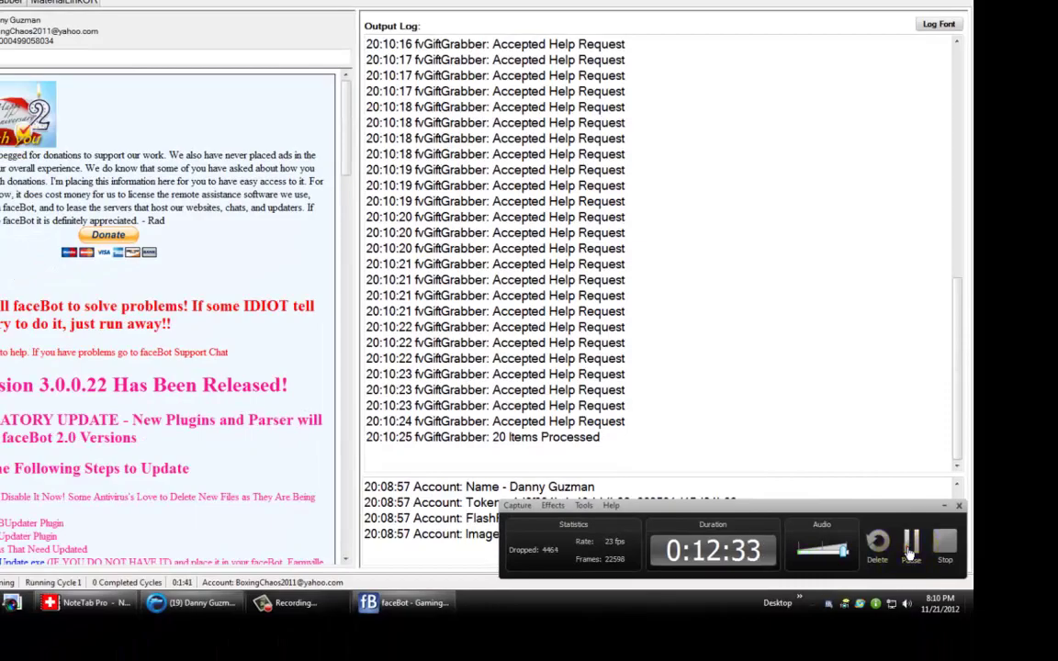
pyautogui.click(909, 547)
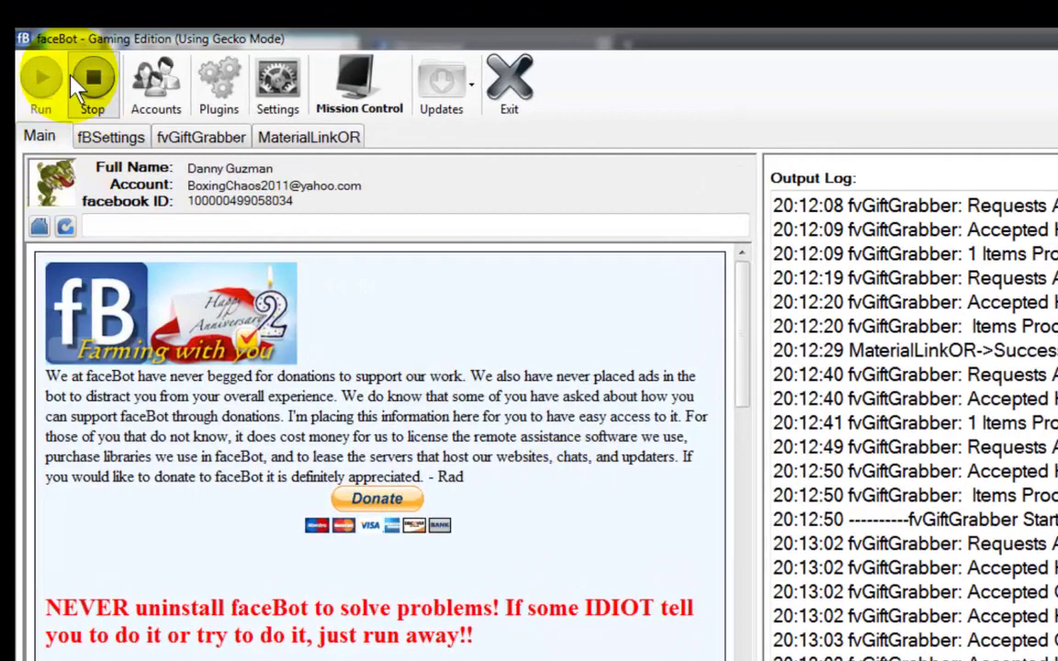
# Stop the bot, switch to the IceDragon browser and open FarmVille on Facebook.
pyautogui.click(83, 77)
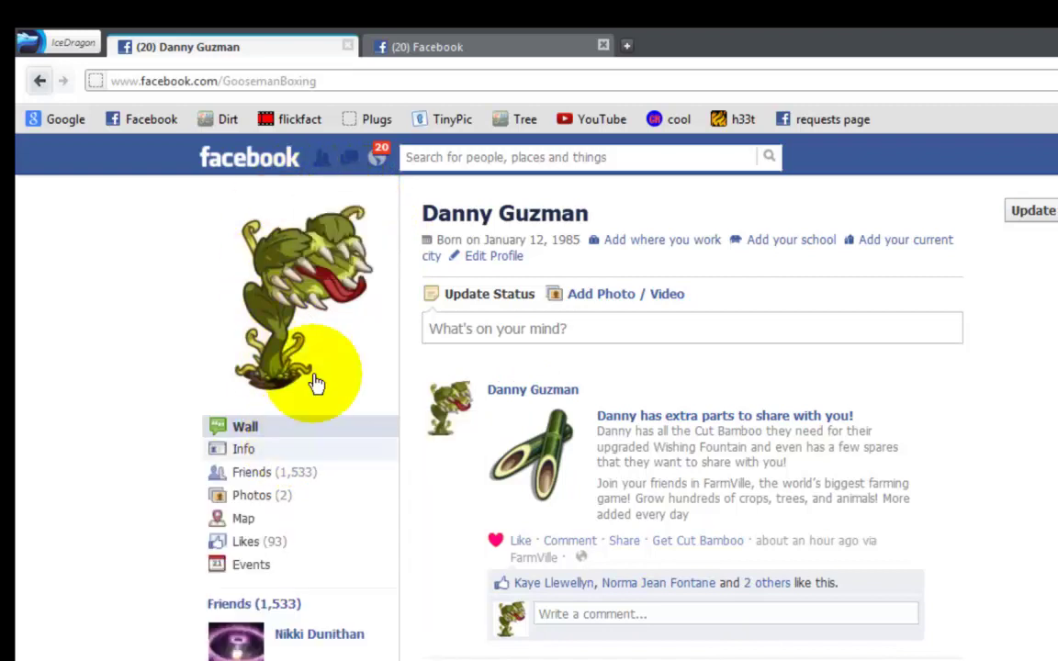
pyautogui.click(256, 163)
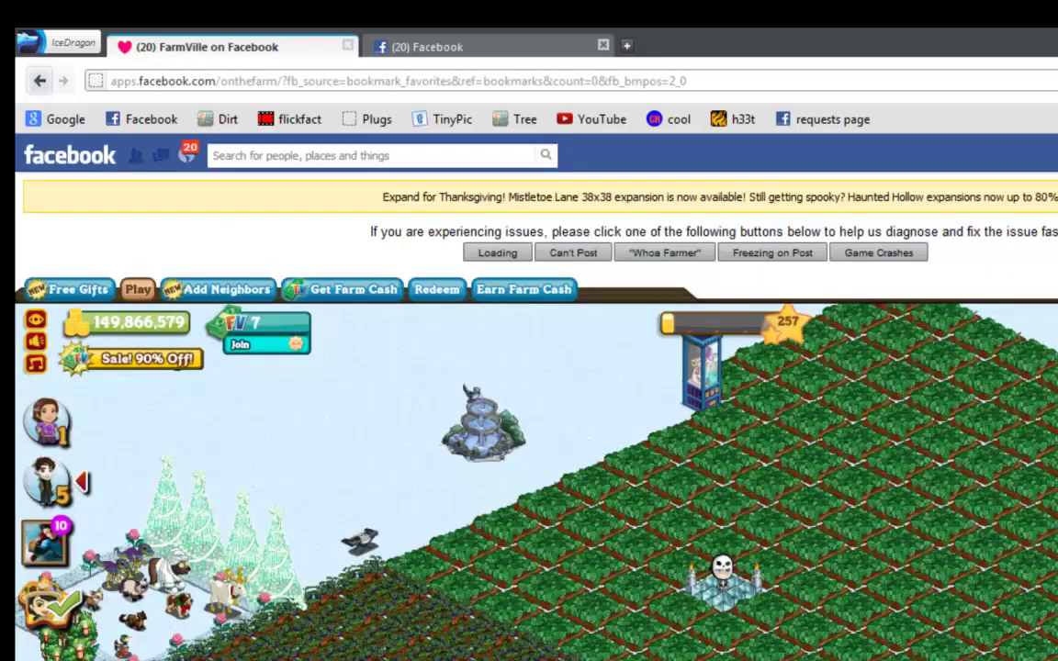
# Look inside the Wishing Fountain and use 8 Drill Bits to complete its Stage 6 upgrade.
pyautogui.click(475, 433)
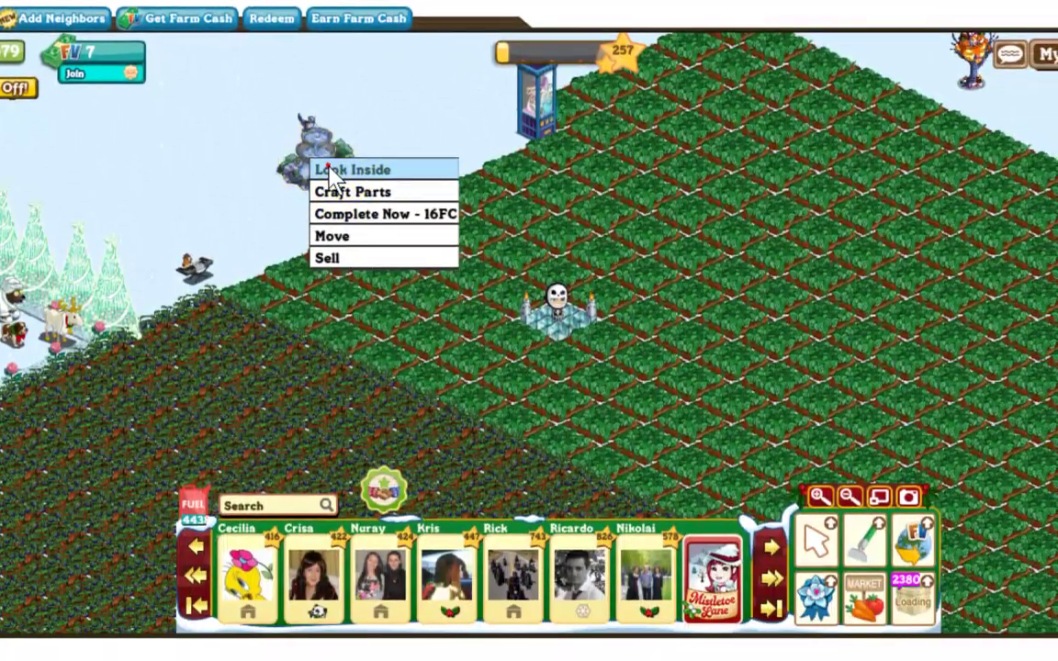
pyautogui.click(408, 296)
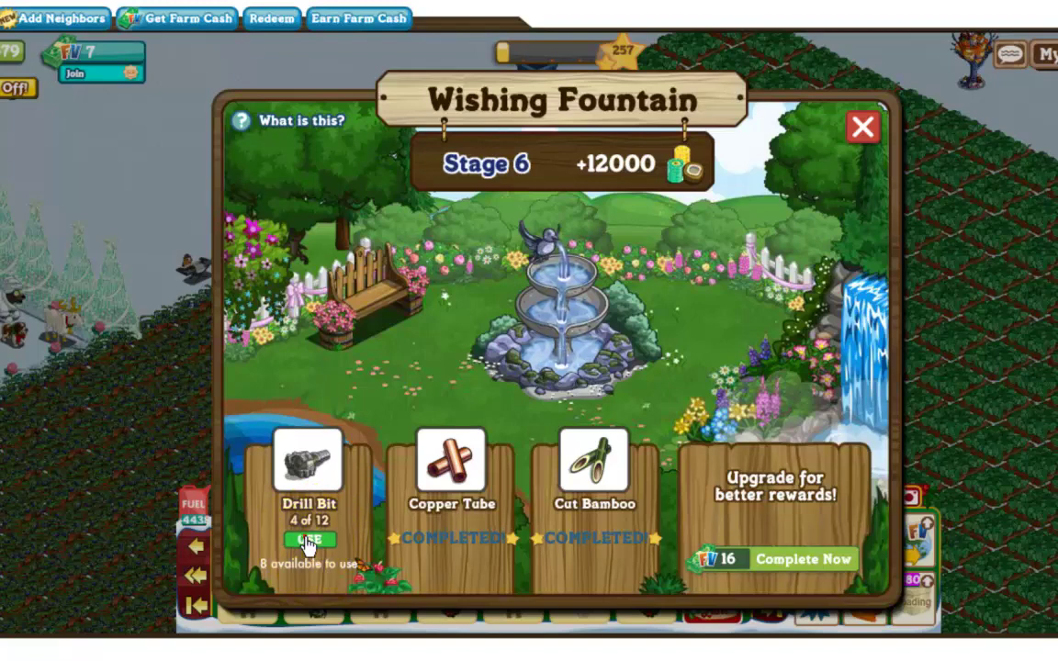
pyautogui.click(307, 541)
pyautogui.click(308, 541)
pyautogui.click(307, 542)
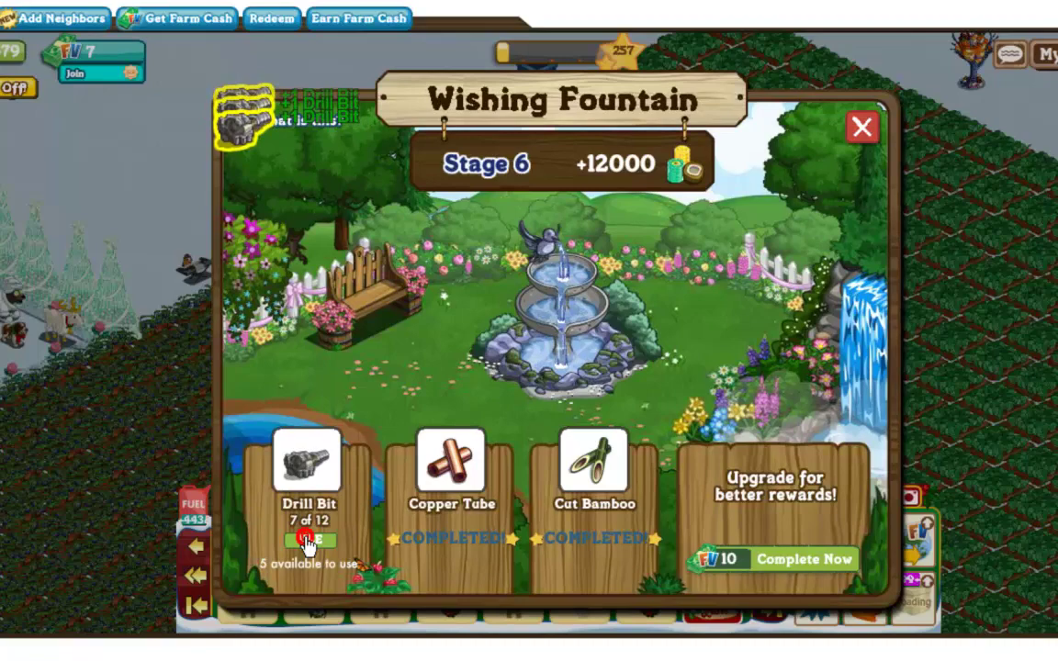
pyautogui.click(307, 542)
pyautogui.click(308, 543)
pyautogui.click(307, 541)
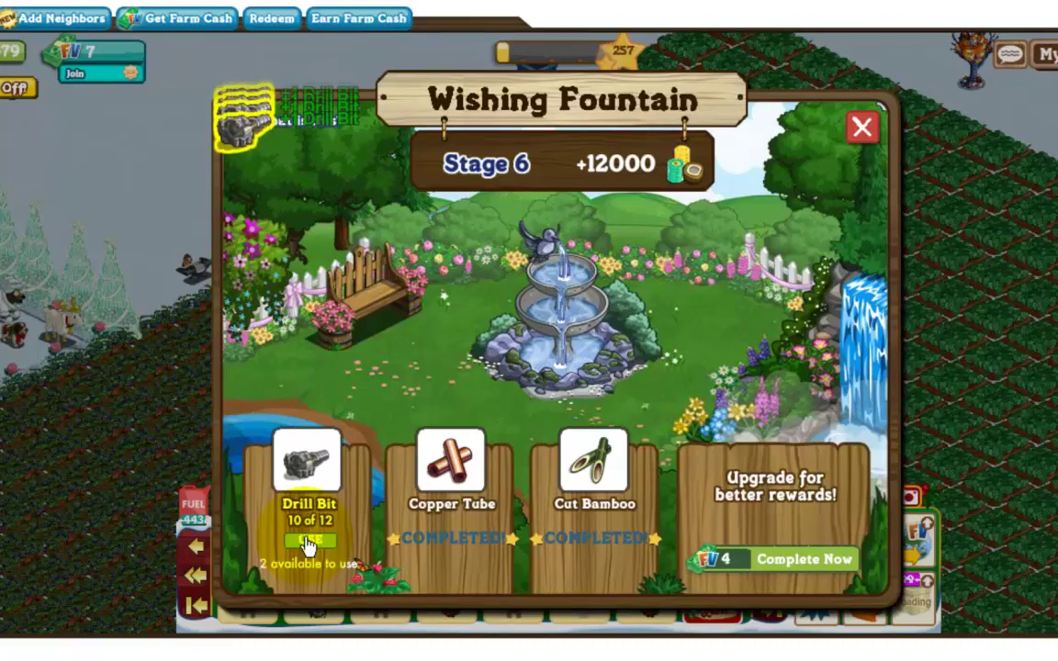
pyautogui.click(307, 542)
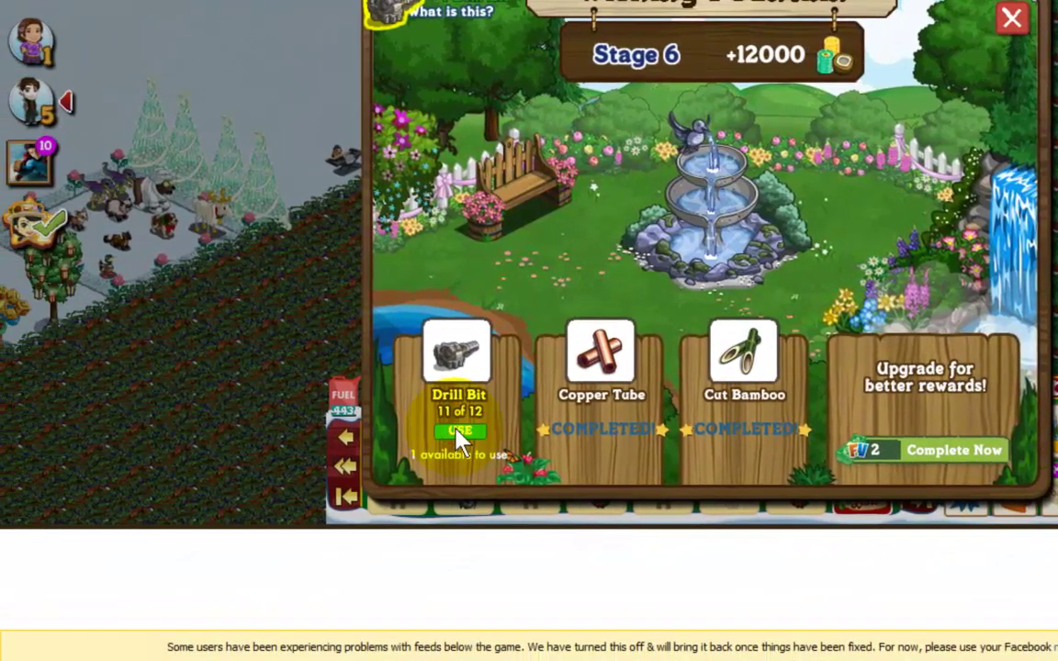
pyautogui.click(448, 441)
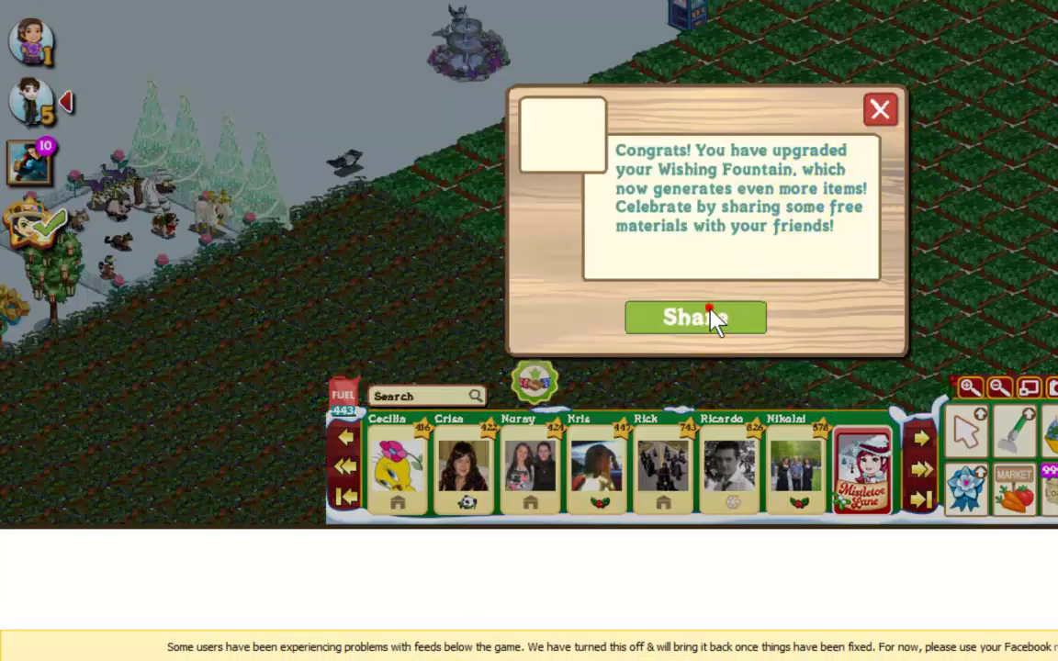
# Share free materials from the Wishing Fountain upgrade with friends in a Facebook post.
pyautogui.click(712, 315)
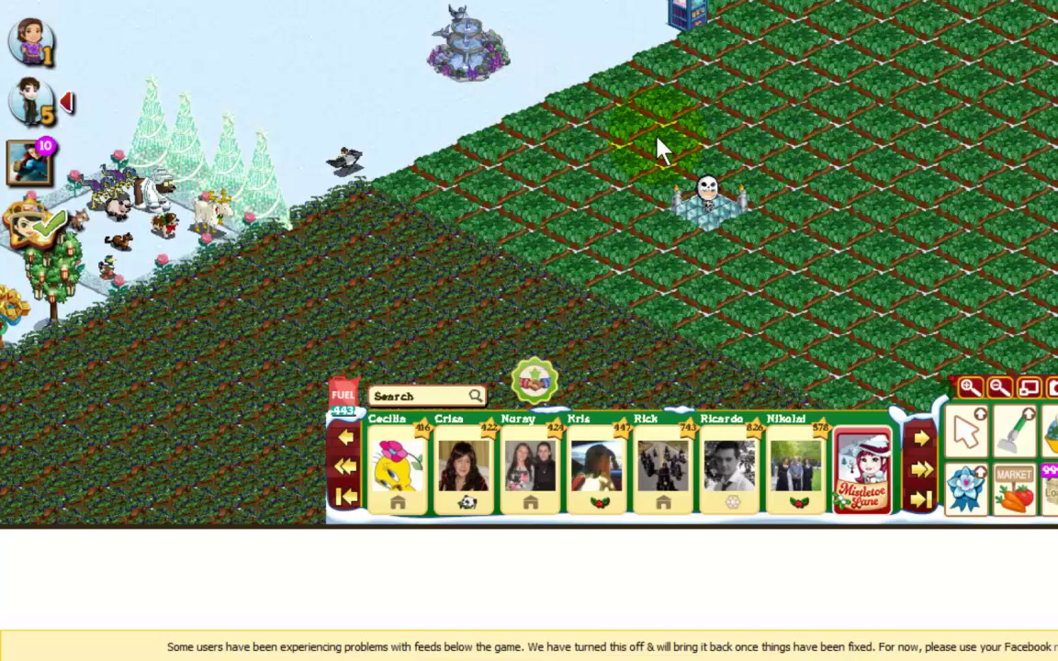
pyautogui.click(788, 549)
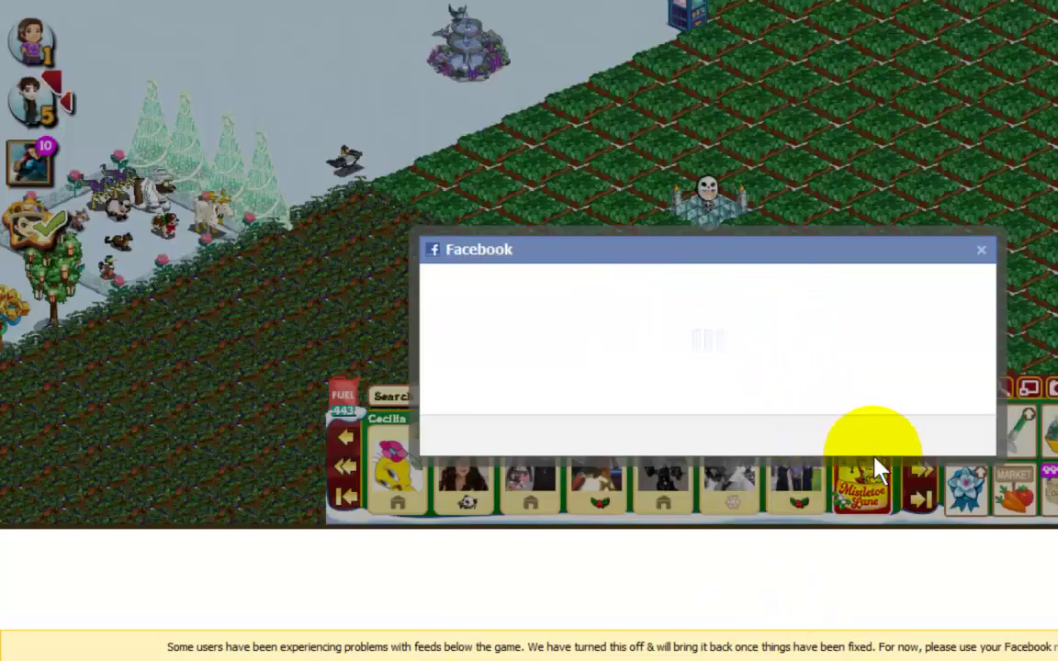
pyautogui.click(889, 479)
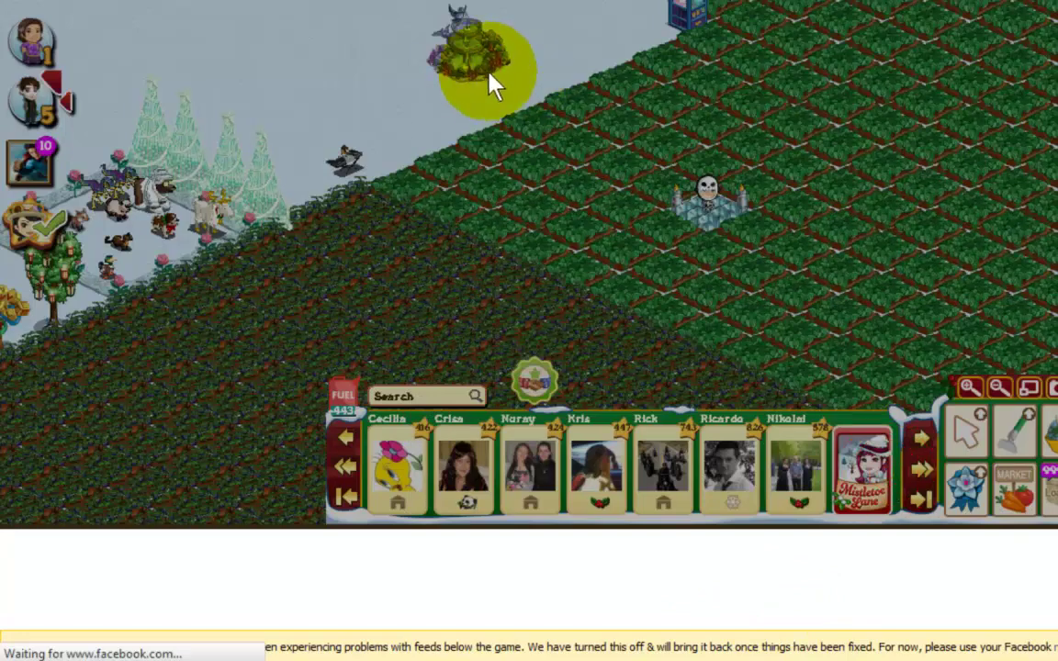
# Use 6 Copper Tubes on the Wishing Fountain's Stage 7 and share the spare tubes on the Facebook wall.
pyautogui.click(492, 83)
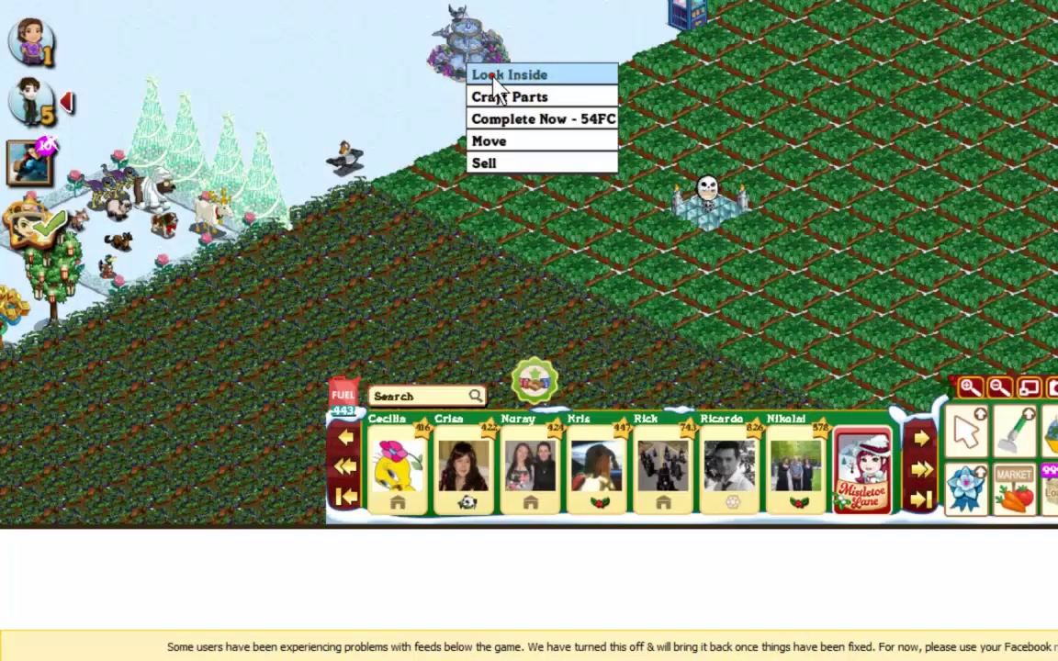
pyautogui.click(496, 77)
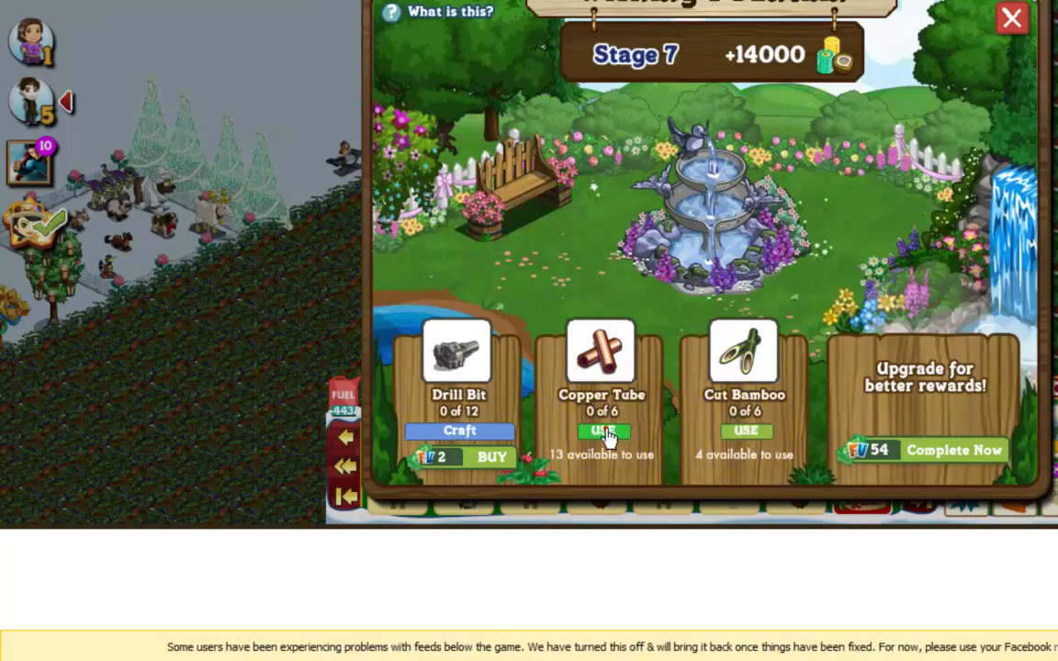
pyautogui.click(602, 432)
pyautogui.click(602, 432)
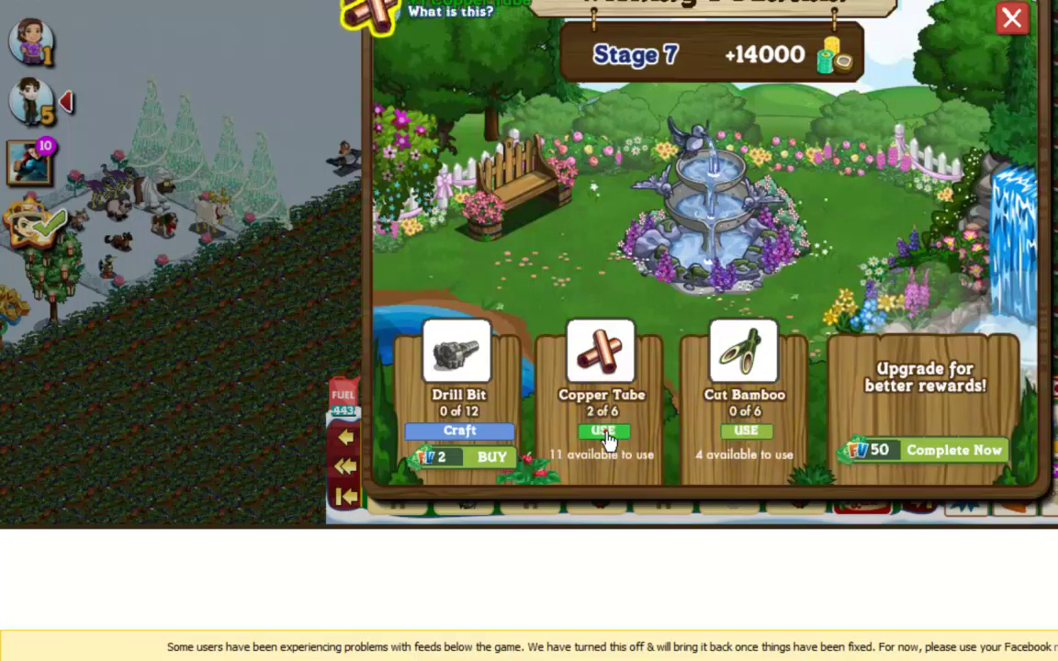
pyautogui.click(604, 432)
pyautogui.click(603, 432)
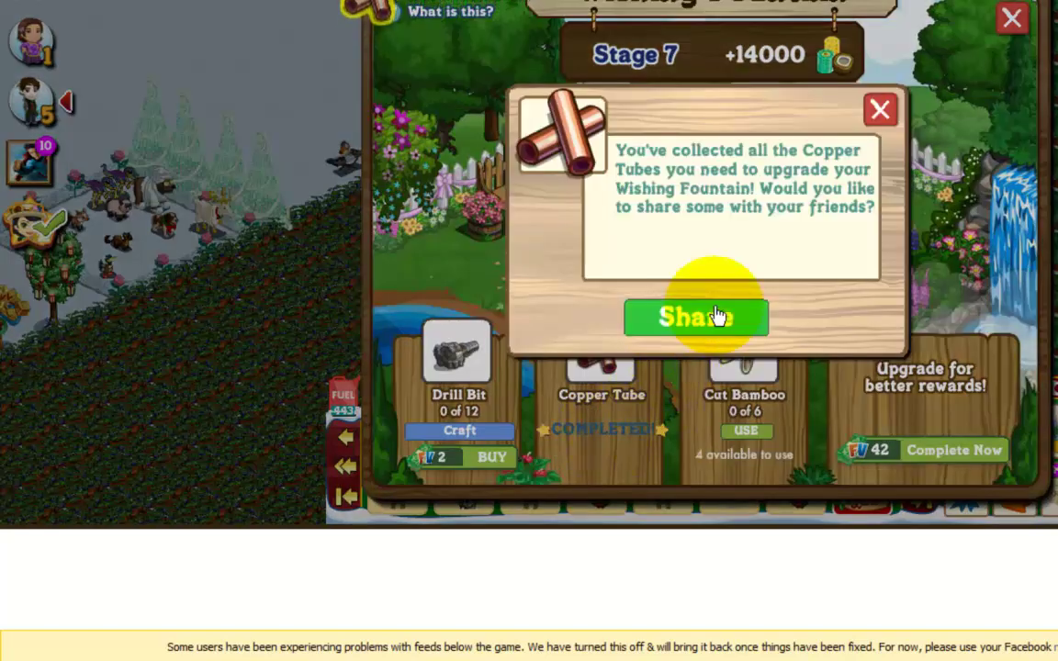
pyautogui.click(718, 316)
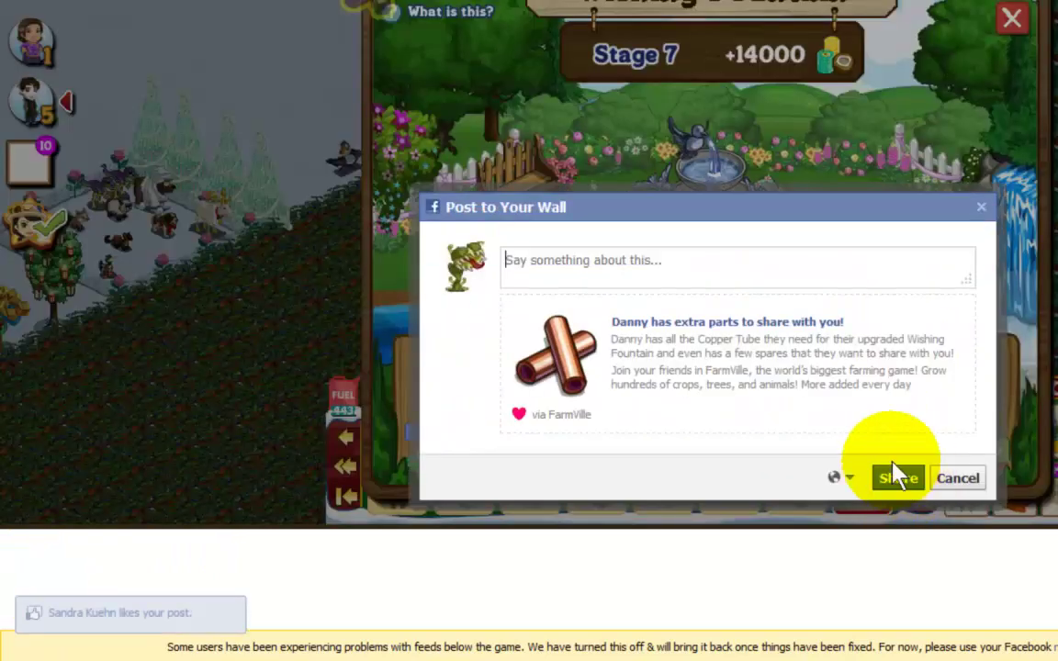
pyautogui.click(898, 476)
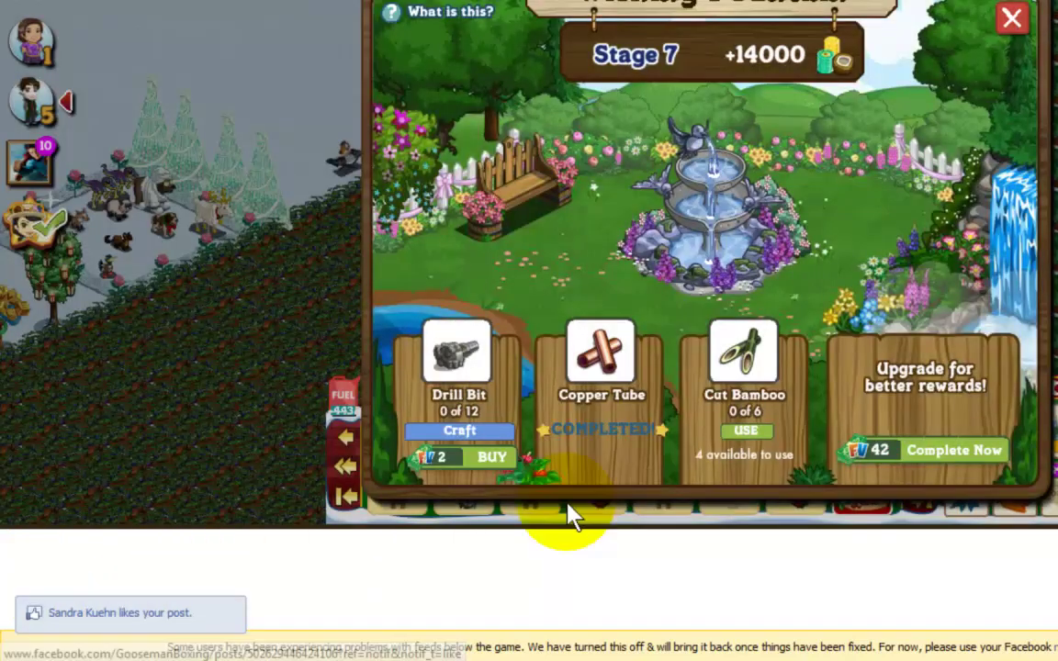
# Use 4 Cut Bamboo on the Wishing Fountain's Stage 7.
pyautogui.click(746, 431)
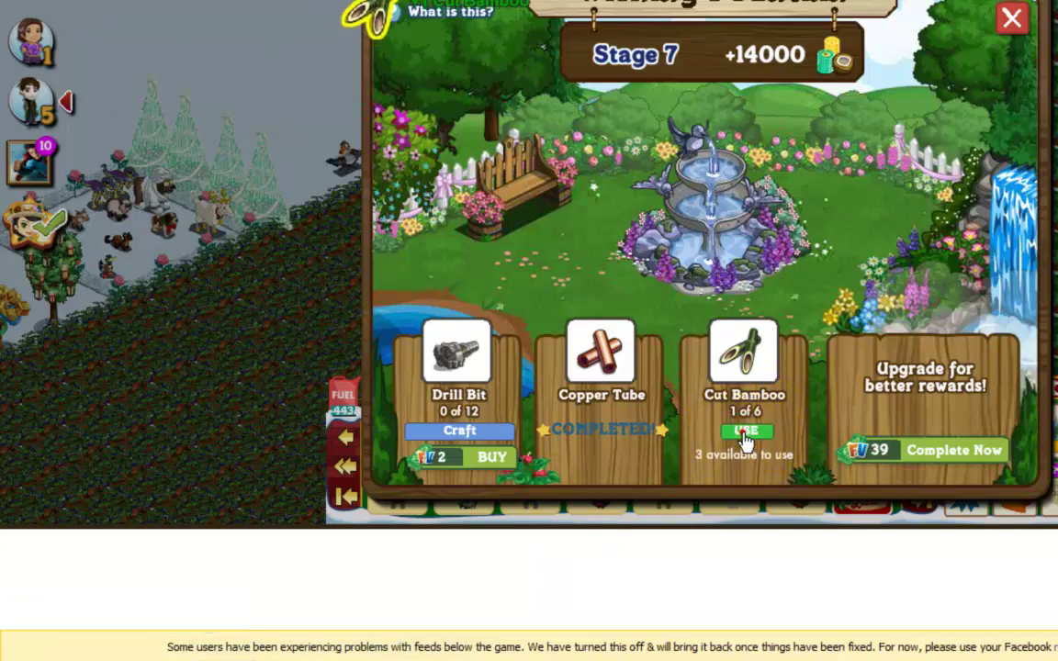
pyautogui.click(746, 432)
pyautogui.click(746, 431)
pyautogui.click(745, 434)
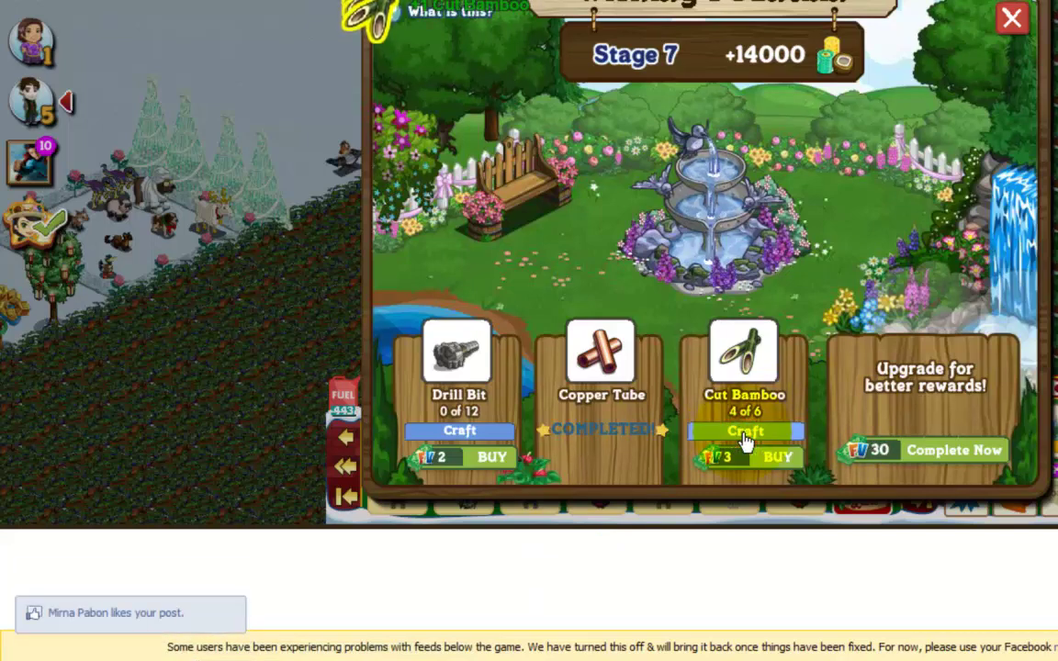